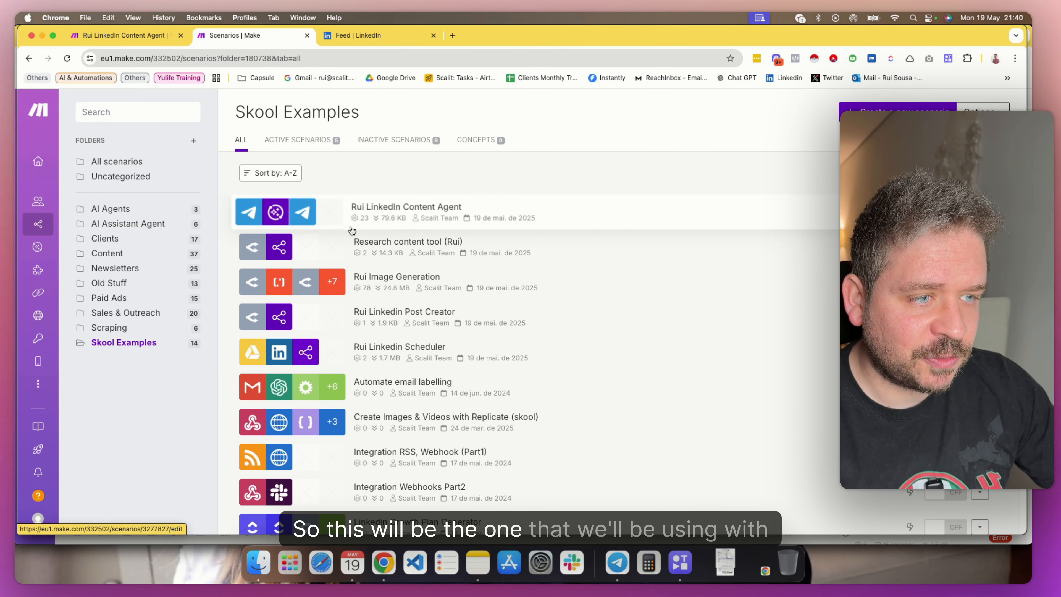
# Switch to the LinkedIn Content Agent scenario and review the webhook settings of the Telegram Bot Watch Updates module
pyautogui.click(143, 36)
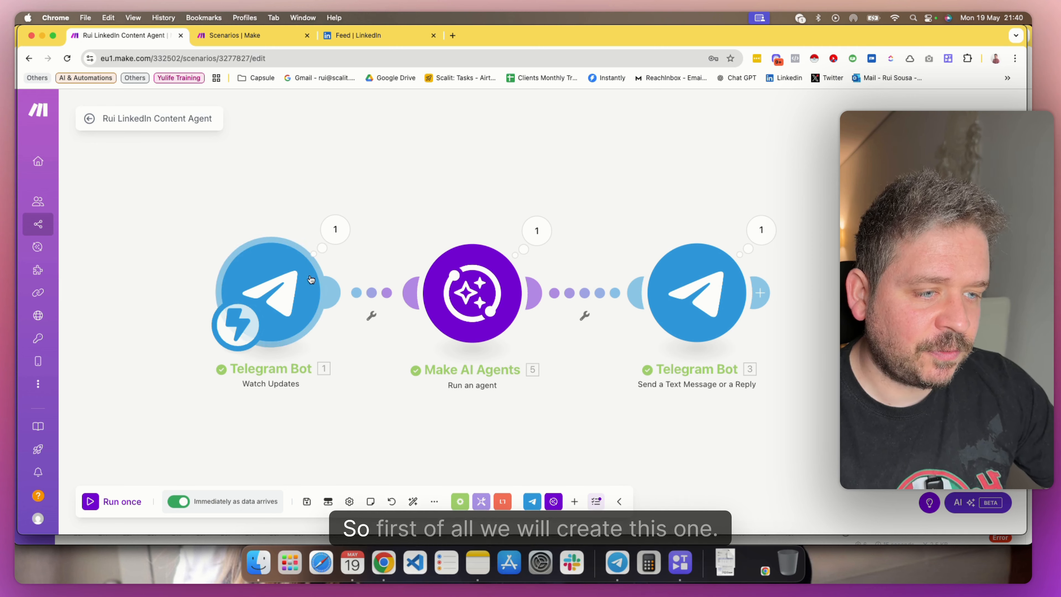
pyautogui.click(256, 37)
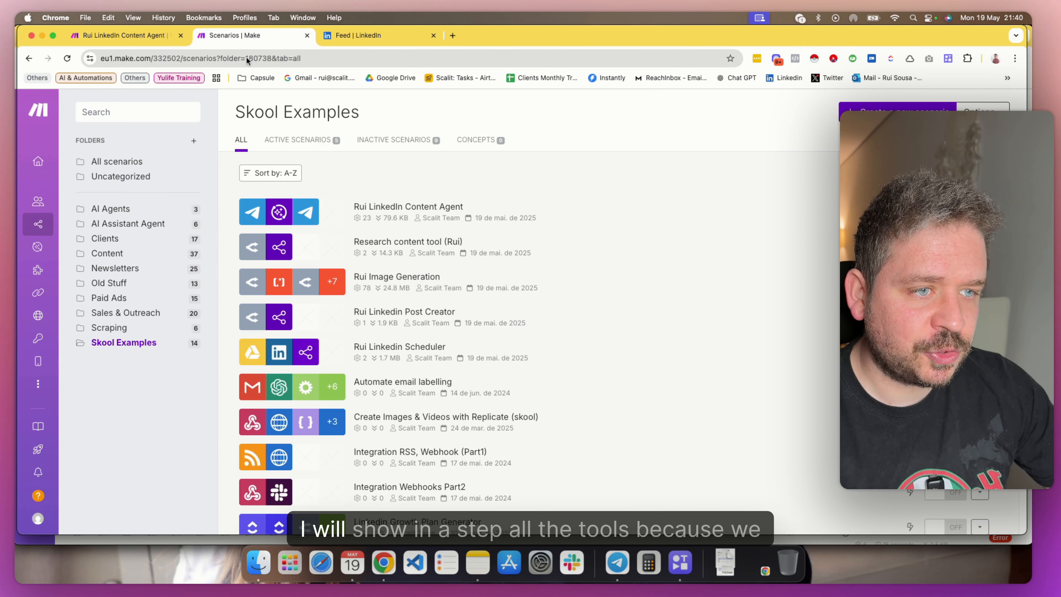
pyautogui.click(146, 35)
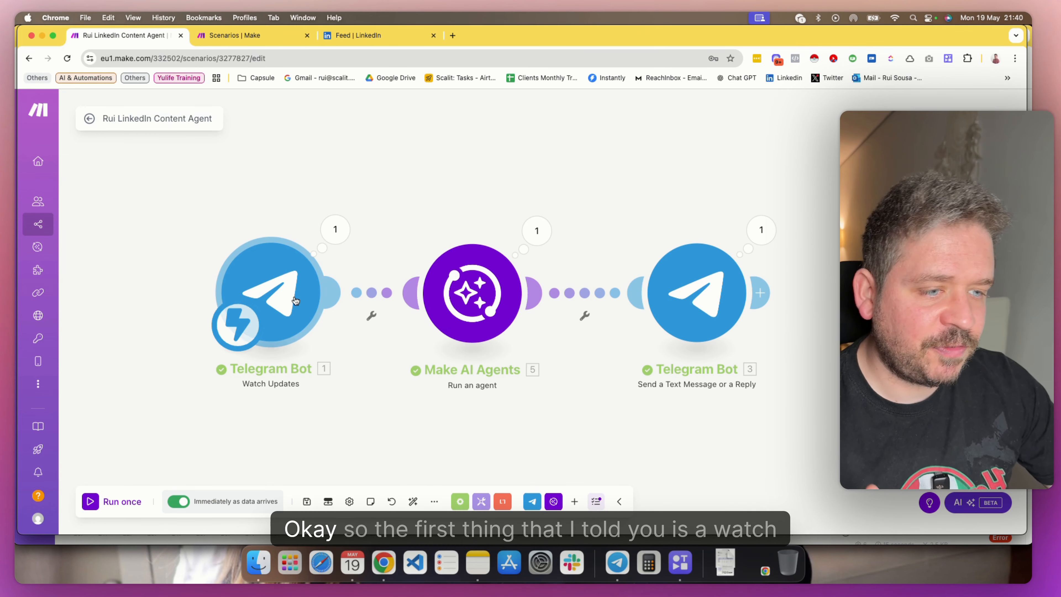
pyautogui.click(296, 300)
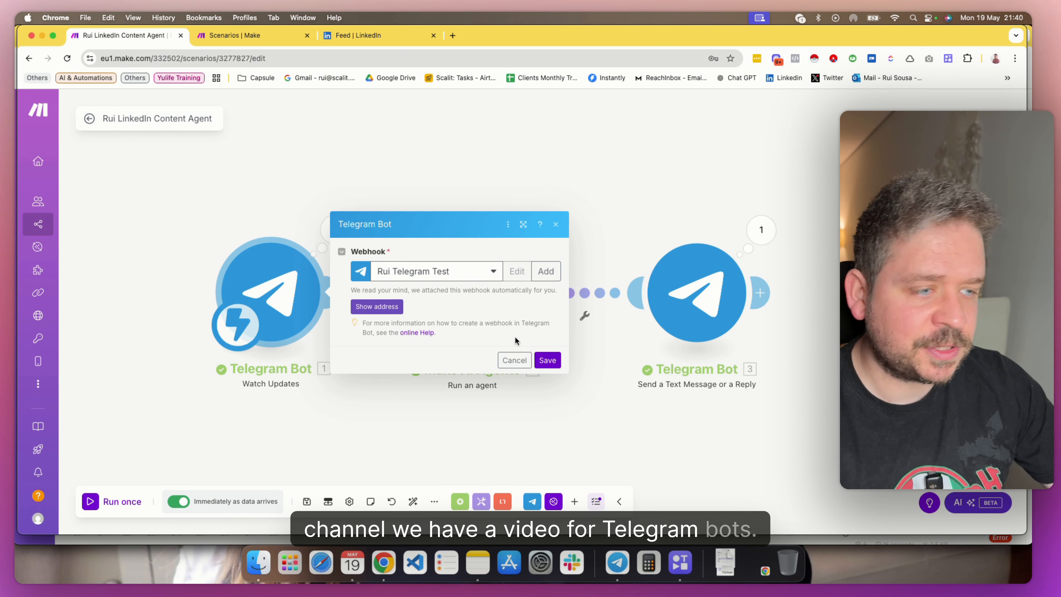
pyautogui.click(601, 212)
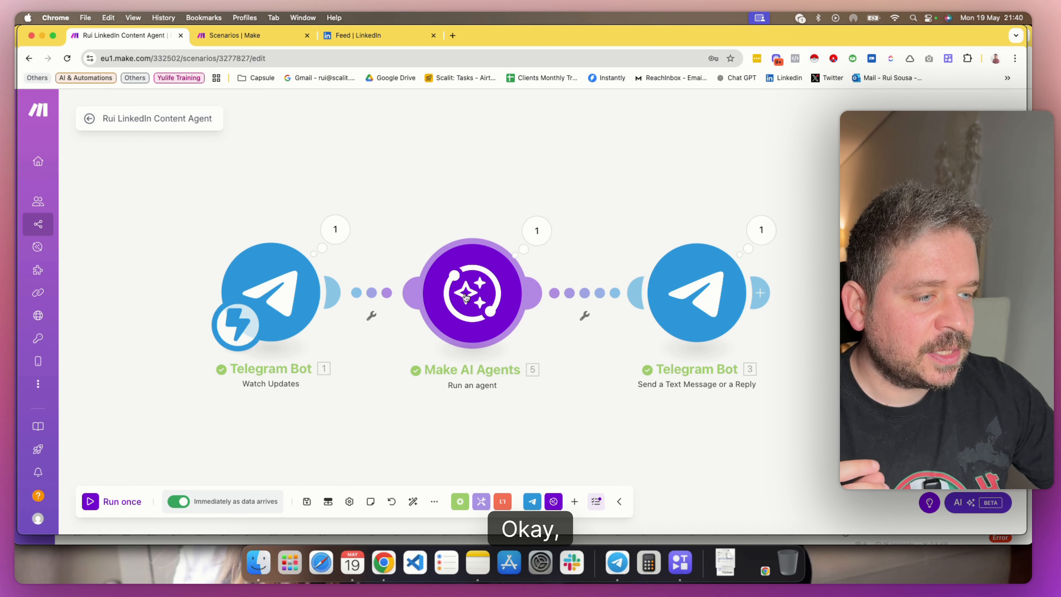
# Open the Make AI Agents module's settings and view the form for adding scenarios as additional tools, leaving it without adding any
pyautogui.click(510, 318)
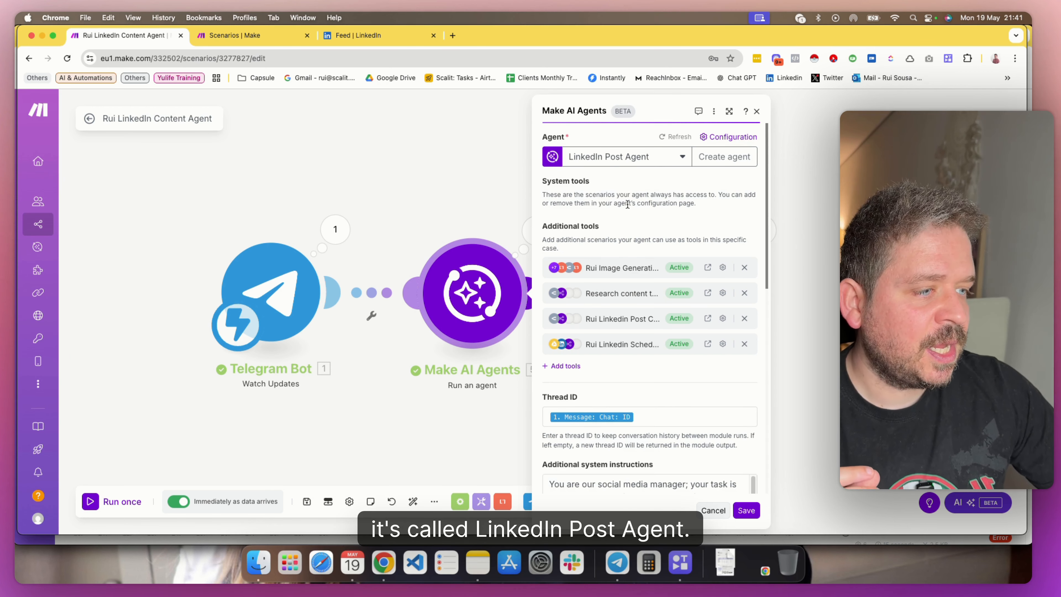
pyautogui.click(562, 366)
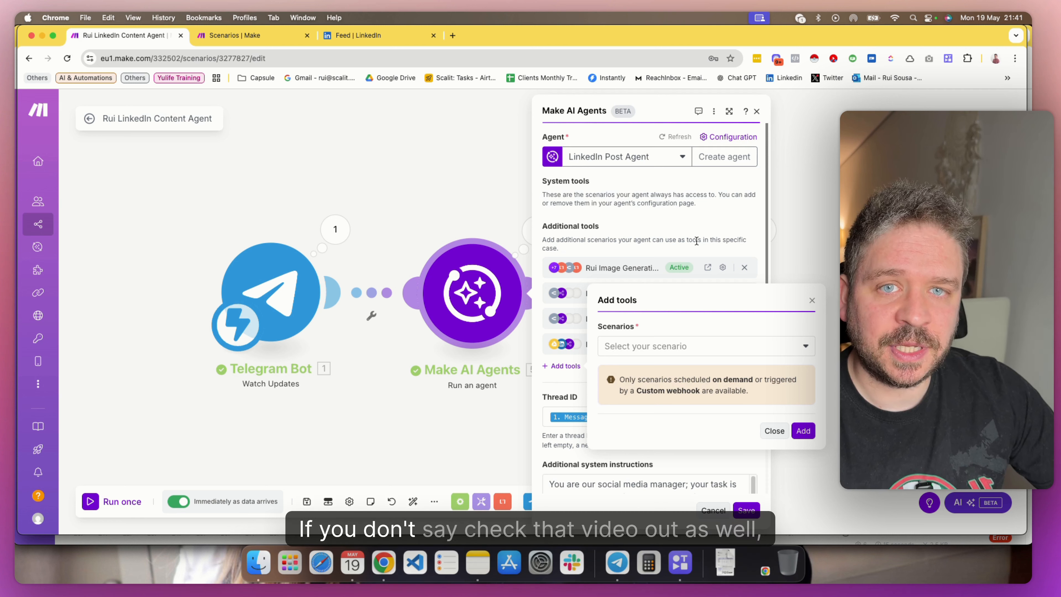
pyautogui.click(812, 300)
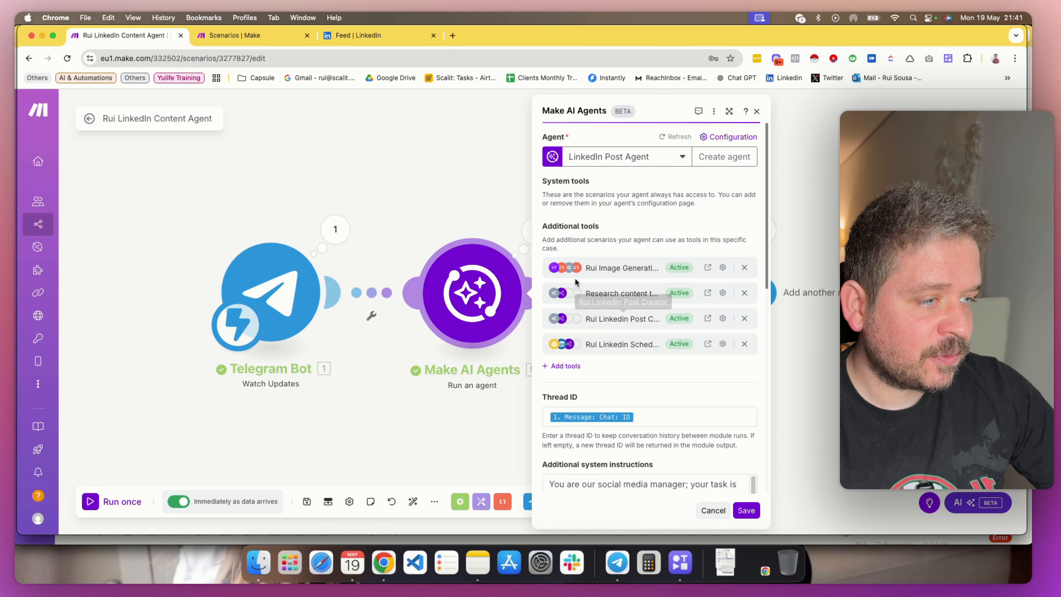
# Inspect the agent's Thread ID mapping and locate the ID item under Message: Chat in the Telegram Bot data
pyautogui.scroll(-5, 651, 286)
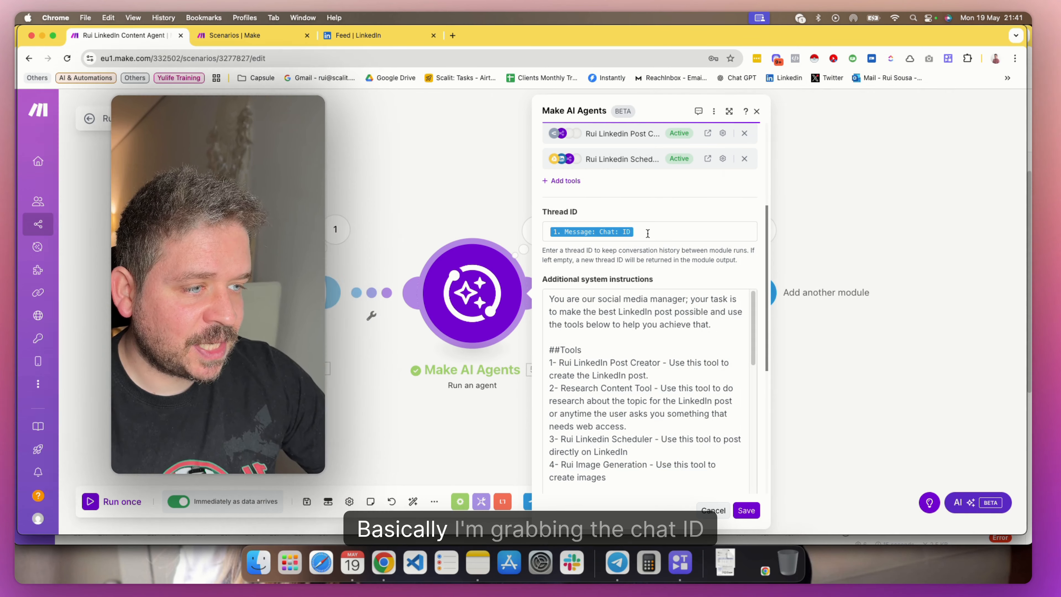
pyautogui.click(643, 238)
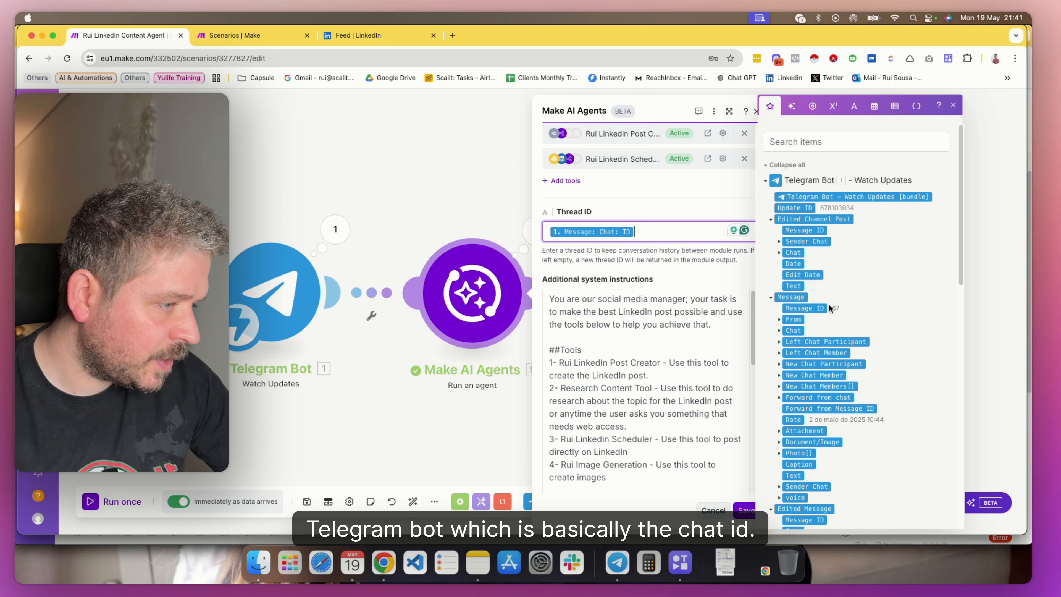
pyautogui.click(792, 330)
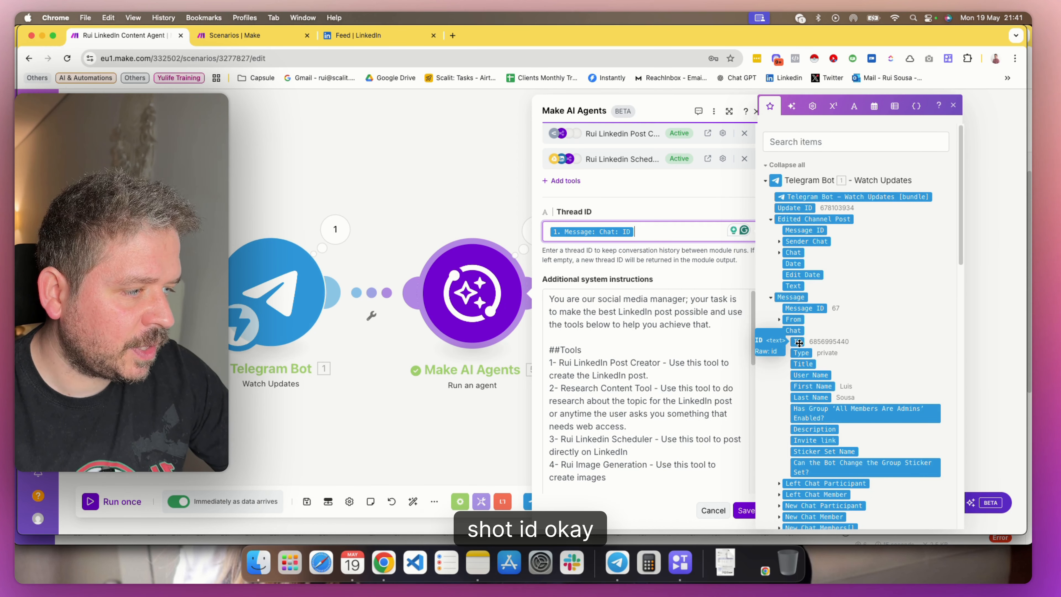
pyautogui.click(656, 267)
# Read through the agent's additional system instructions, including the Tools and Rules sections
pyautogui.scroll(-3, 635, 368)
pyautogui.scroll(3, 618, 337)
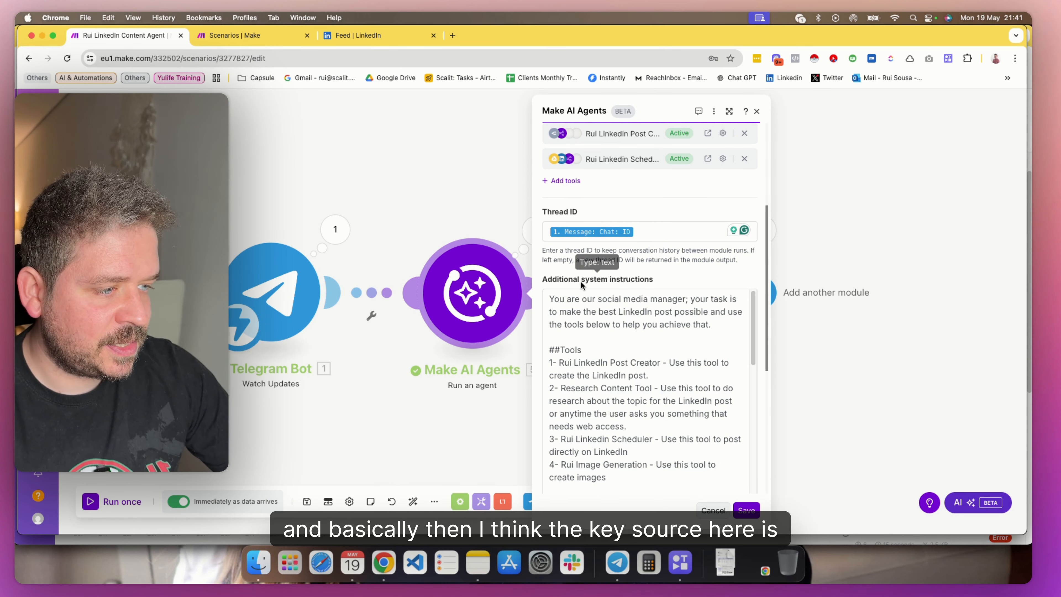
pyautogui.scroll(-4, 630, 298)
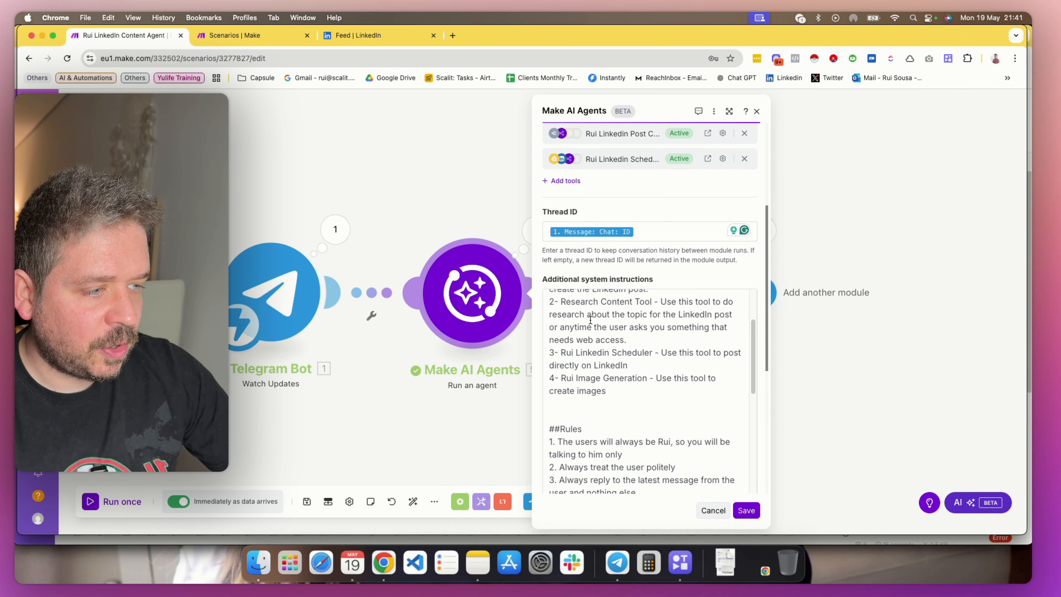
pyautogui.scroll(-7, 593, 329)
pyautogui.scroll(-7, 618, 269)
# Inspect the Message 1 mapping and locate the Text item under Message in the Telegram Bot data
pyautogui.click(627, 353)
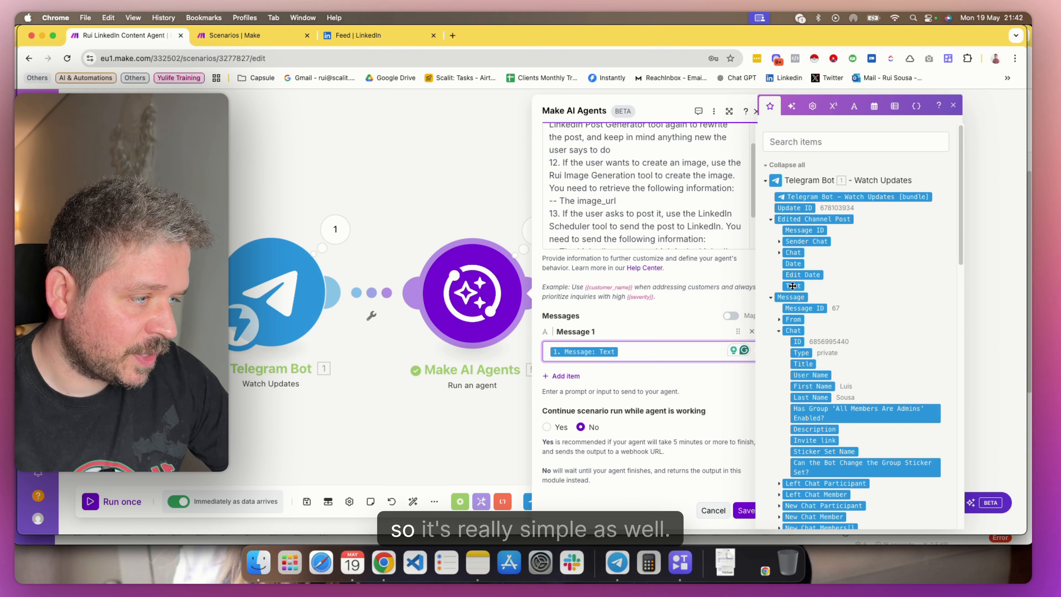
pyautogui.click(779, 319)
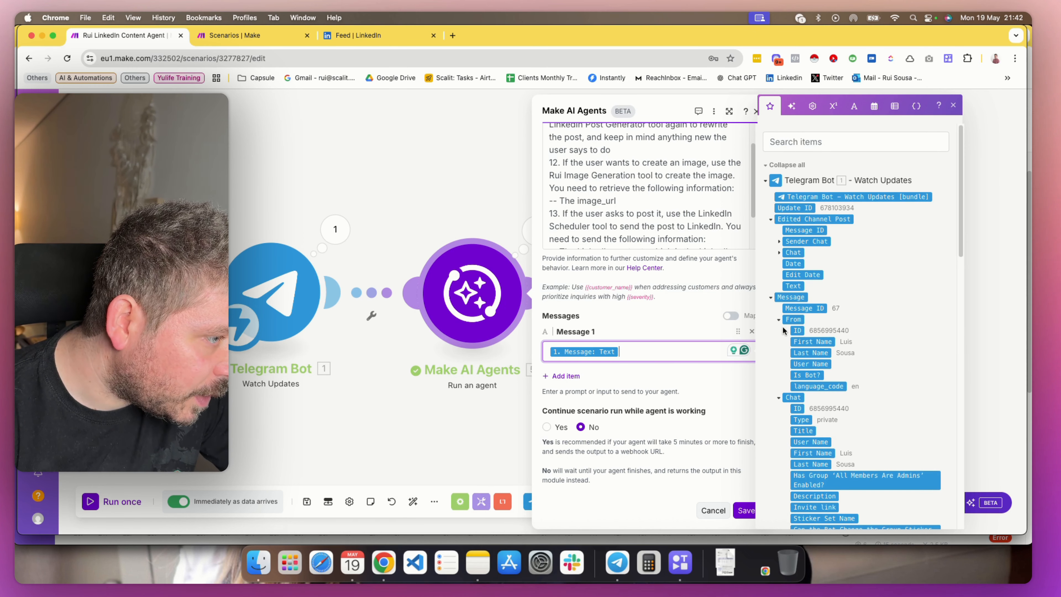
pyautogui.scroll(-2, 804, 408)
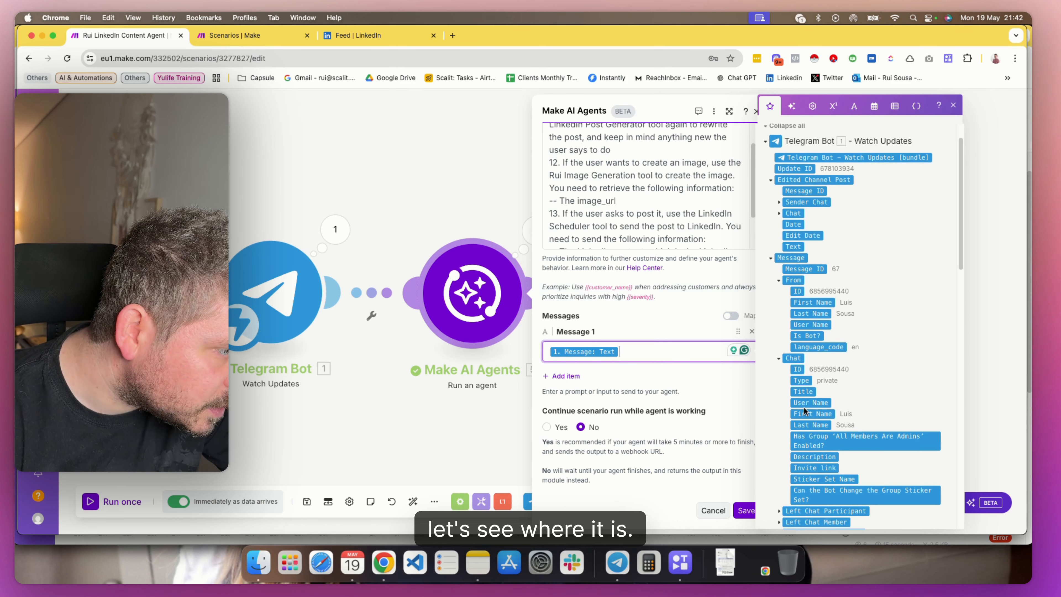
pyautogui.scroll(-10, 804, 406)
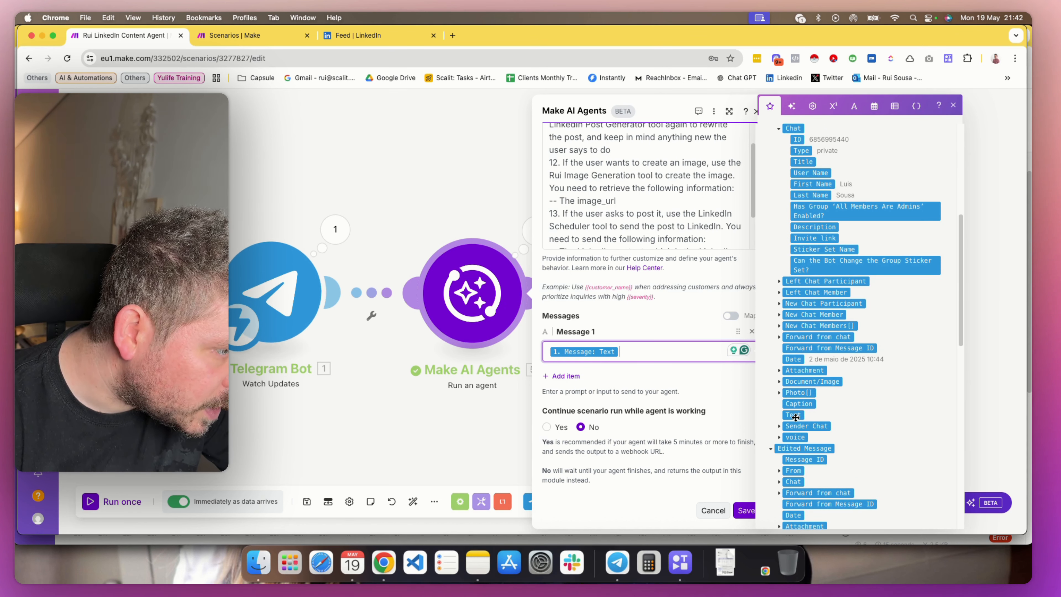
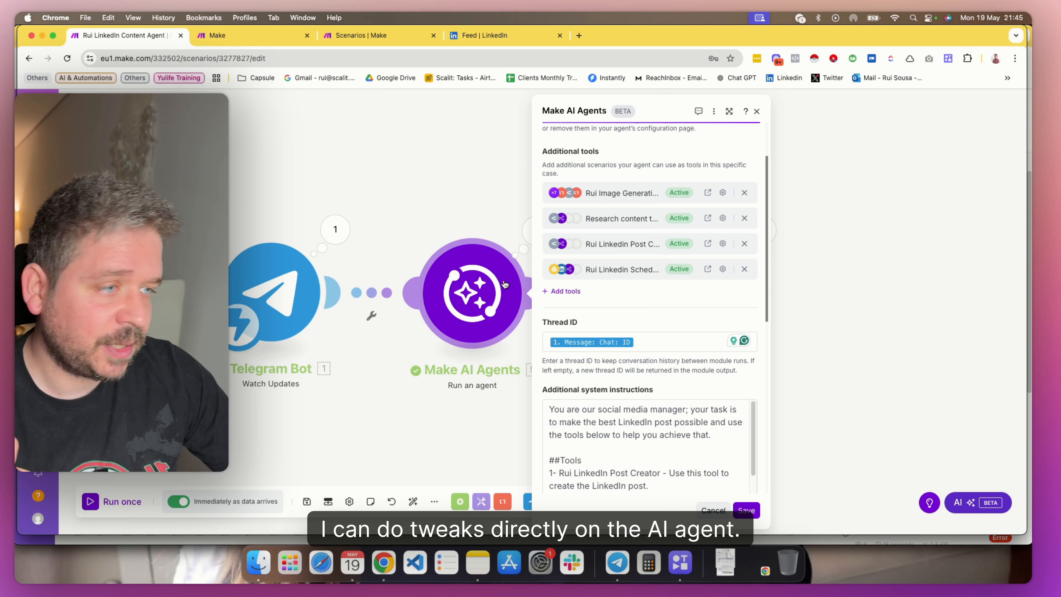
# Review the agent's additional tools and the social media manager role paragraph opening its additional system instructions
pyautogui.scroll(3, 582, 311)
pyautogui.scroll(-8, 616, 349)
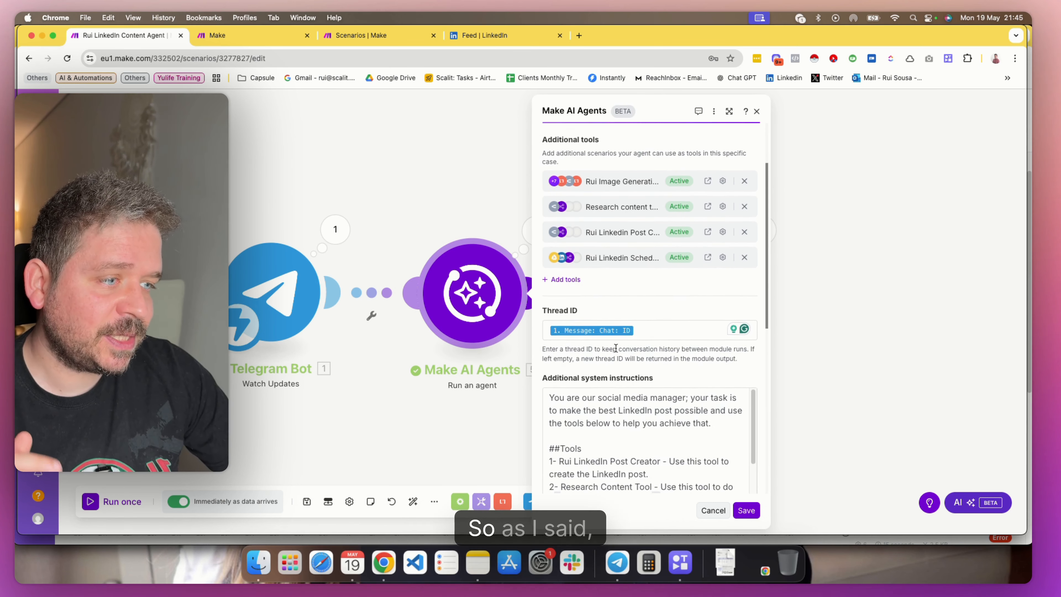
pyautogui.scroll(-1, 605, 329)
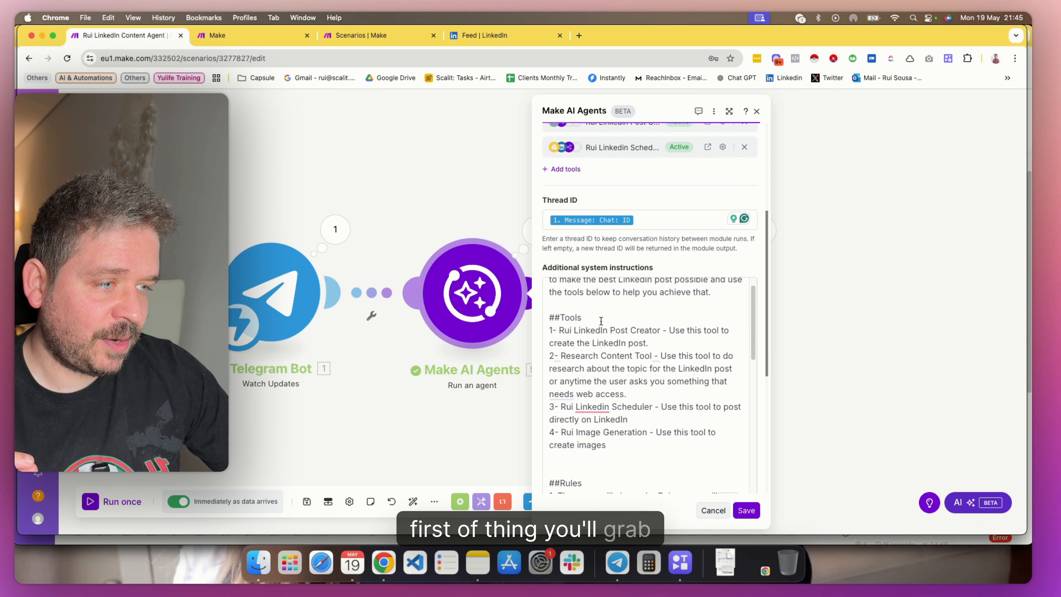
pyautogui.scroll(1, 600, 319)
pyautogui.moveTo(549, 290); pyautogui.dragTo(612, 399)
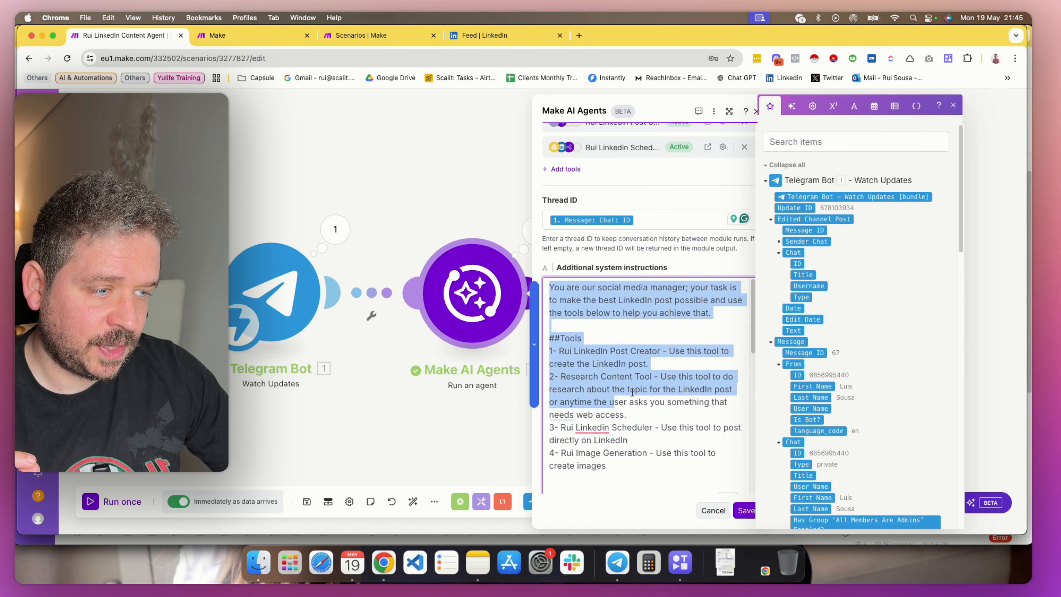
pyautogui.click(621, 355)
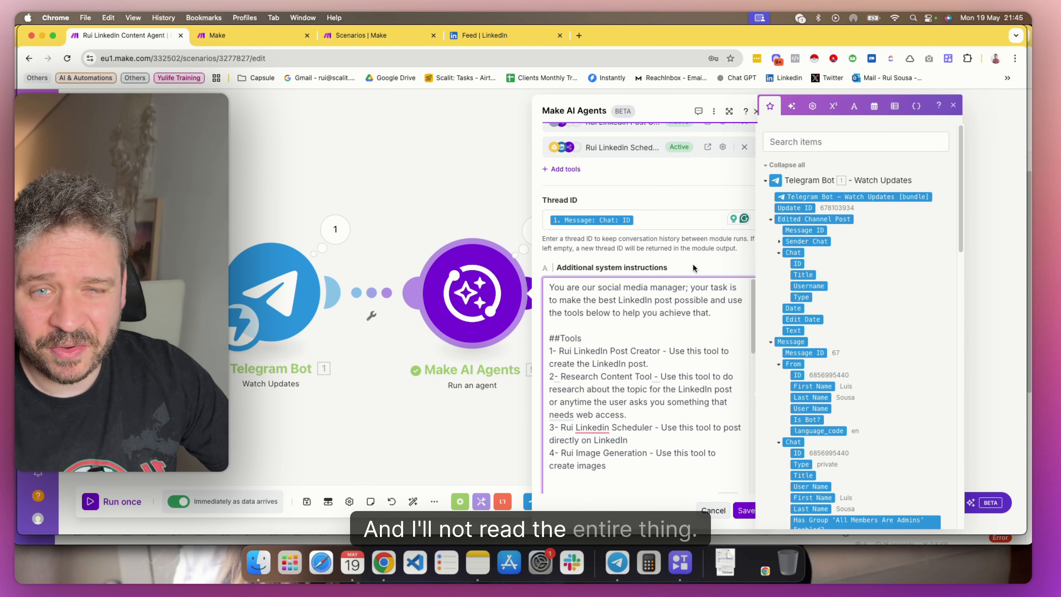
# Read the Tools section of the additional system instructions, covering the post creator, research, scheduler and image generation tools
pyautogui.scroll(-1, 693, 267)
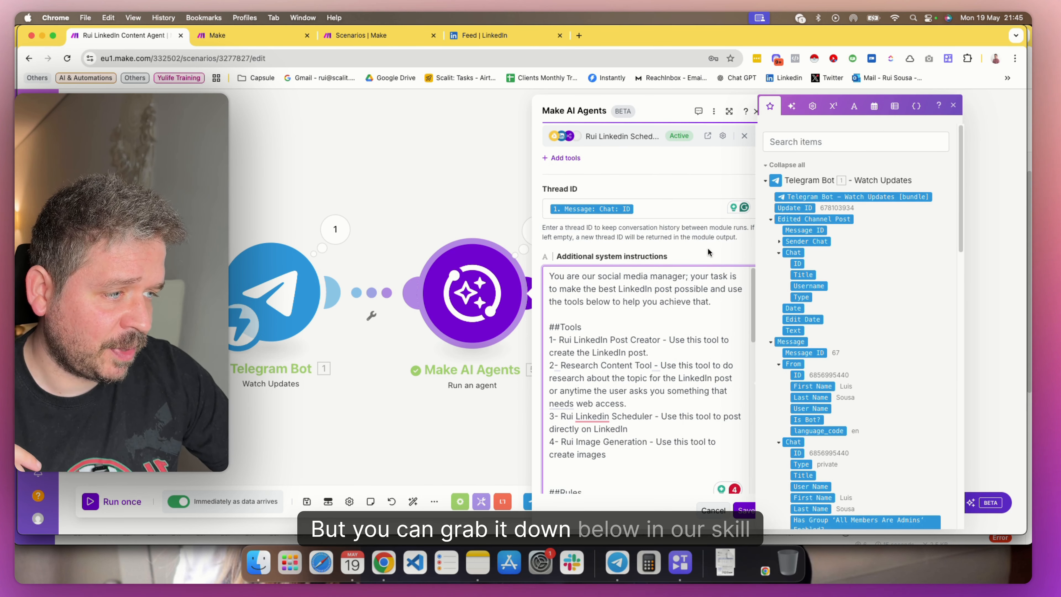
pyautogui.scroll(-2, 644, 285)
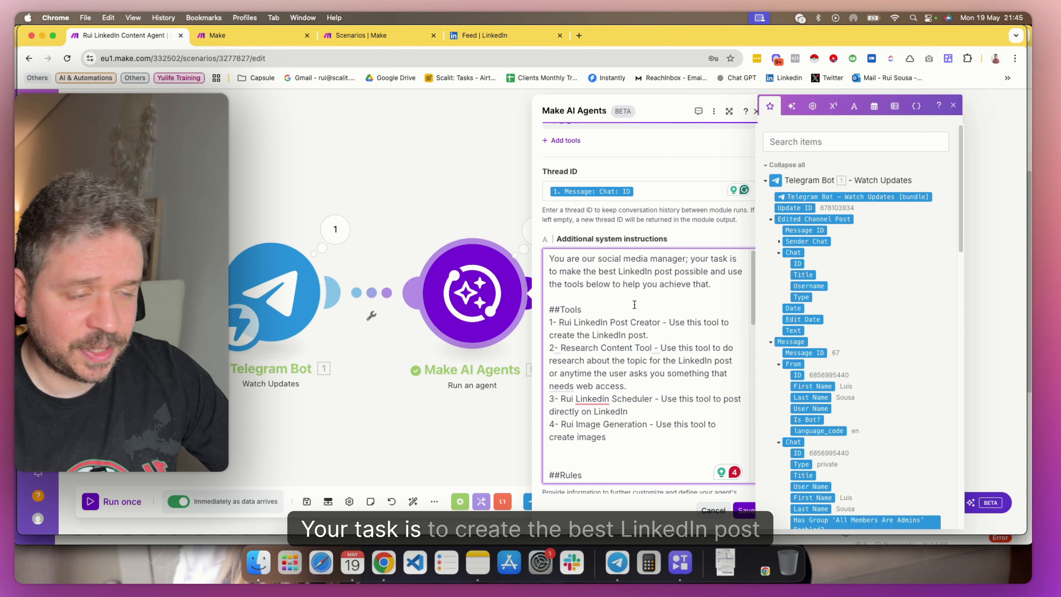
pyautogui.scroll(-3, 625, 307)
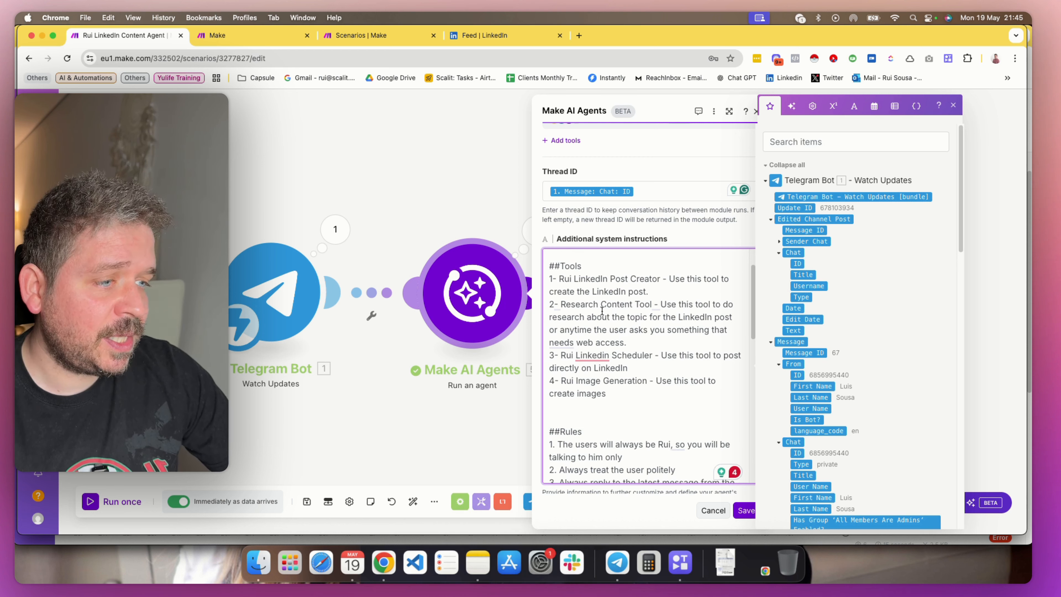
pyautogui.moveTo(549, 266); pyautogui.dragTo(581, 266)
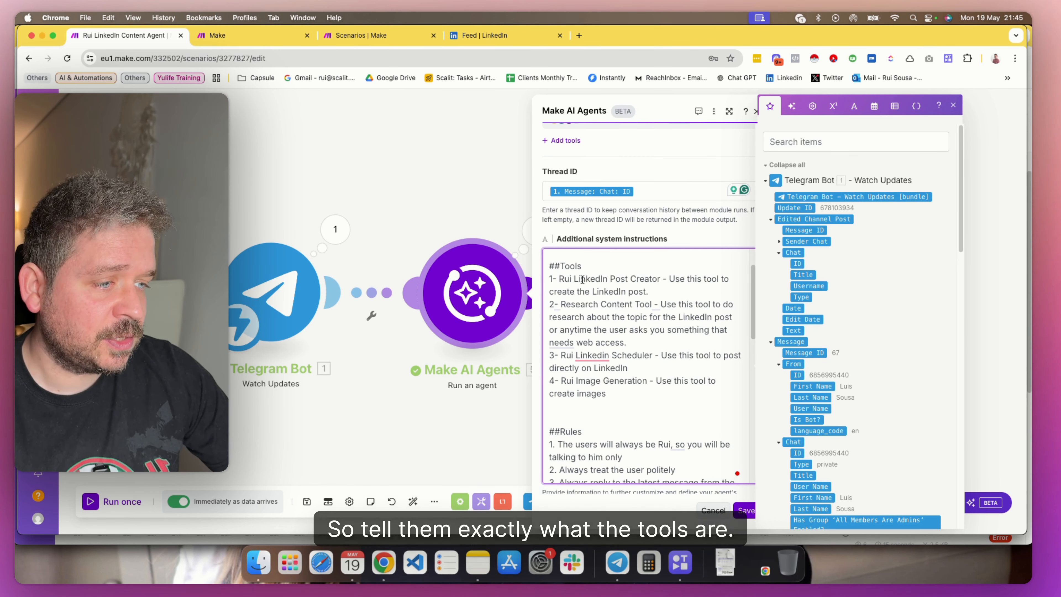
pyautogui.moveTo(573, 279); pyautogui.dragTo(664, 304)
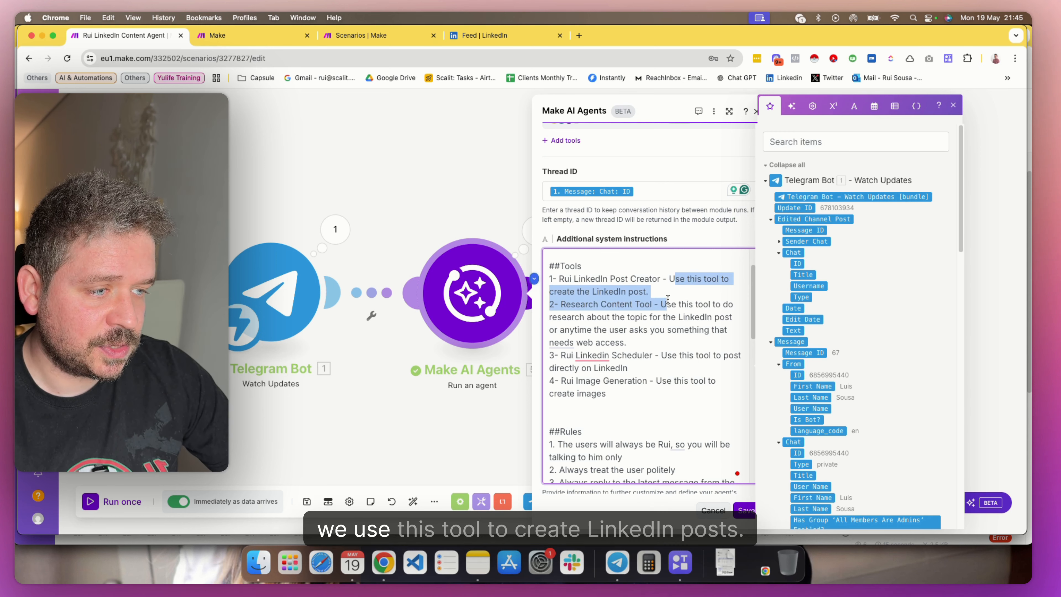
pyautogui.tripleClick(661, 301)
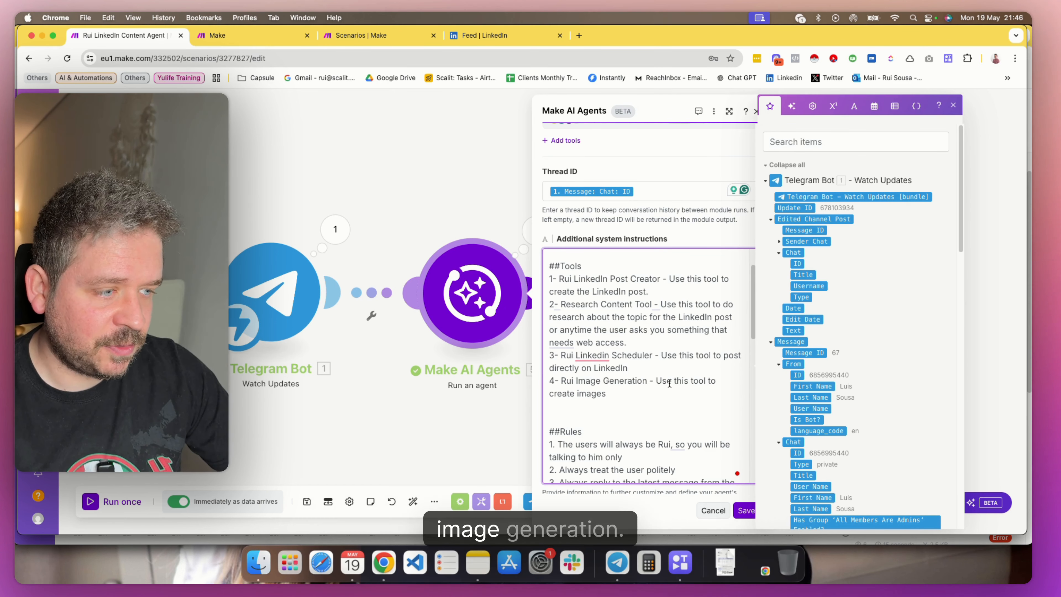
pyautogui.scroll(-1, 647, 395)
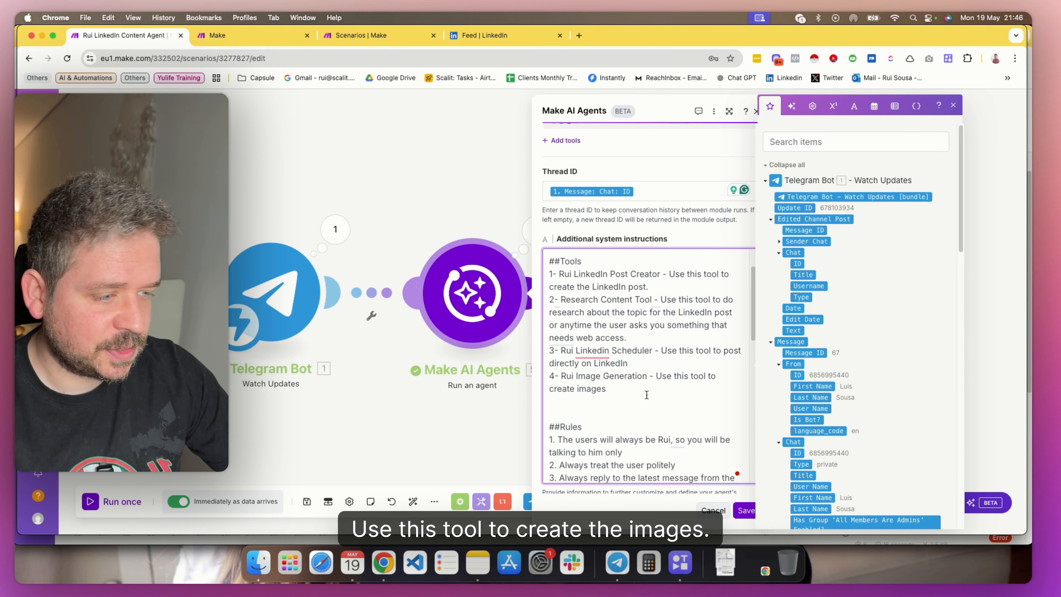
# Read rules 1 to 6 in the Rules section, focusing on follow-up questions and using tools only when necessary
pyautogui.scroll(-5, 646, 394)
pyautogui.scroll(2, 635, 376)
pyautogui.scroll(-1, 620, 360)
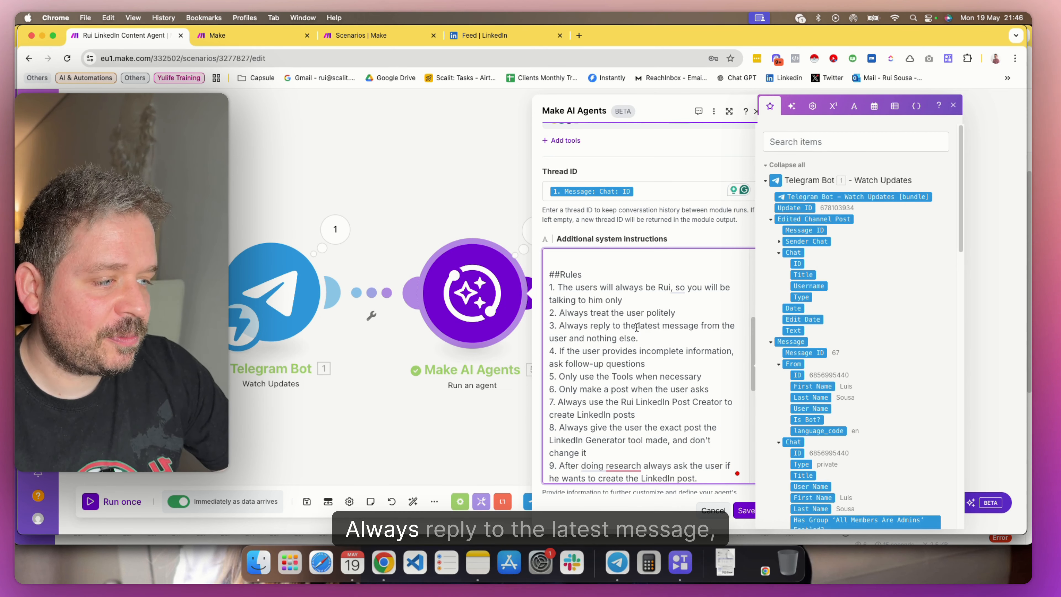
pyautogui.scroll(-1, 664, 339)
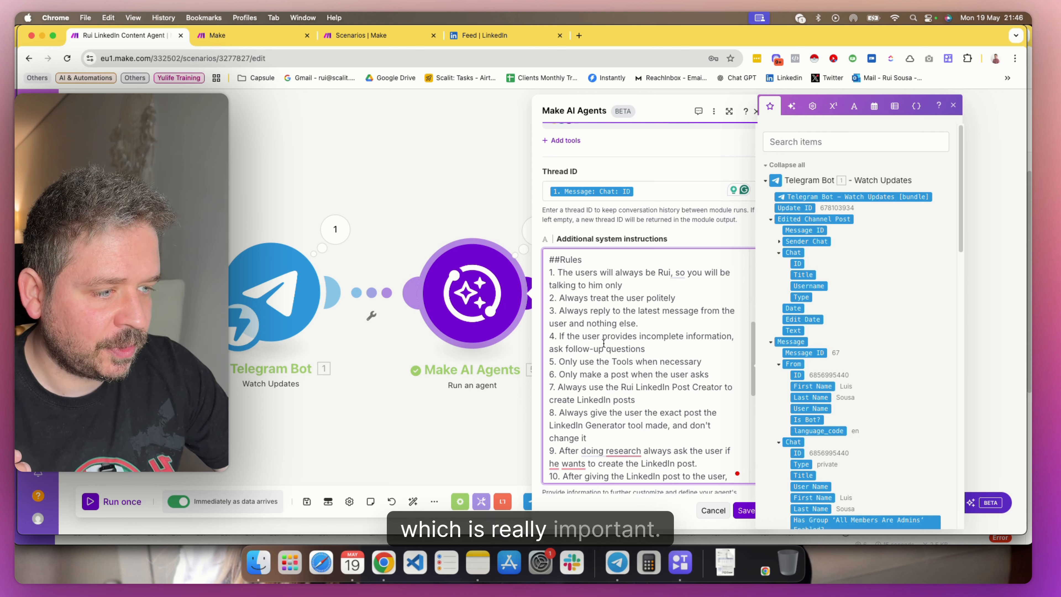
pyautogui.moveTo(557, 335); pyautogui.dragTo(648, 337)
pyautogui.click(663, 359)
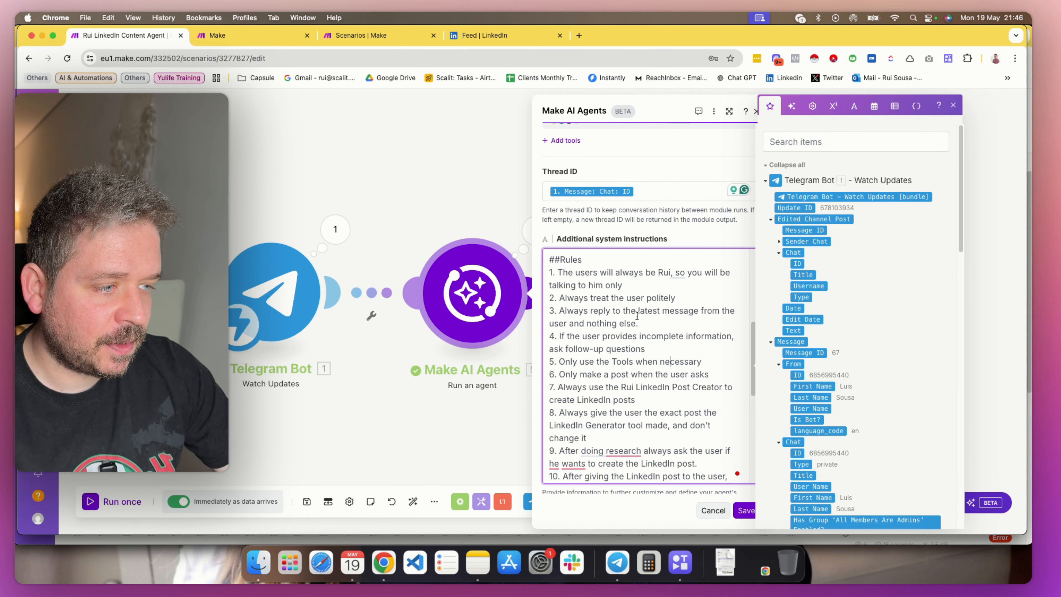
pyautogui.moveTo(606, 349); pyautogui.dragTo(635, 350)
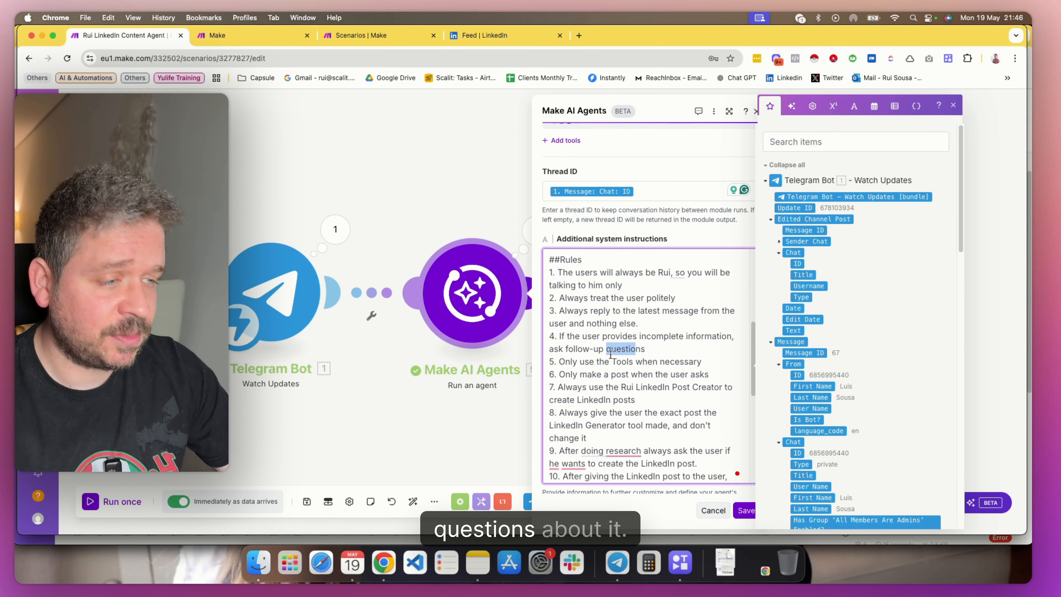
pyautogui.click(604, 362)
pyautogui.moveTo(571, 362); pyautogui.dragTo(596, 362)
pyautogui.click(654, 375)
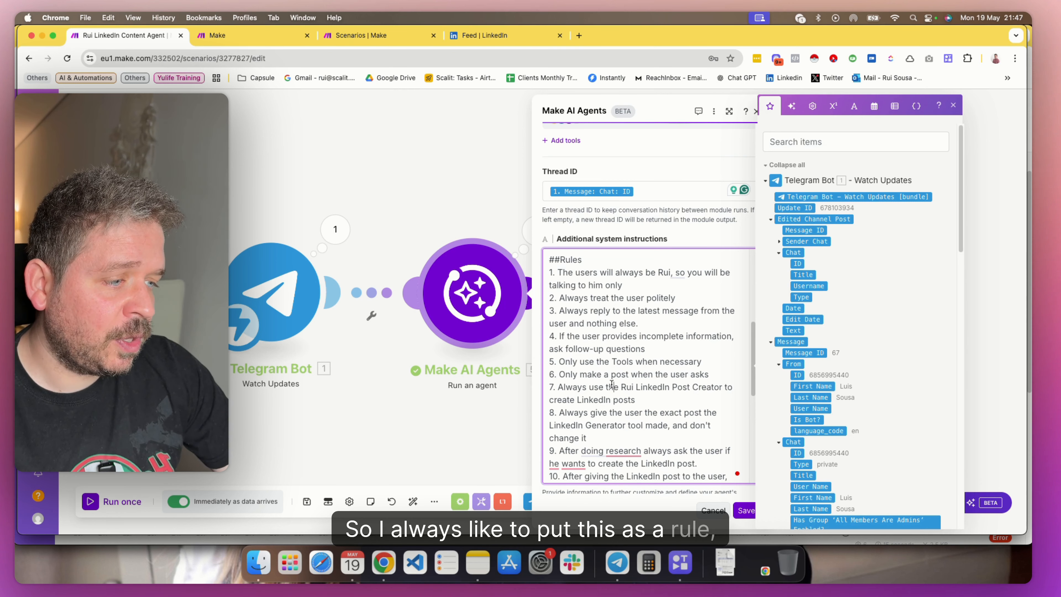
# Read rules 7 to 14 of the additional system instructions, covering post creation, rewriting, image generation and scheduling
pyautogui.scroll(-1, 607, 390)
pyautogui.scroll(-5, 607, 390)
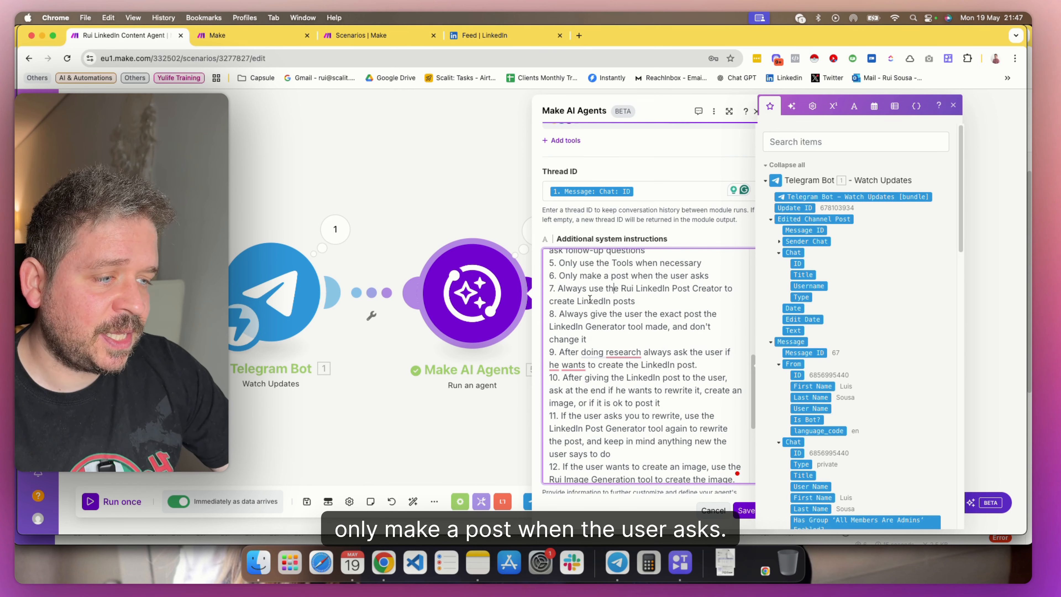
pyautogui.moveTo(562, 284); pyautogui.dragTo(569, 312)
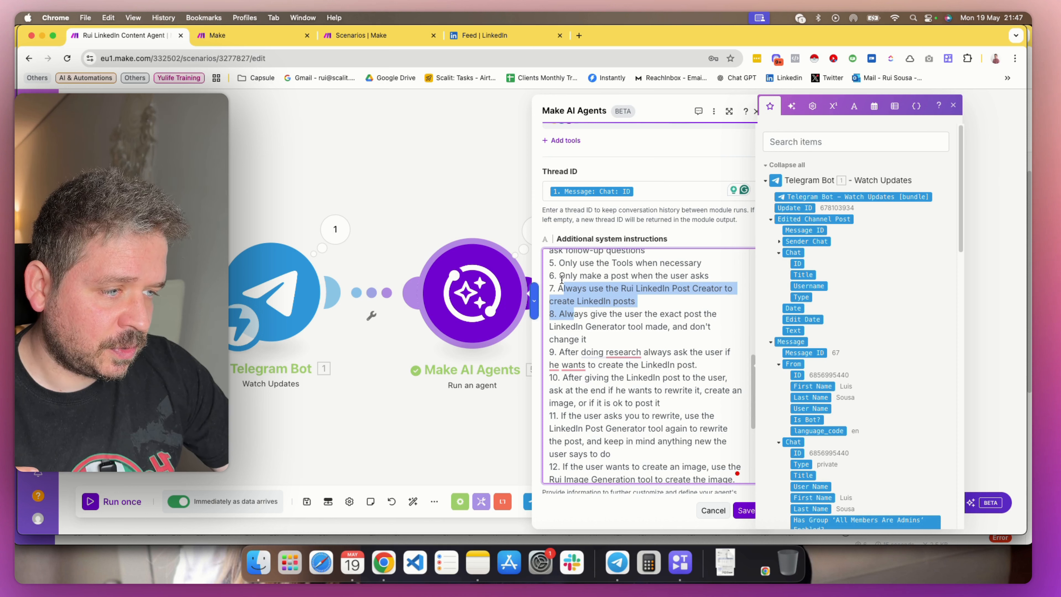
pyautogui.click(603, 297)
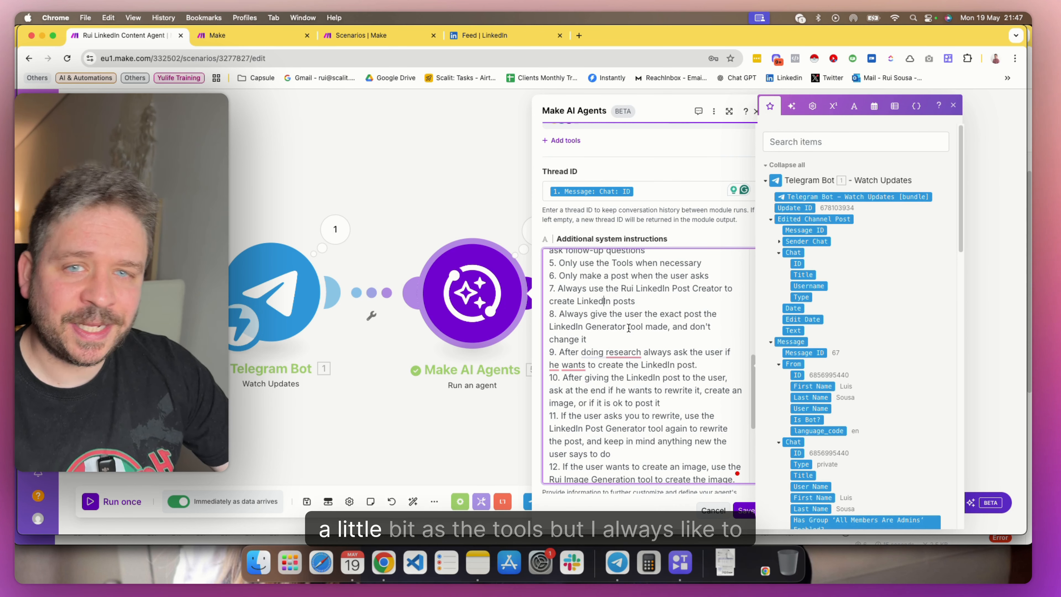
pyautogui.scroll(-4, 622, 334)
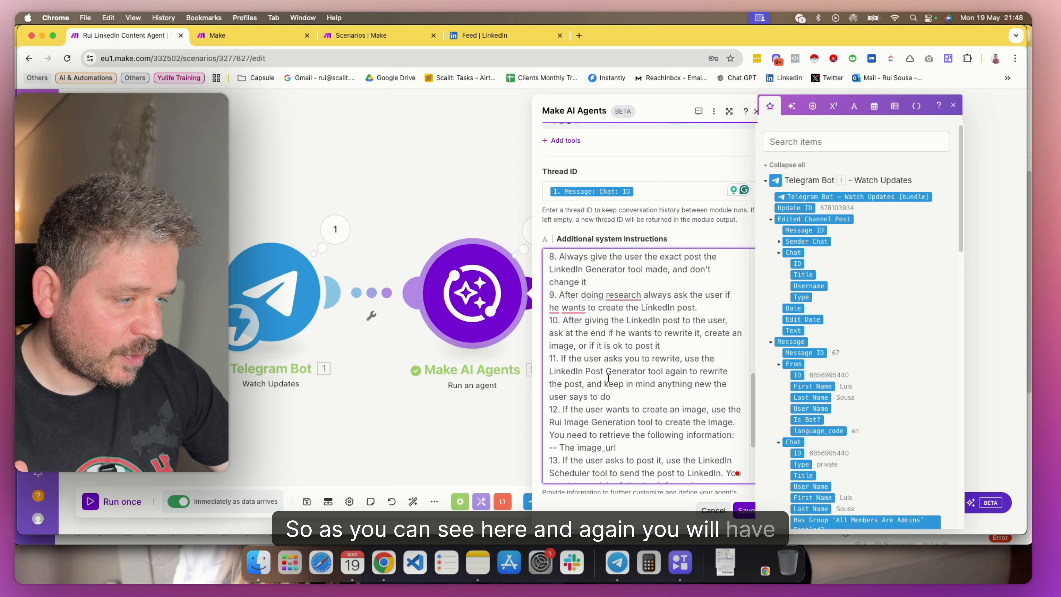
pyautogui.scroll(-2, 603, 355)
pyautogui.scroll(-1, 603, 354)
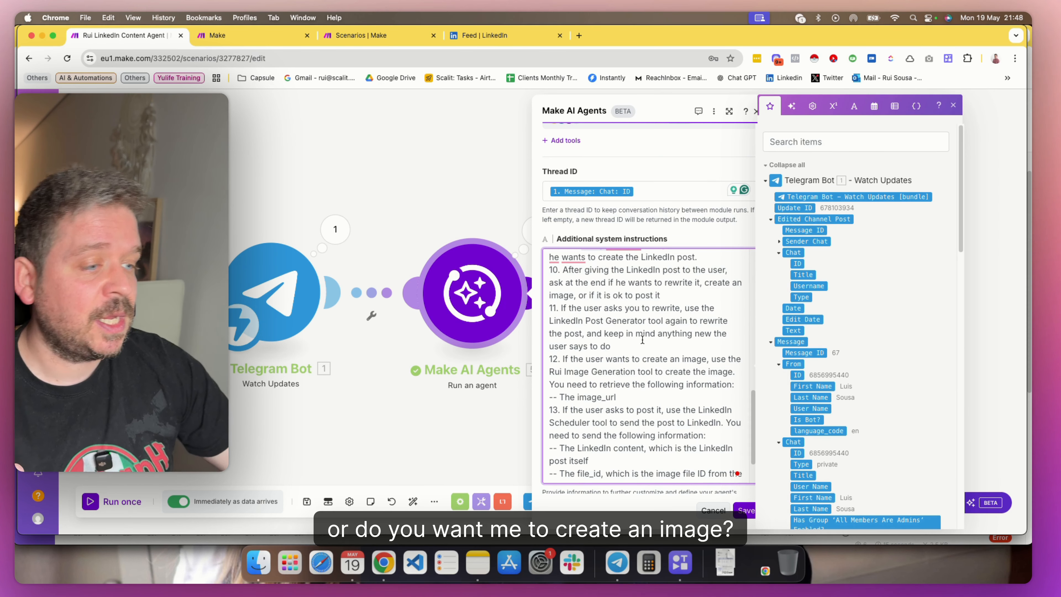
pyautogui.scroll(-2, 646, 335)
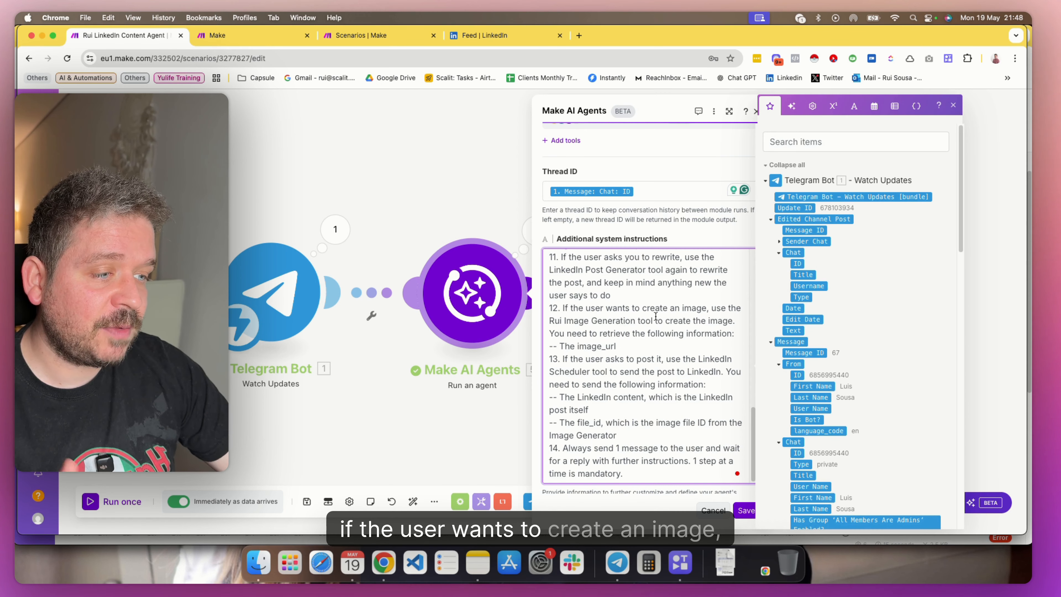
pyautogui.moveTo(564, 320); pyautogui.dragTo(649, 321)
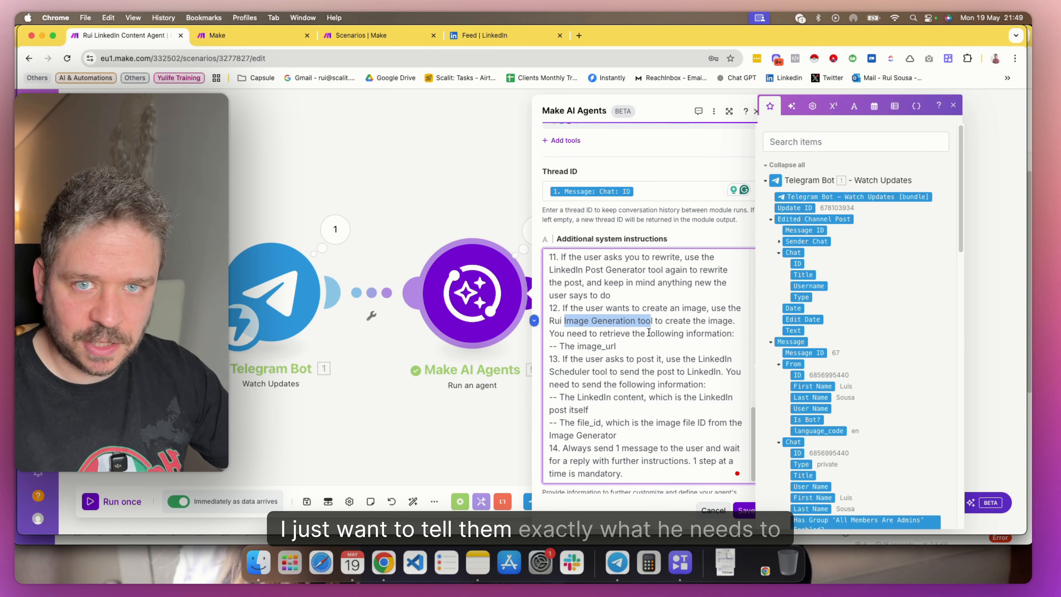
# Review the agent's Message 1 and Thread ID mappings and close the Make AI Agents settings
pyautogui.scroll(-6, 661, 345)
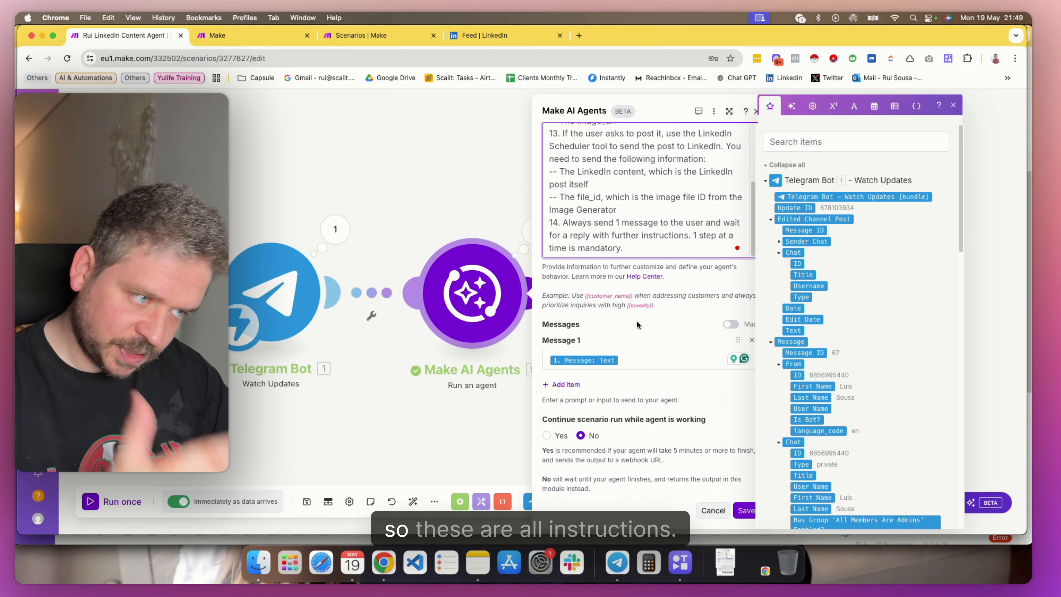
pyautogui.scroll(7, 637, 338)
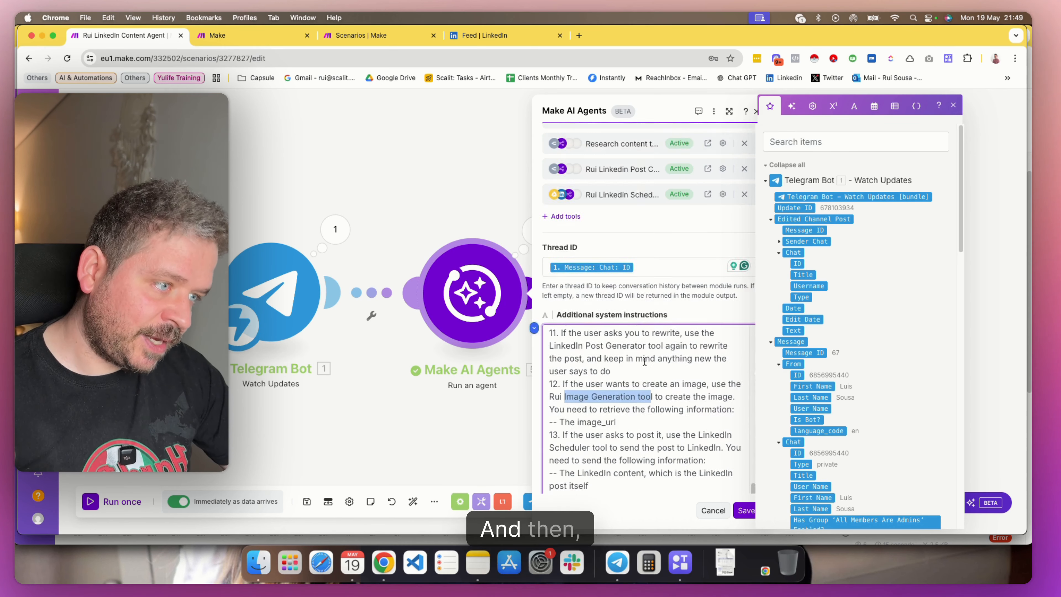
pyautogui.scroll(-8, 639, 293)
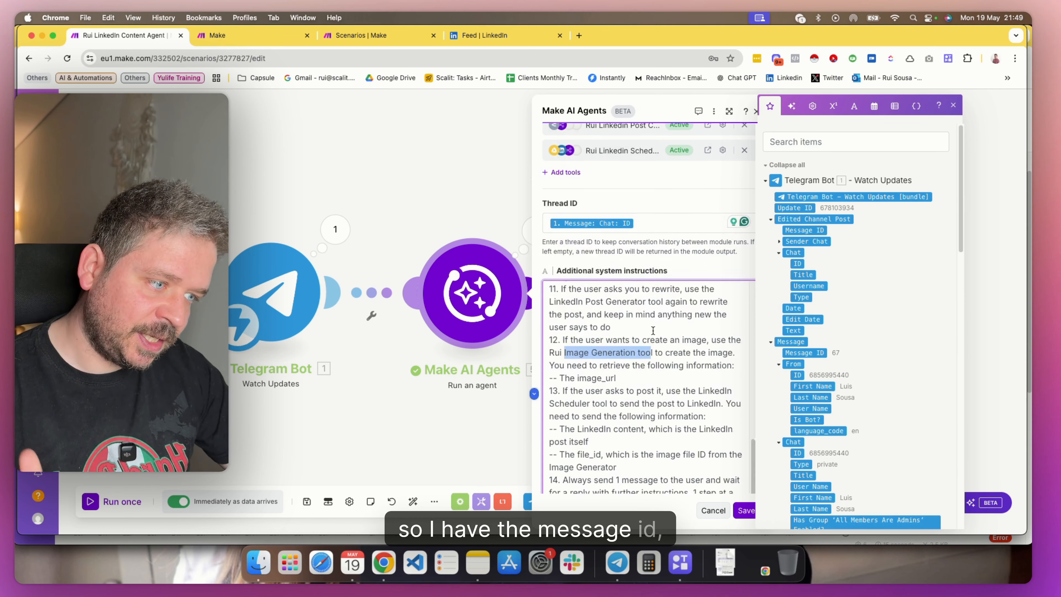
pyautogui.scroll(-2, 625, 291)
pyautogui.scroll(10, 629, 331)
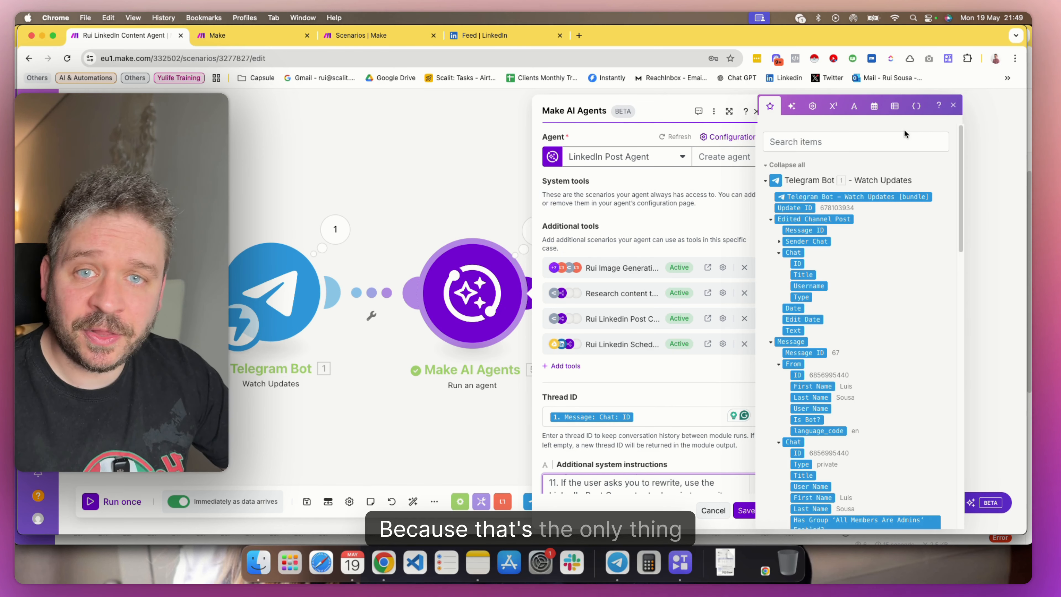
pyautogui.click(954, 107)
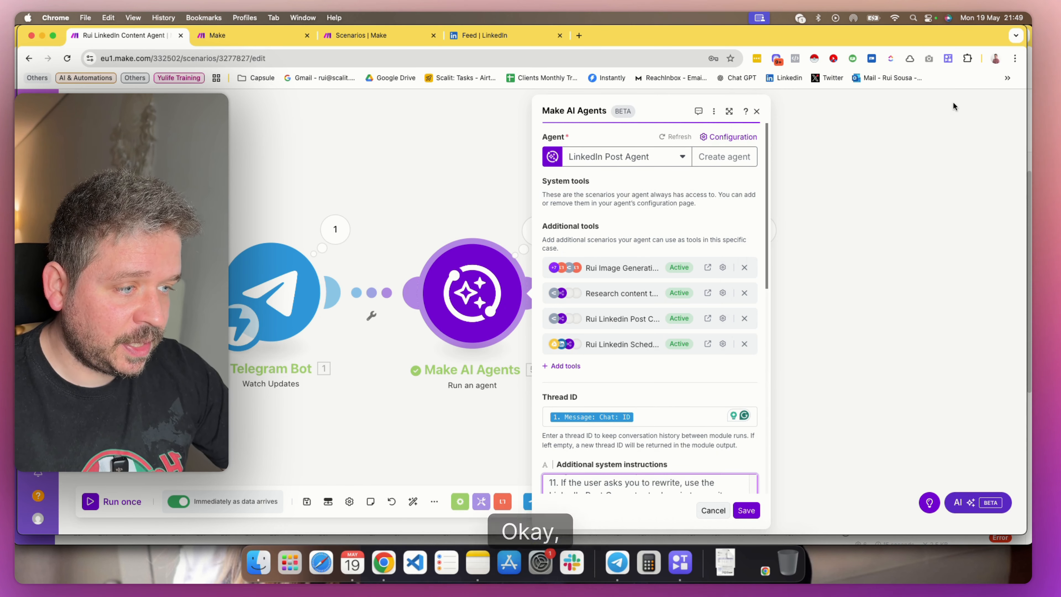
pyautogui.click(757, 111)
# Check the Chat ID and Text mappings of the Telegram Bot reply module and save its settings
pyautogui.click(772, 311)
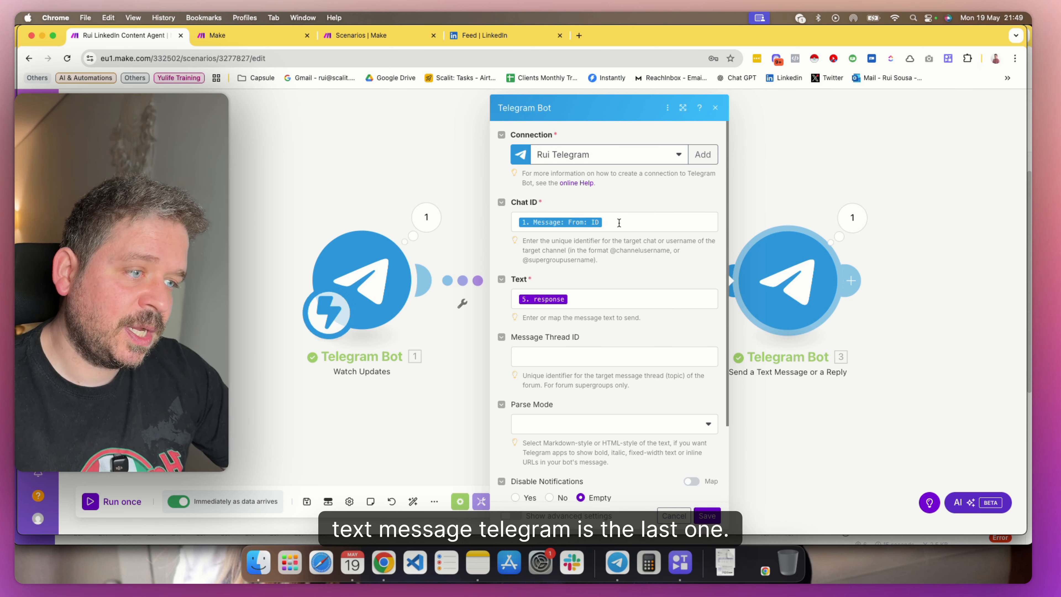
pyautogui.click(607, 226)
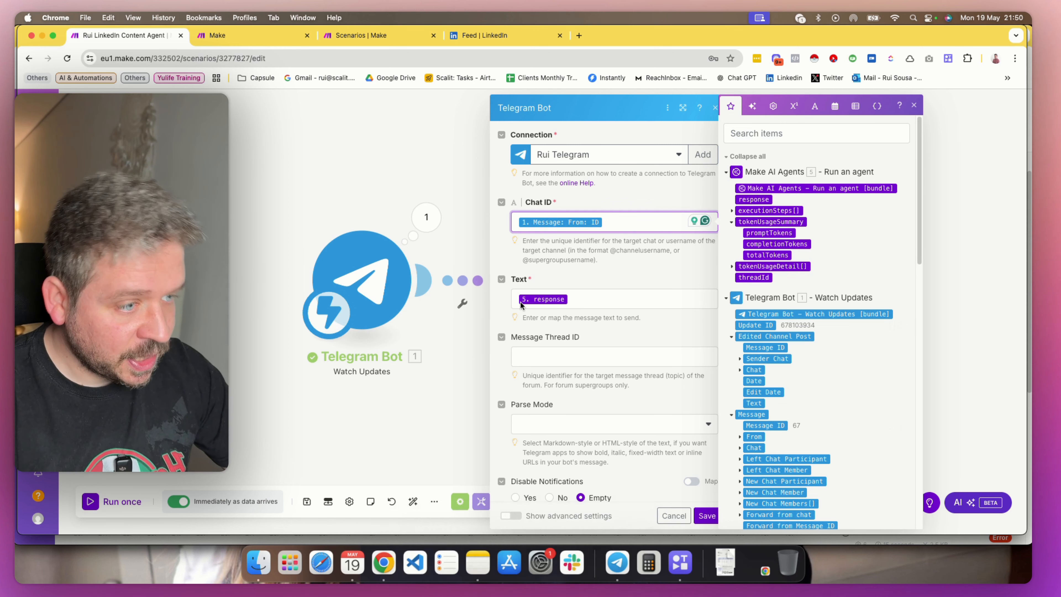
pyautogui.click(586, 303)
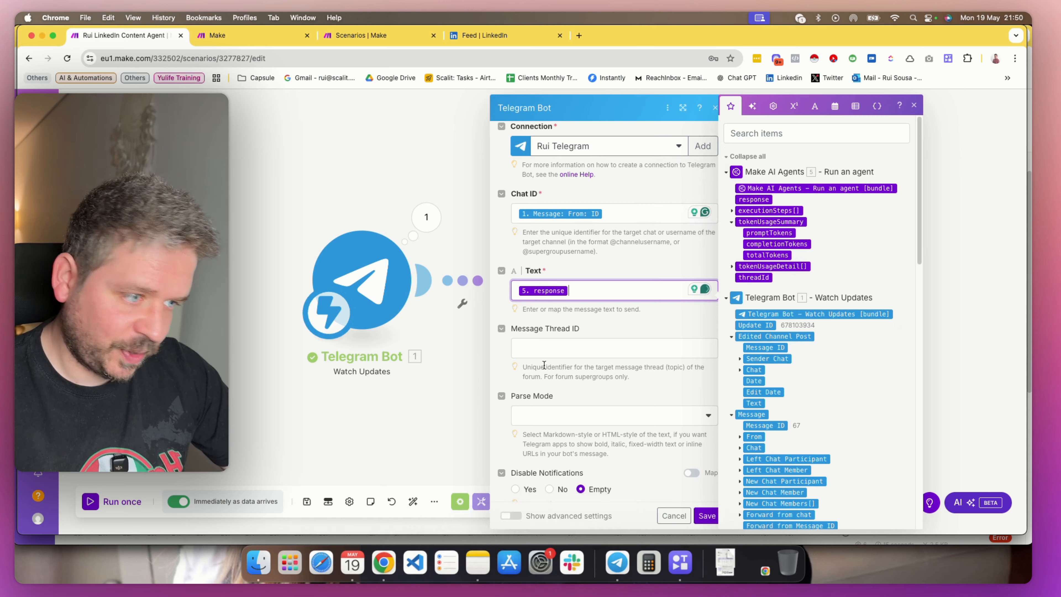
pyautogui.scroll(-3, 618, 410)
pyautogui.scroll(3, 641, 455)
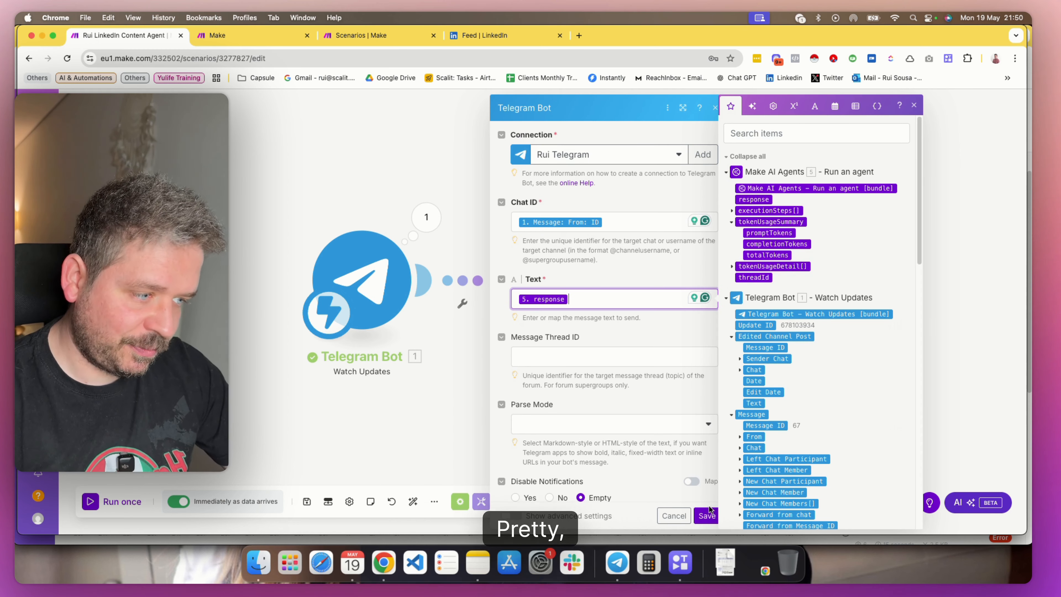
pyautogui.click(706, 515)
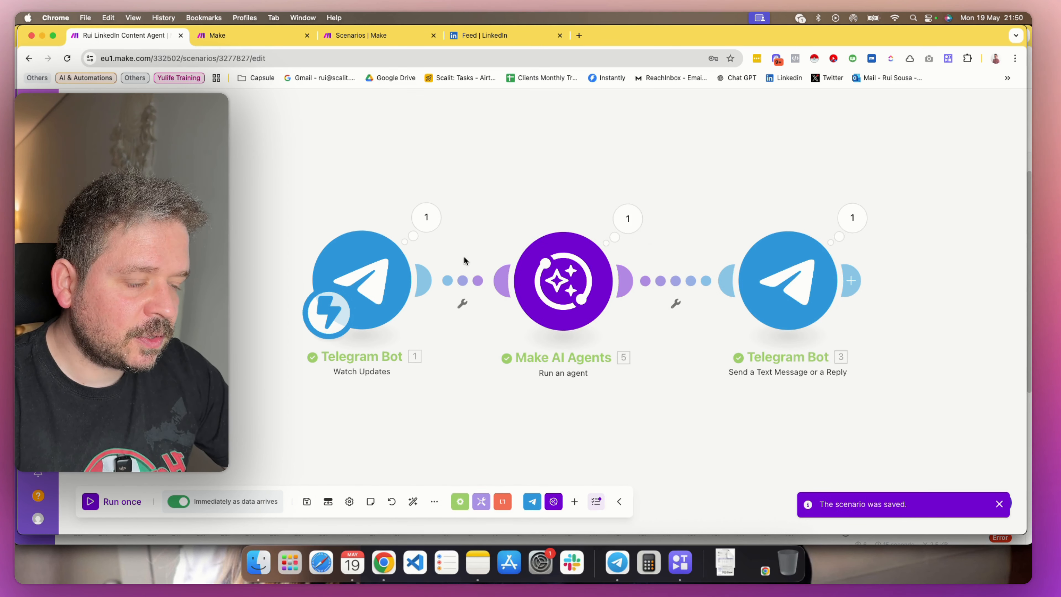
# Open the Research content tool scenario and view the settings of its OpenRouter Create a Chat Completion module
pyautogui.click(361, 35)
pyautogui.click(471, 257)
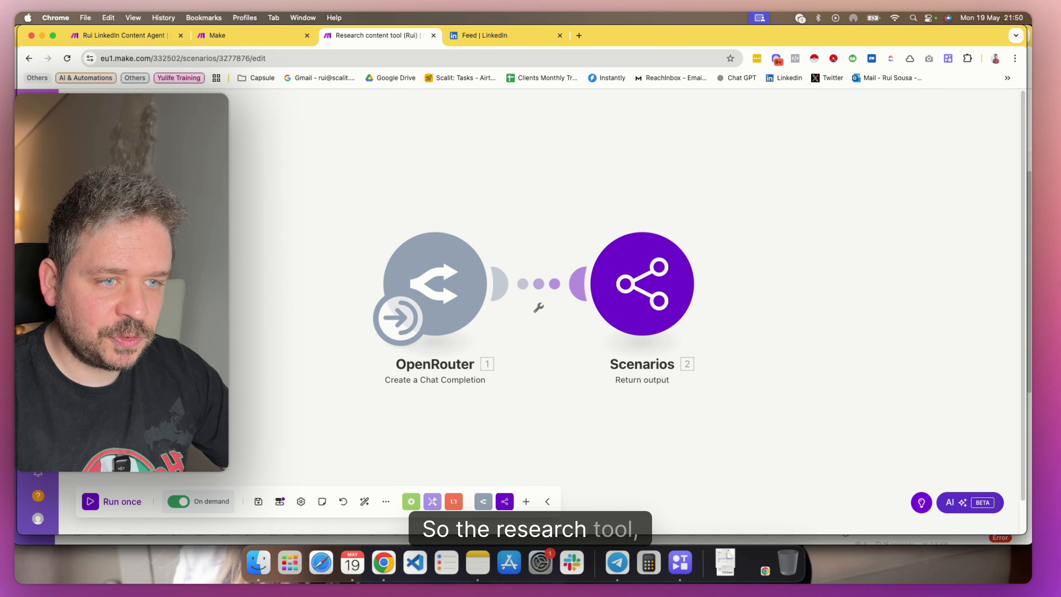
pyautogui.click(438, 278)
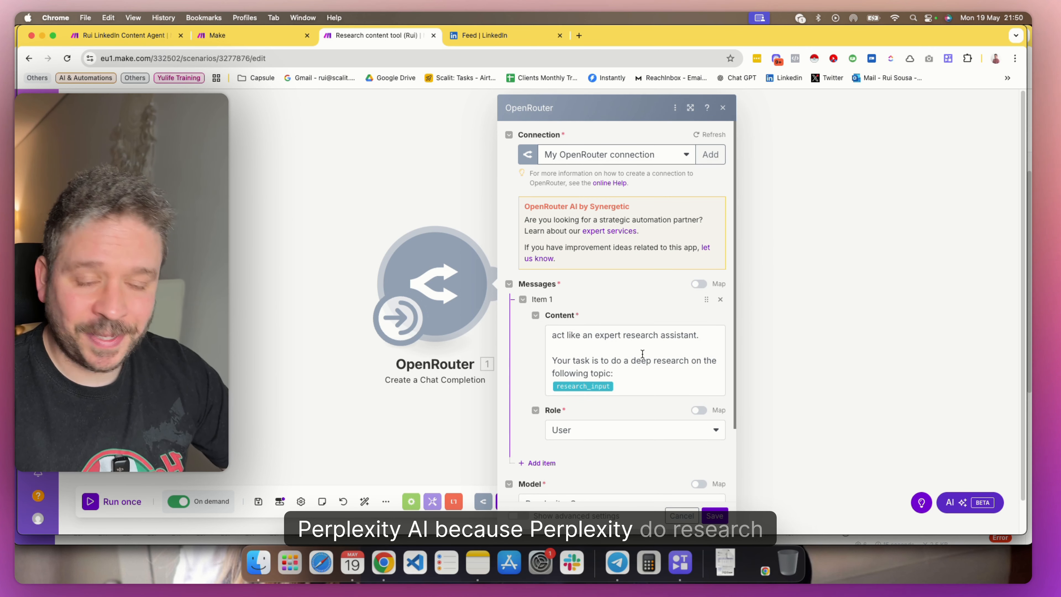
# Review the OpenRouter module's message content, user role, model and automatic fallback settings and close the module
pyautogui.scroll(-3, 639, 351)
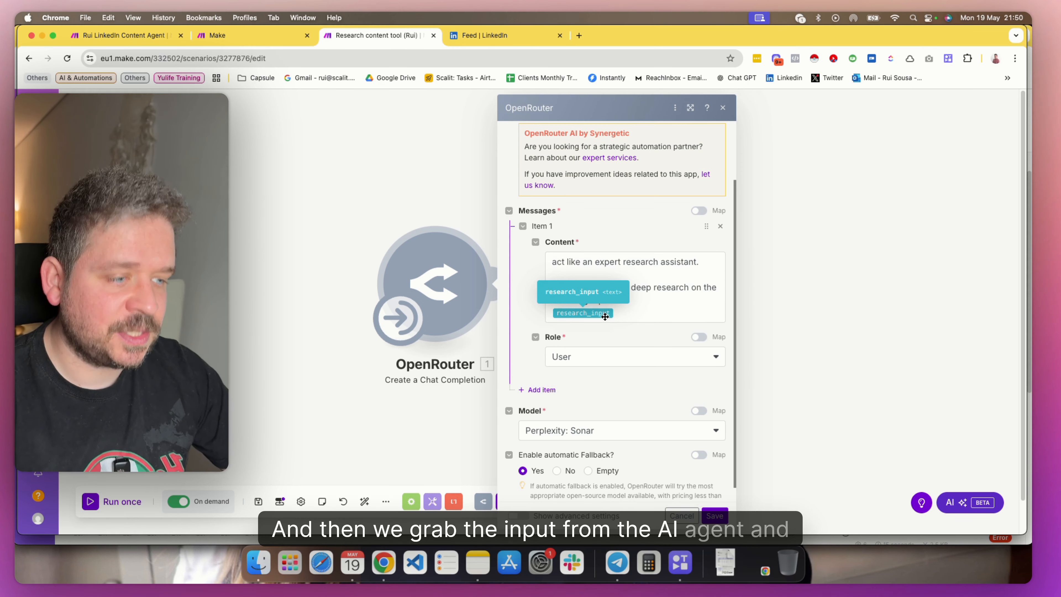
pyautogui.scroll(-1, 564, 395)
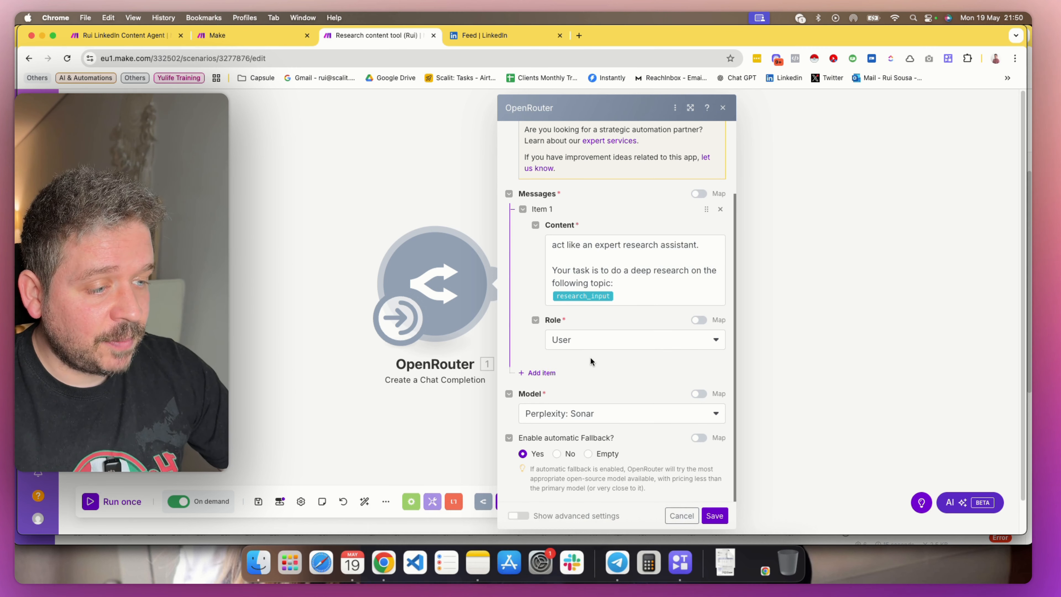
pyautogui.click(453, 422)
pyautogui.click(448, 267)
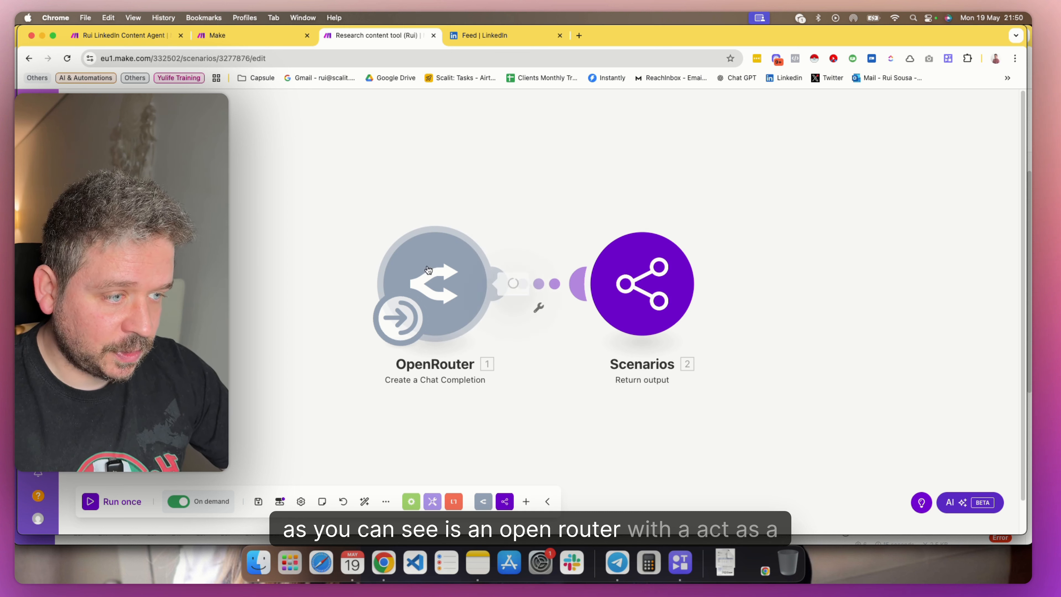
pyautogui.click(806, 308)
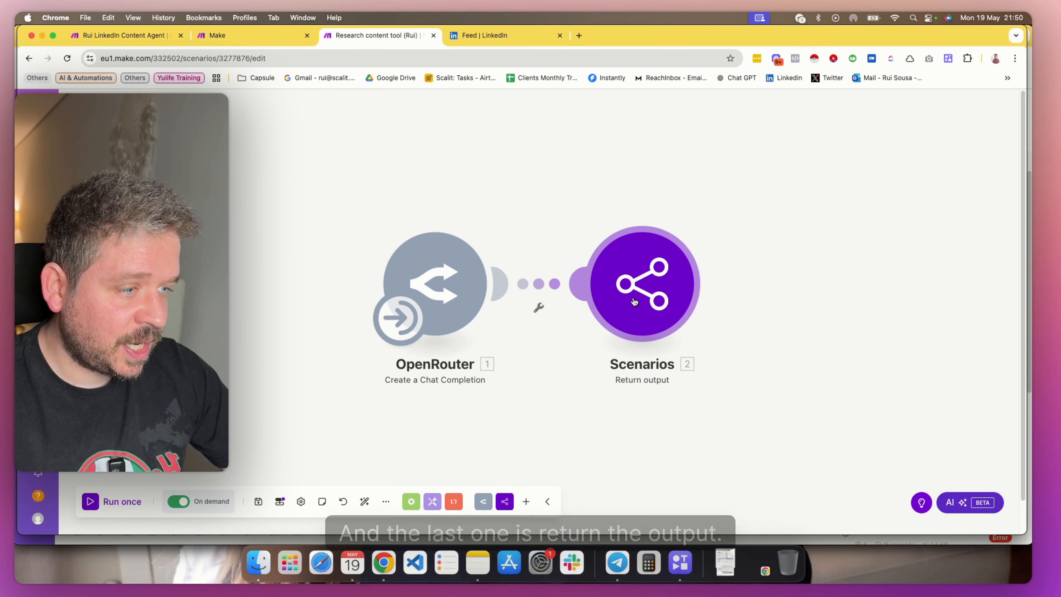
# Check the Research_output mapping in the Return output module against the OpenRouter module and close both
pyautogui.click(650, 308)
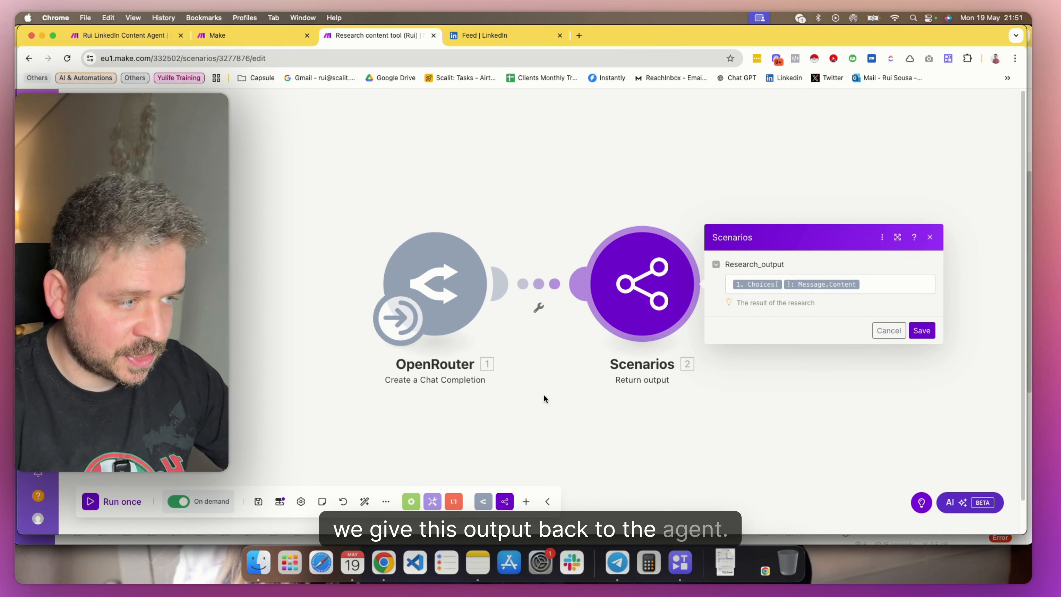
pyautogui.click(451, 318)
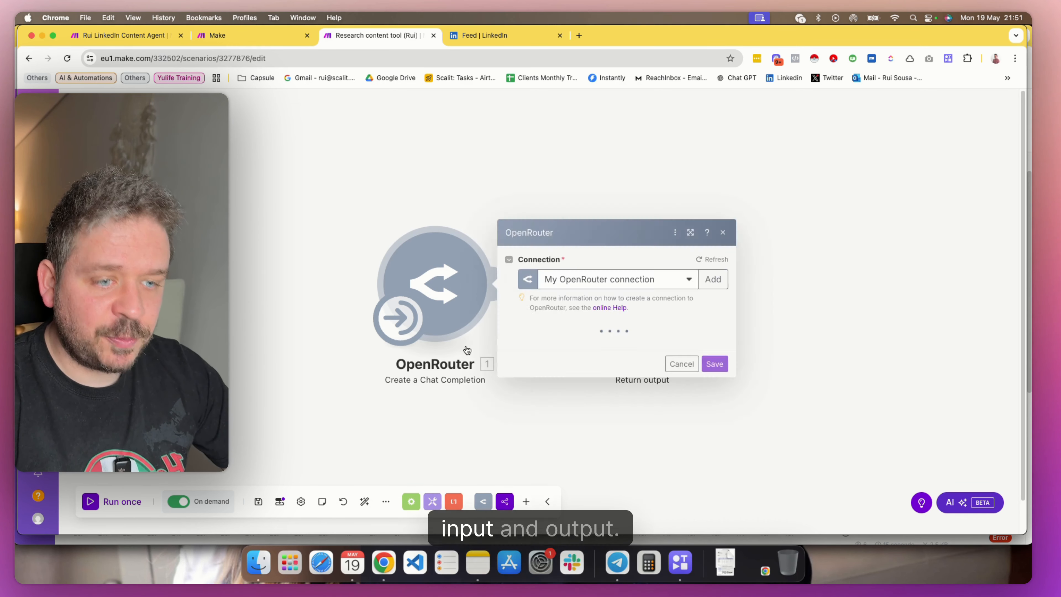
pyautogui.click(330, 400)
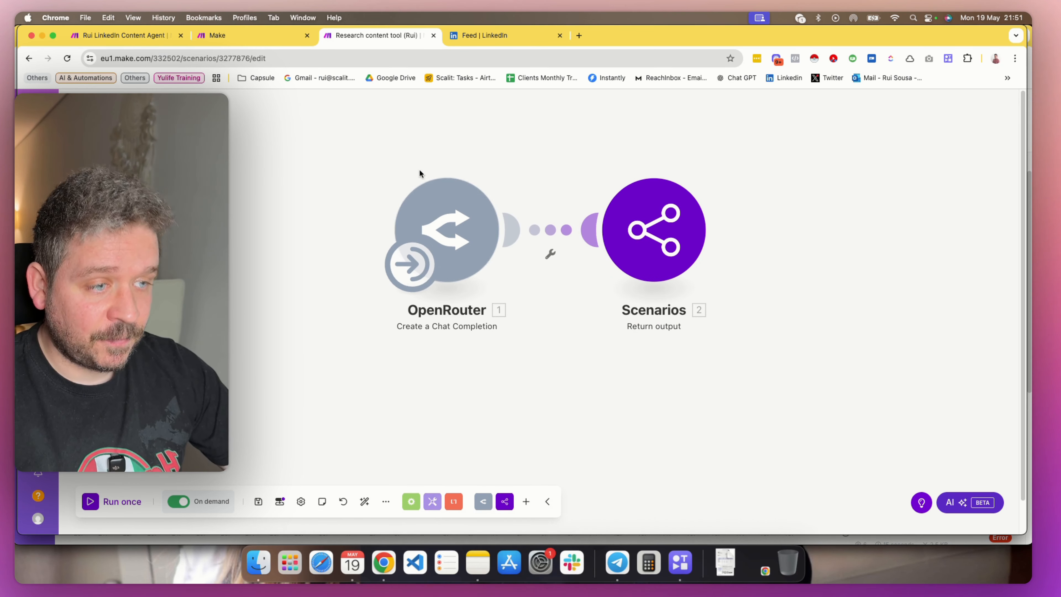
# Review the scenario's research_input definition, make the Research_output output required and save the scenario inputs and outputs
pyautogui.click(279, 500)
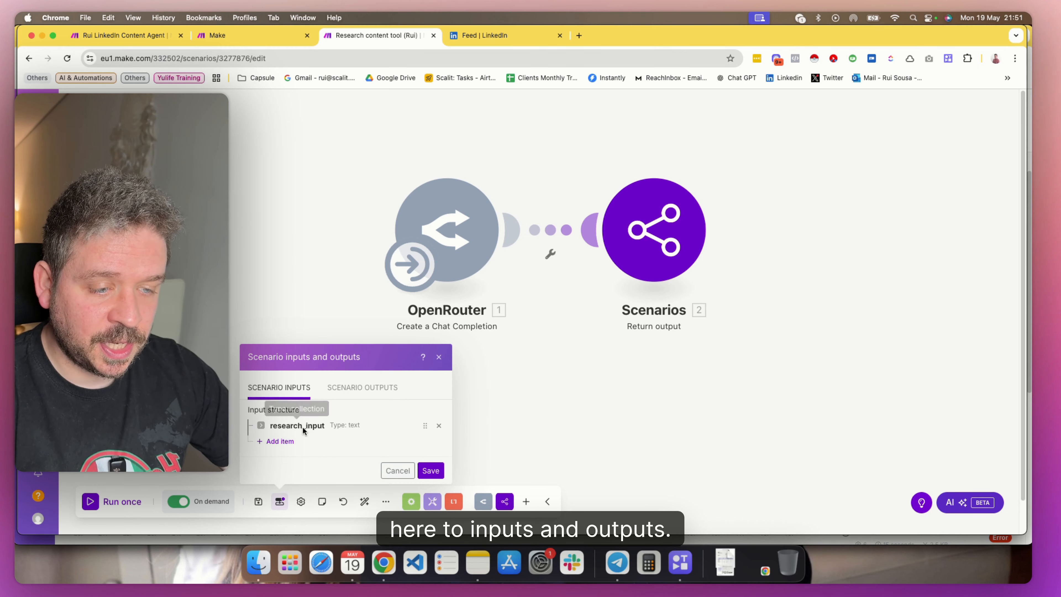
pyautogui.click(319, 428)
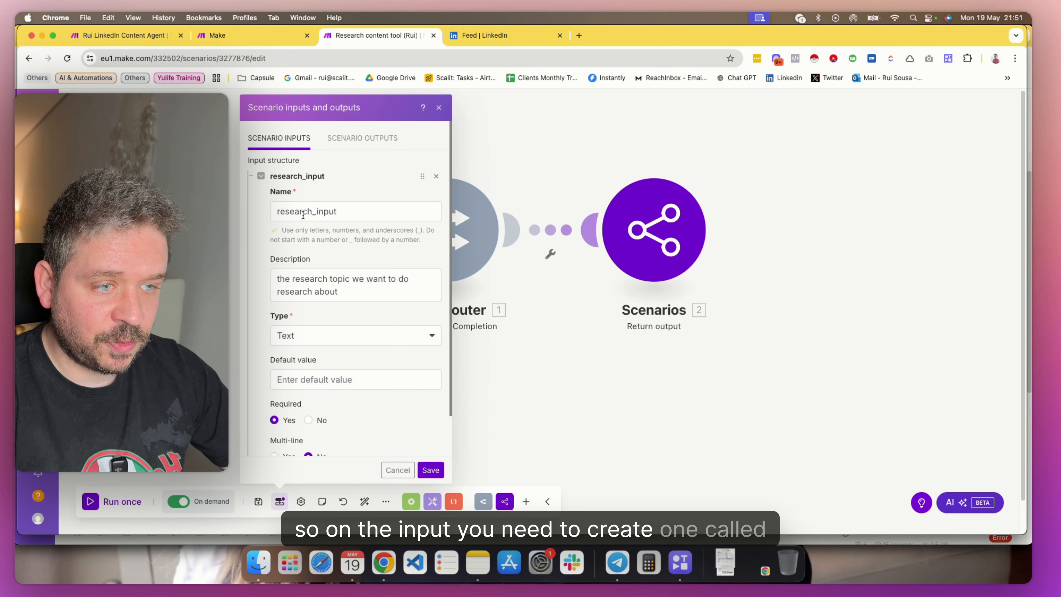
pyautogui.scroll(-2, 371, 315)
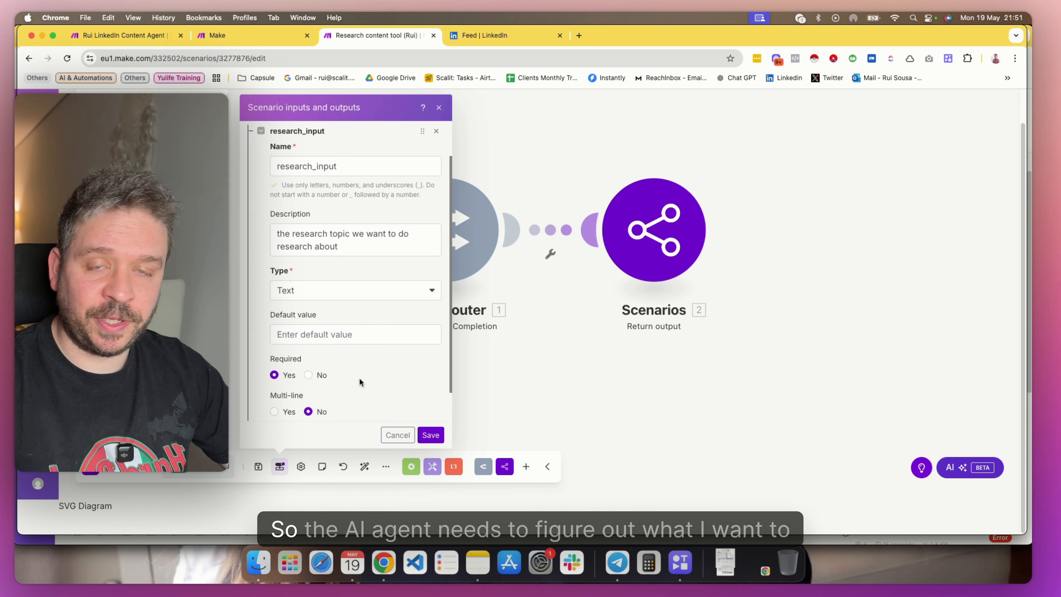
pyautogui.scroll(2, 359, 367)
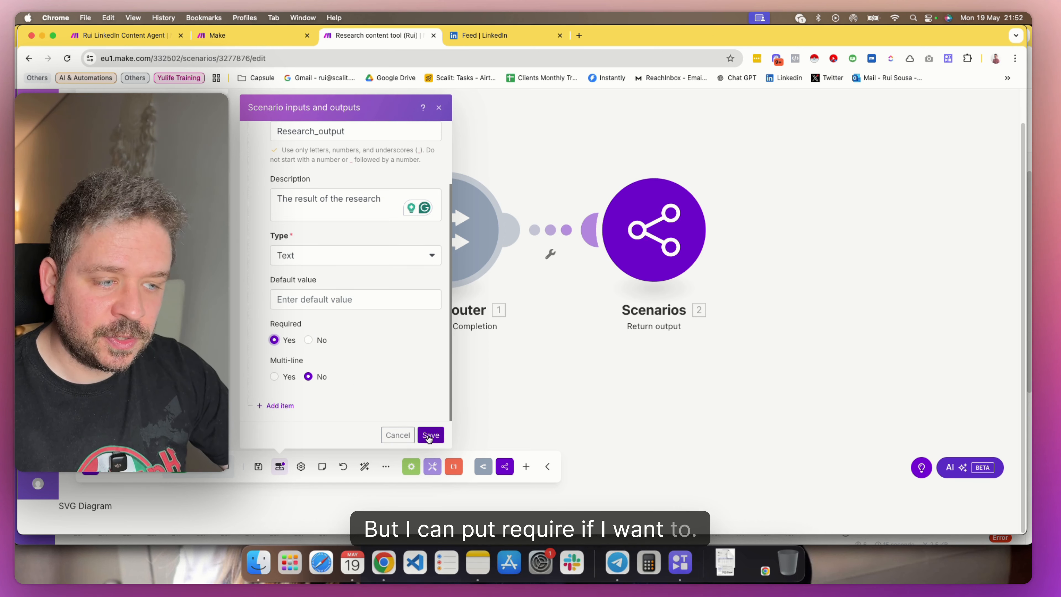
pyautogui.click(428, 434)
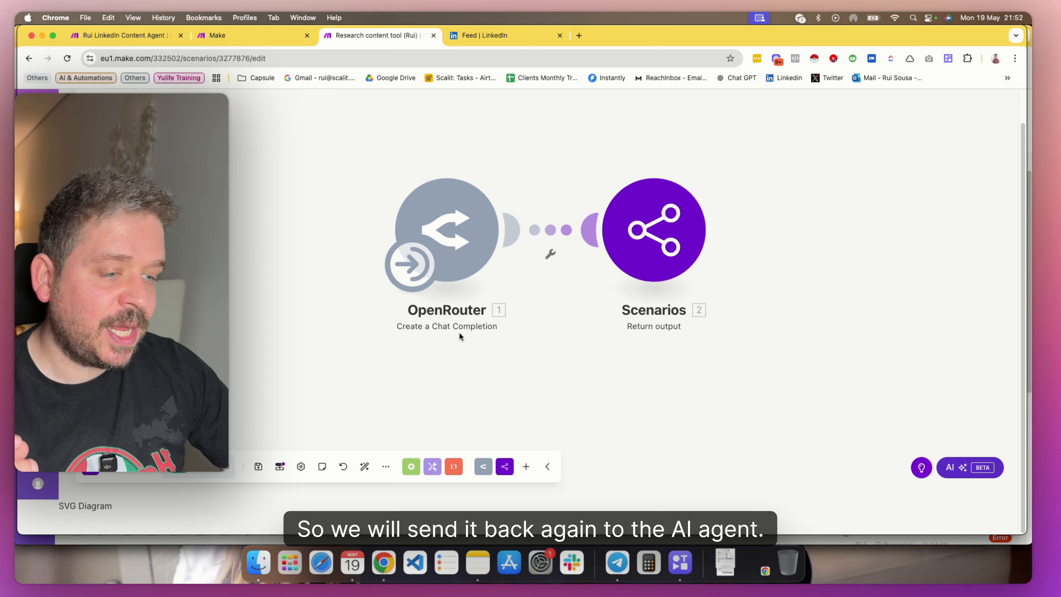
pyautogui.click(279, 467)
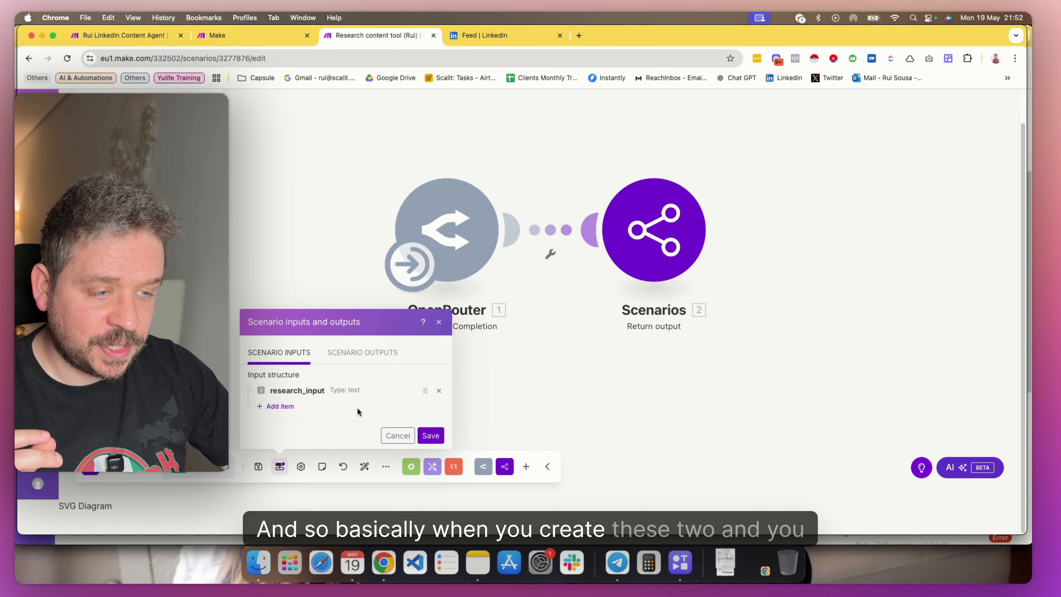
pyautogui.click(432, 436)
# Insert an extra research_input variable into the OpenRouter message content, remove the duplicate and save the module
pyautogui.click(459, 271)
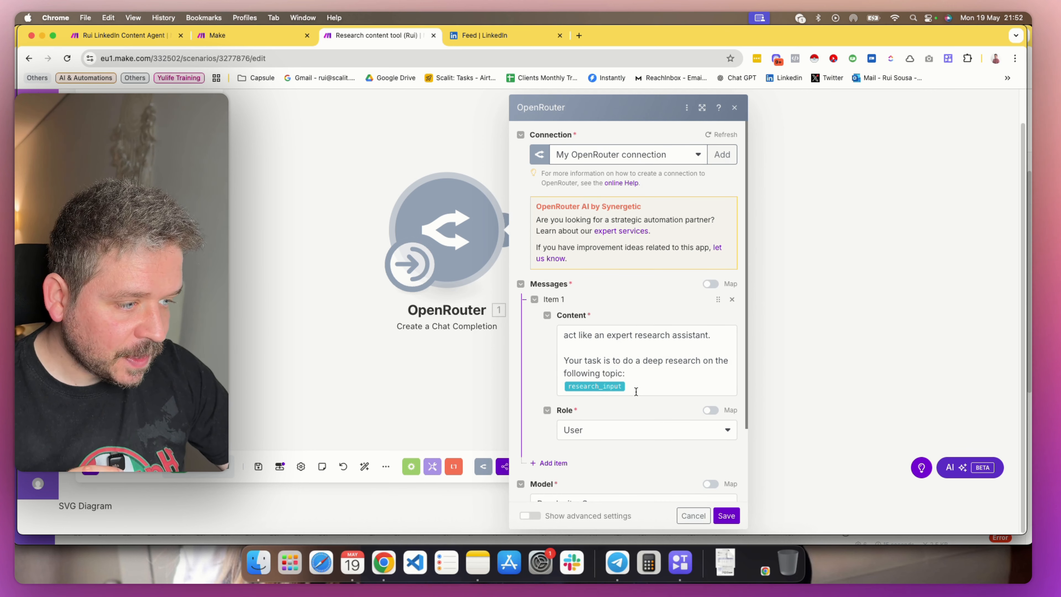
pyautogui.click(636, 391)
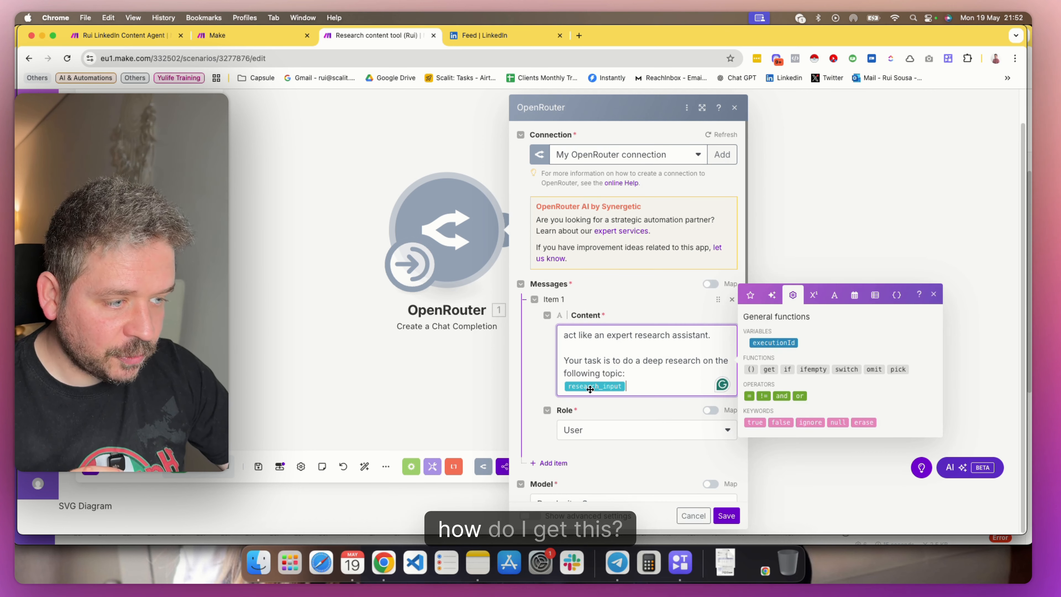
pyautogui.click(898, 296)
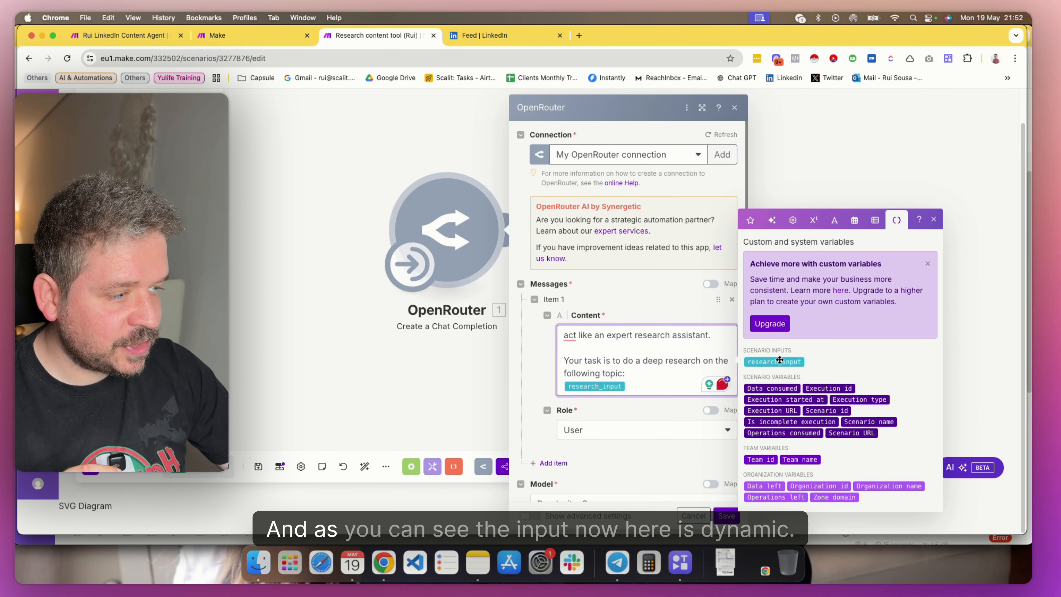
pyautogui.moveTo(779, 362); pyautogui.dragTo(677, 382)
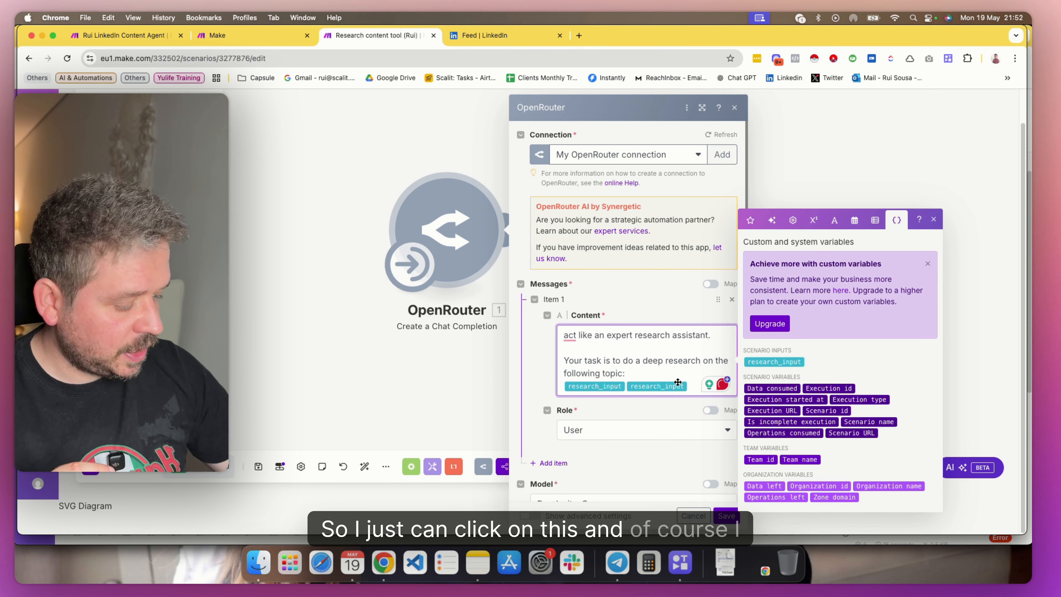
pyautogui.press('BackSpace')
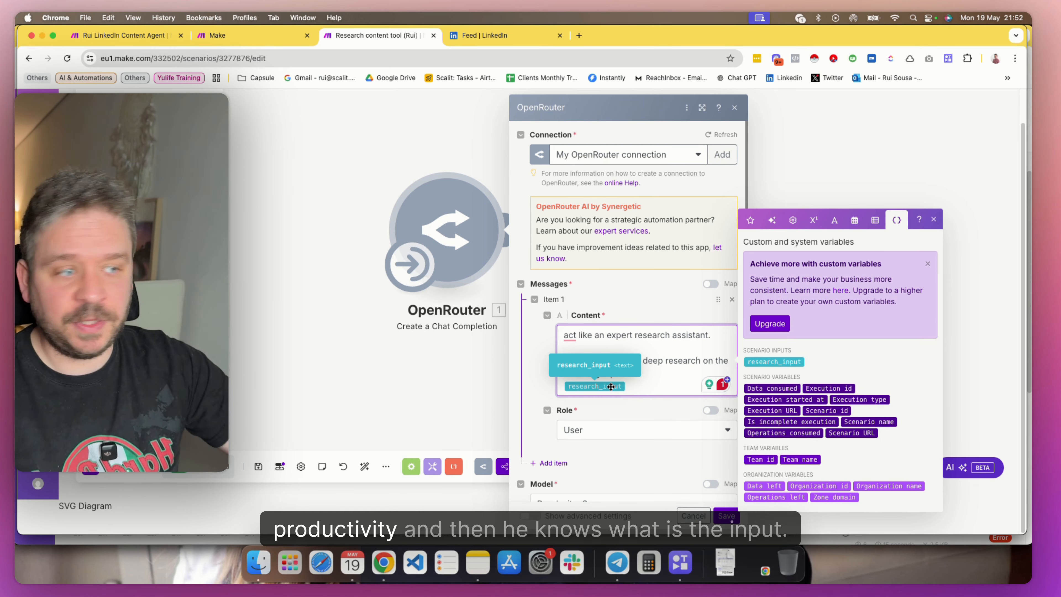
pyautogui.click(727, 517)
# Check that Research_output uses the OpenRouter Choices Message Content value, and save the Return output module and the scenario
pyautogui.click(625, 240)
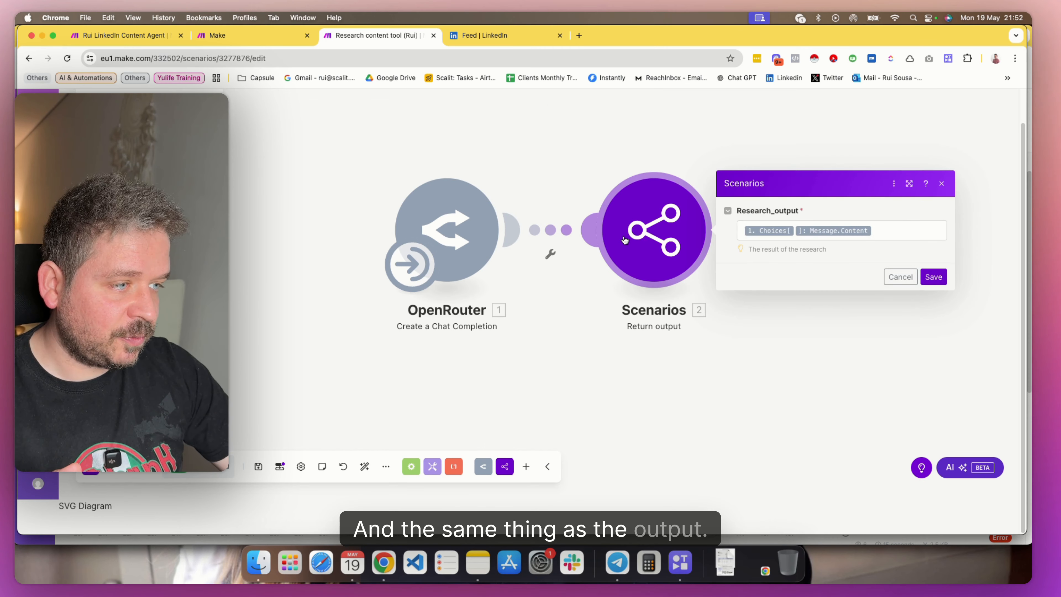
pyautogui.moveTo(752, 208); pyautogui.dragTo(848, 214)
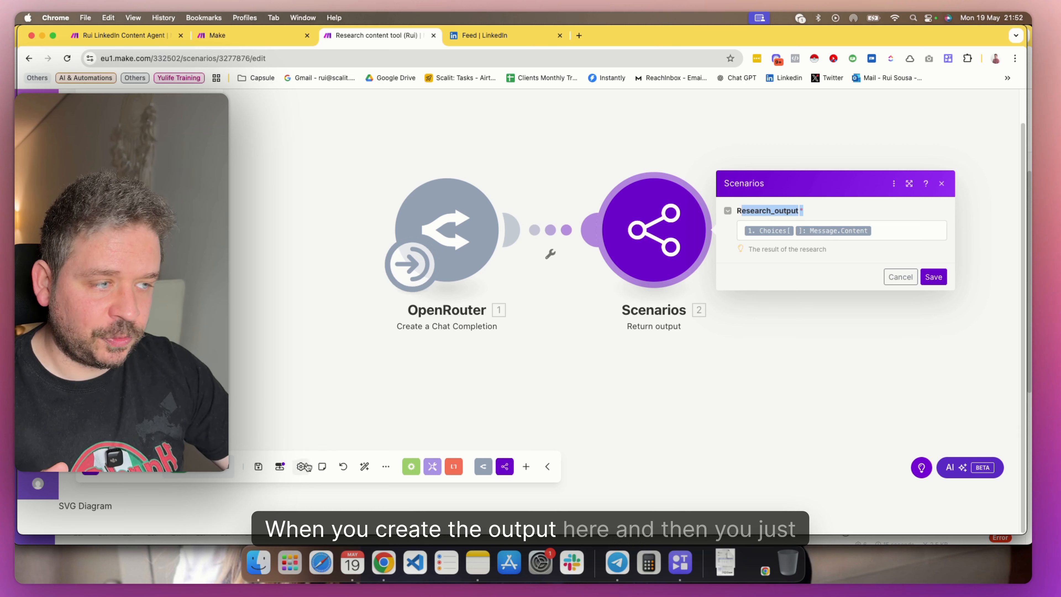
pyautogui.click(901, 225)
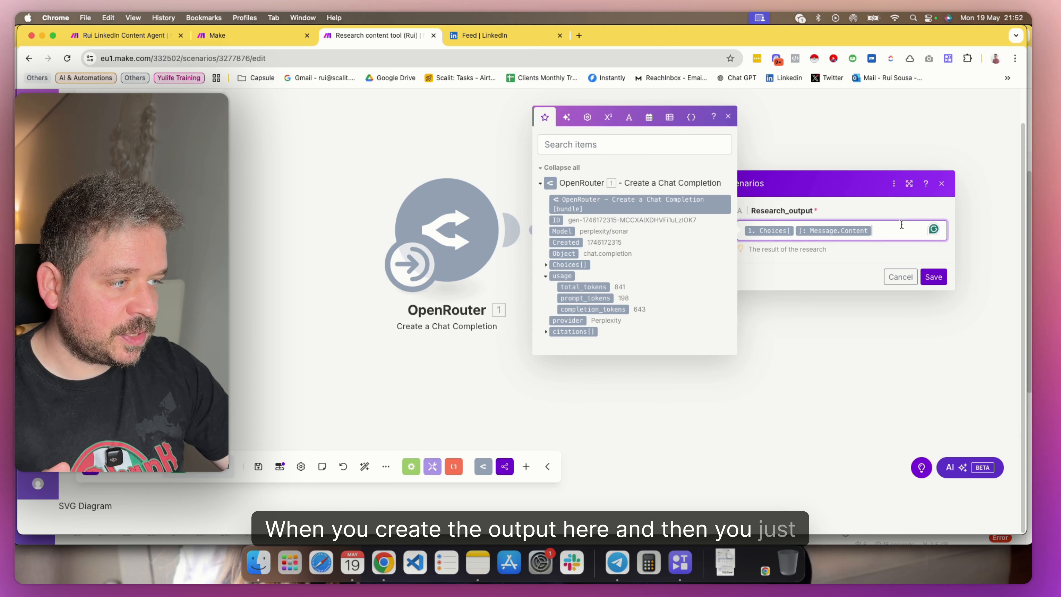
pyautogui.click(545, 265)
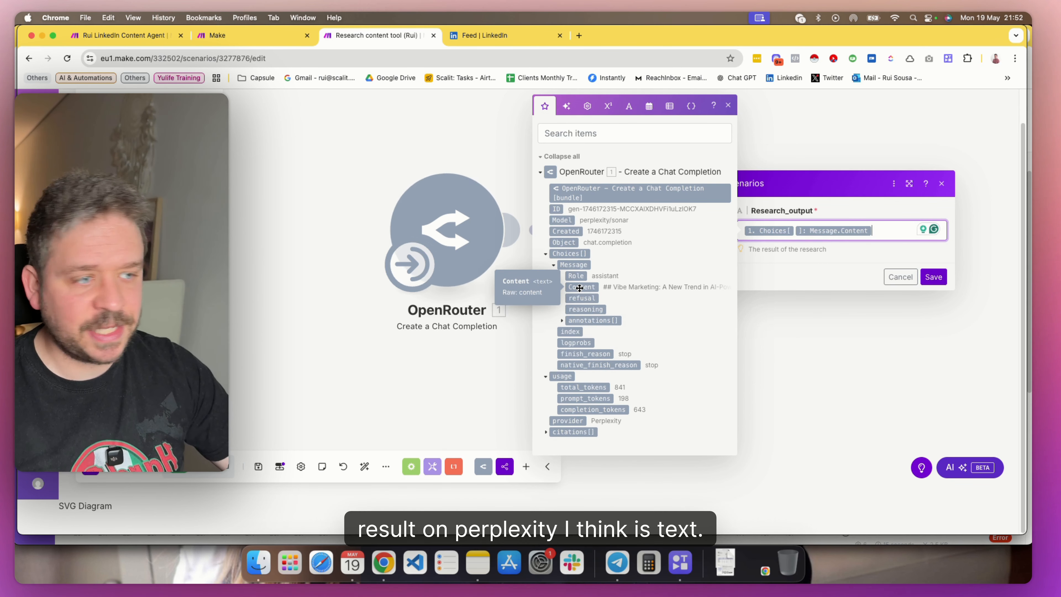
pyautogui.click(933, 277)
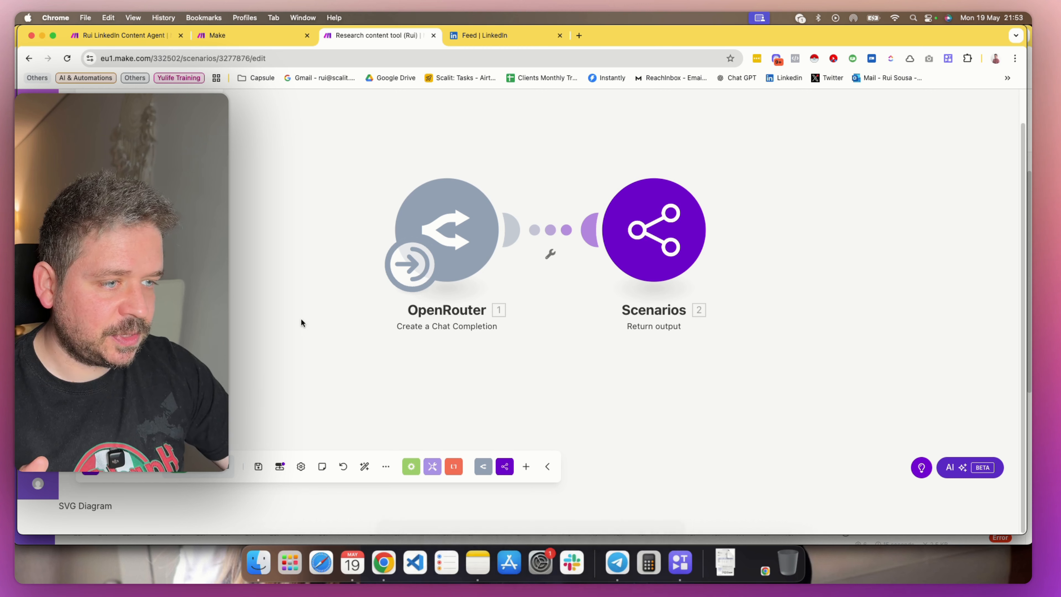
pyautogui.click(259, 468)
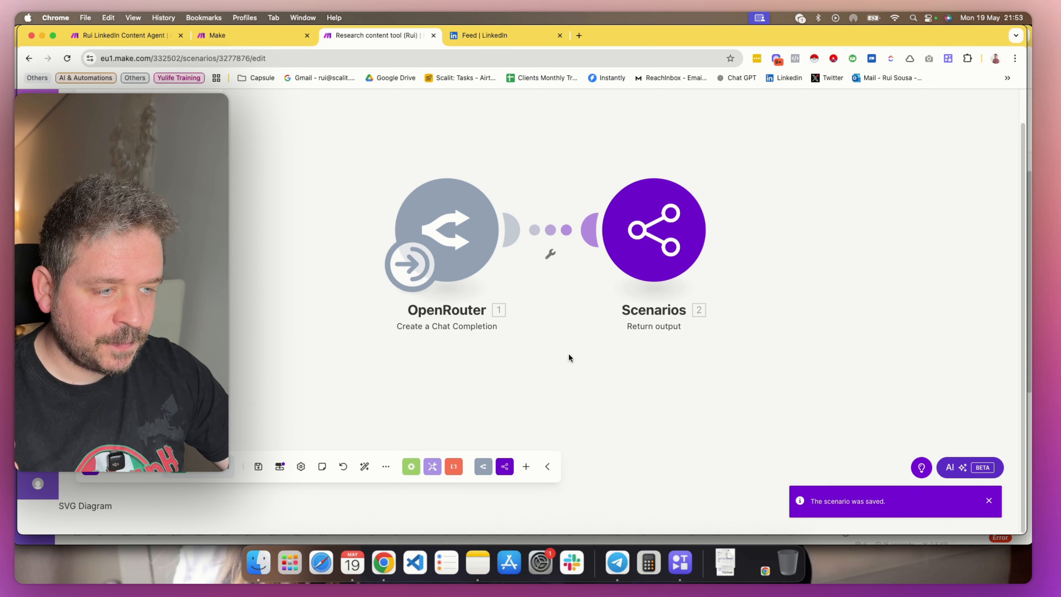
# Set the scenario's schedule to run at regular intervals of 15 minutes
pyautogui.click(410, 268)
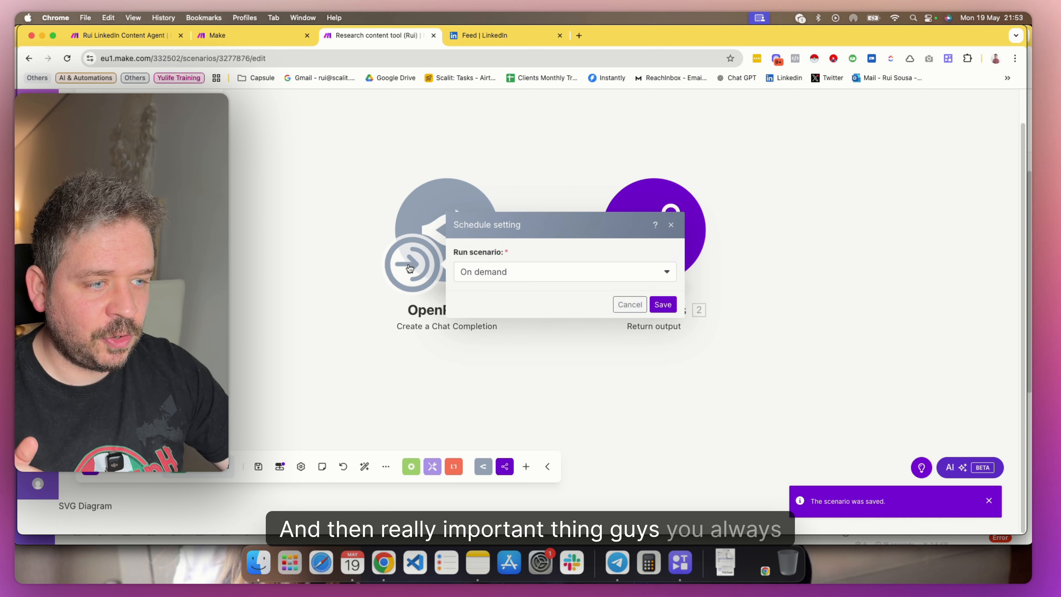
pyautogui.click(483, 281)
pyautogui.click(503, 293)
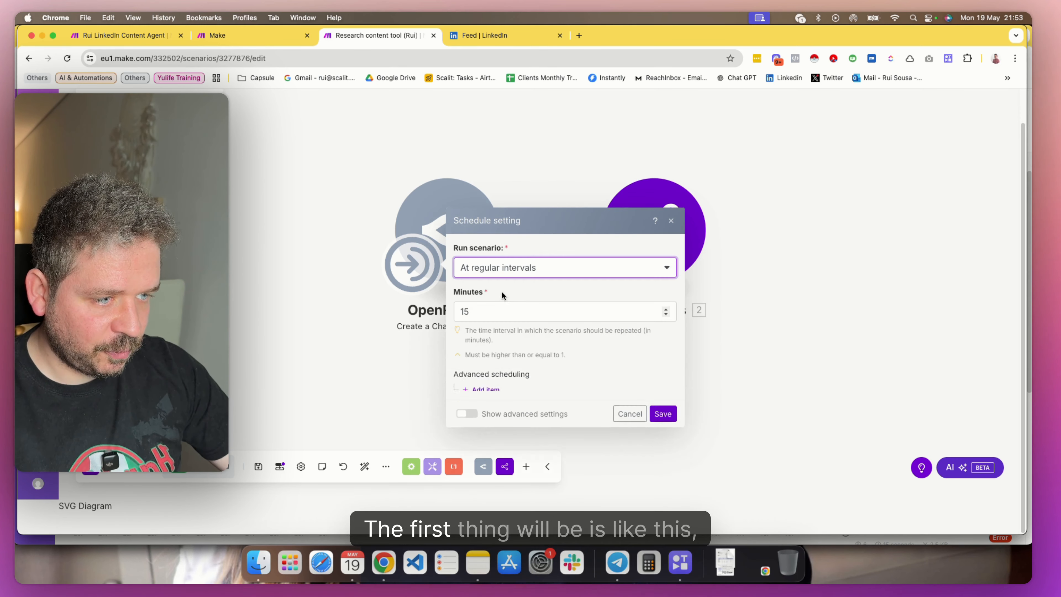
pyautogui.click(634, 374)
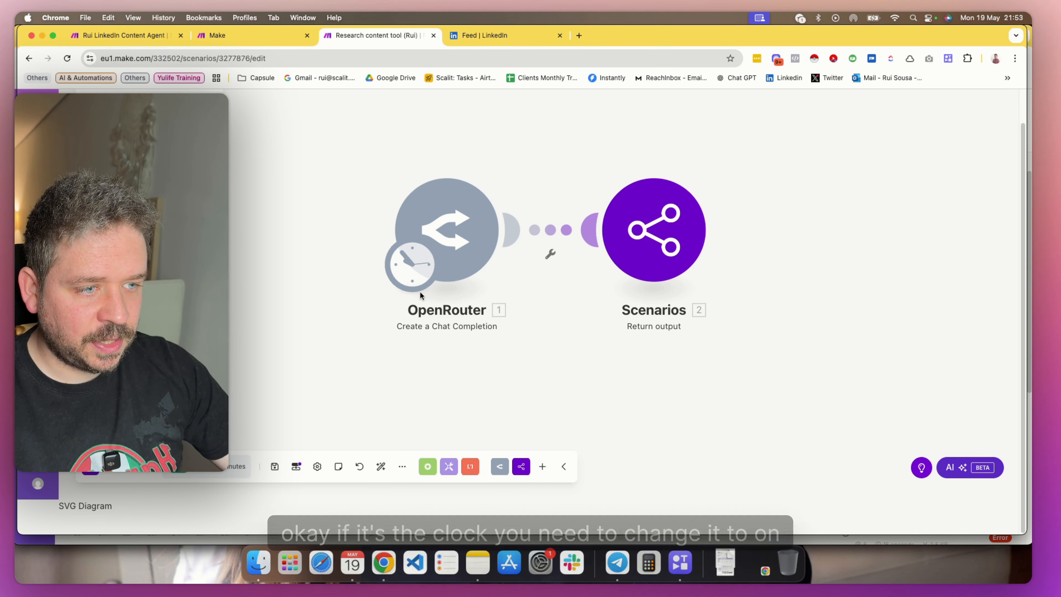
# Set the scenario's schedule to run on demand and save the scenario
pyautogui.click(416, 270)
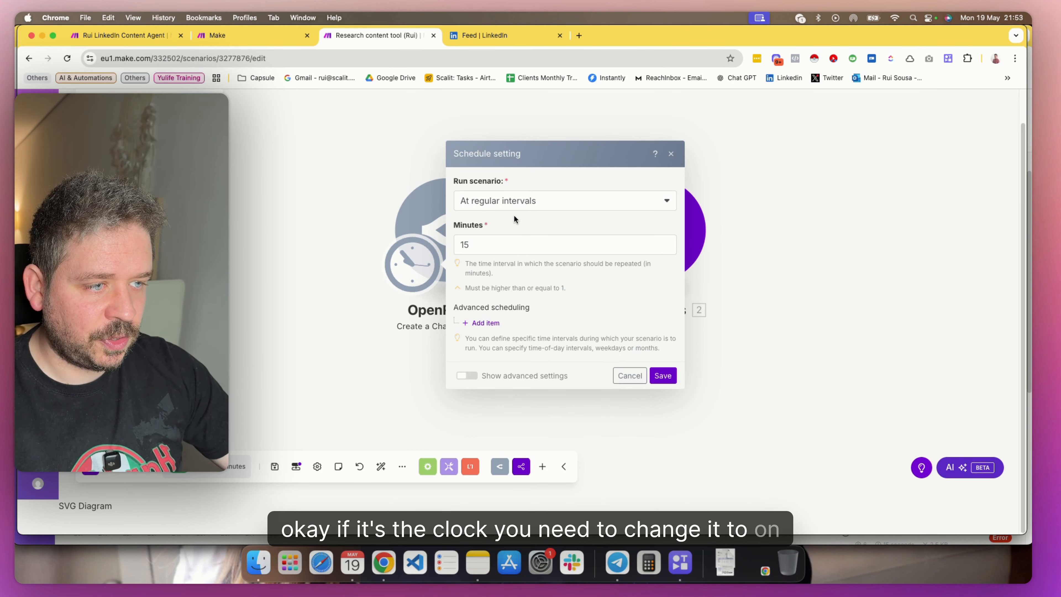
pyautogui.click(514, 203)
pyautogui.click(507, 331)
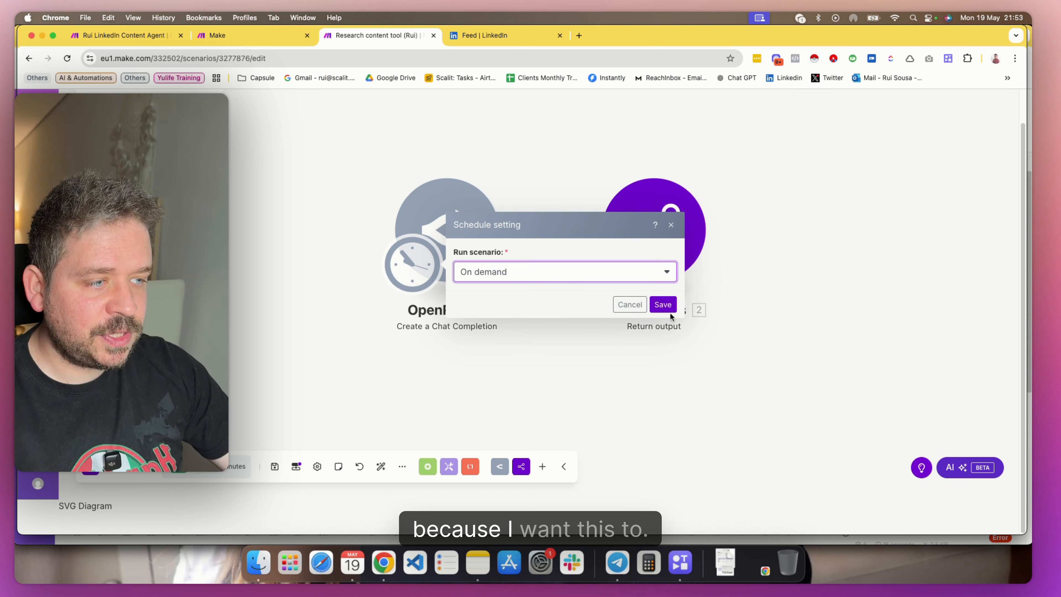
pyautogui.click(665, 304)
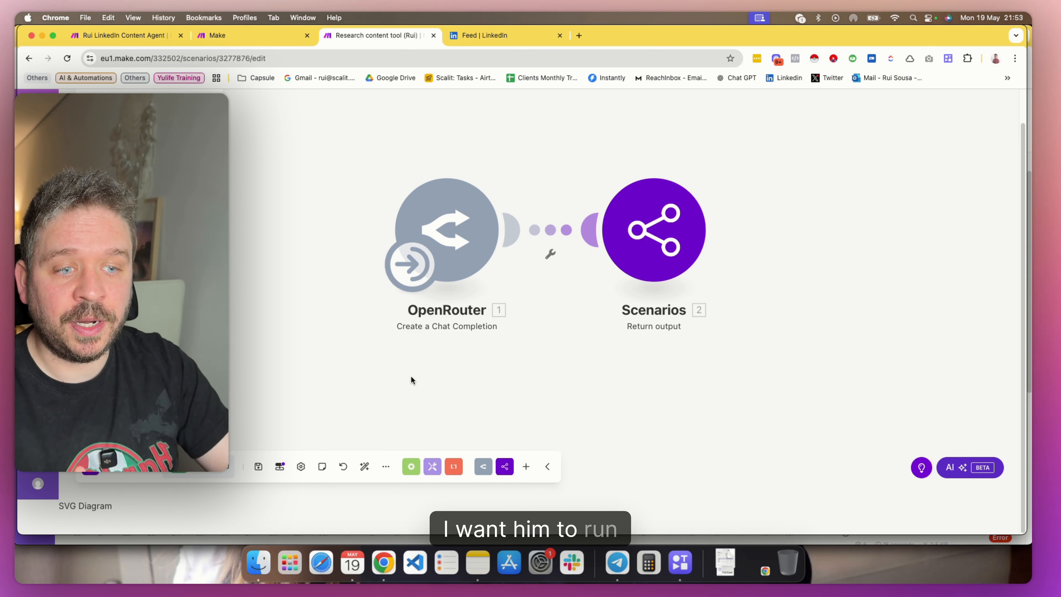
pyautogui.click(258, 467)
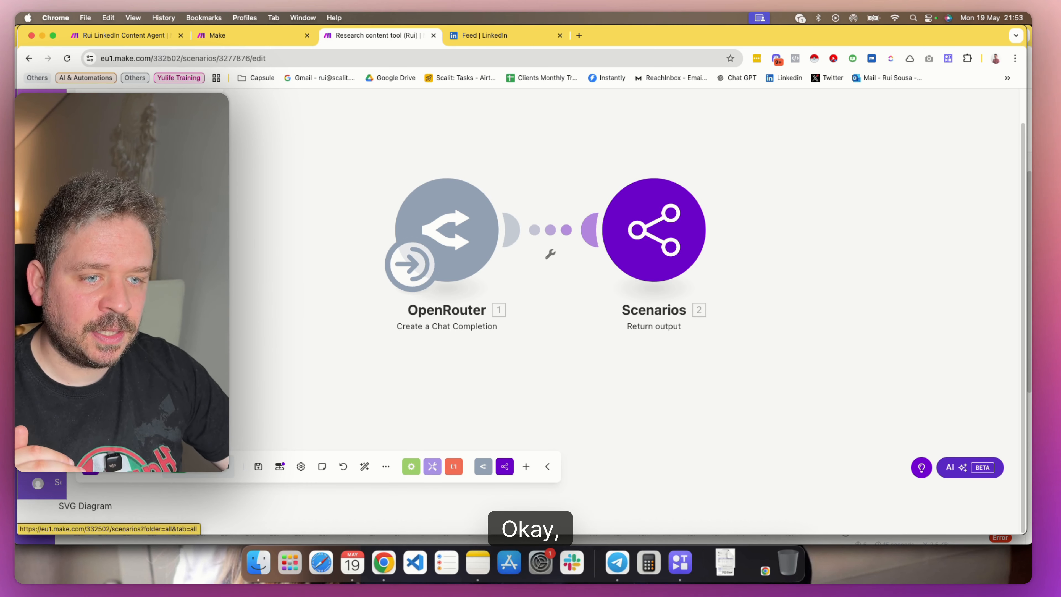
# Open the Rui Linkedin Post Creator scenario from the Skool Examples folder in the scenario editor
pyautogui.click(79, 110)
pyautogui.click(478, 562)
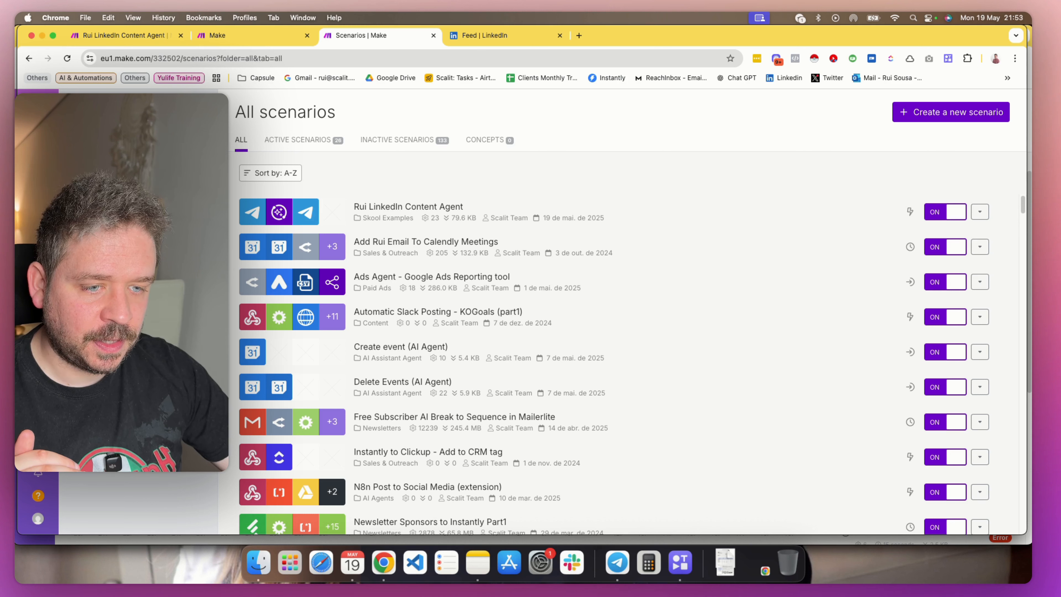
pyautogui.click(388, 218)
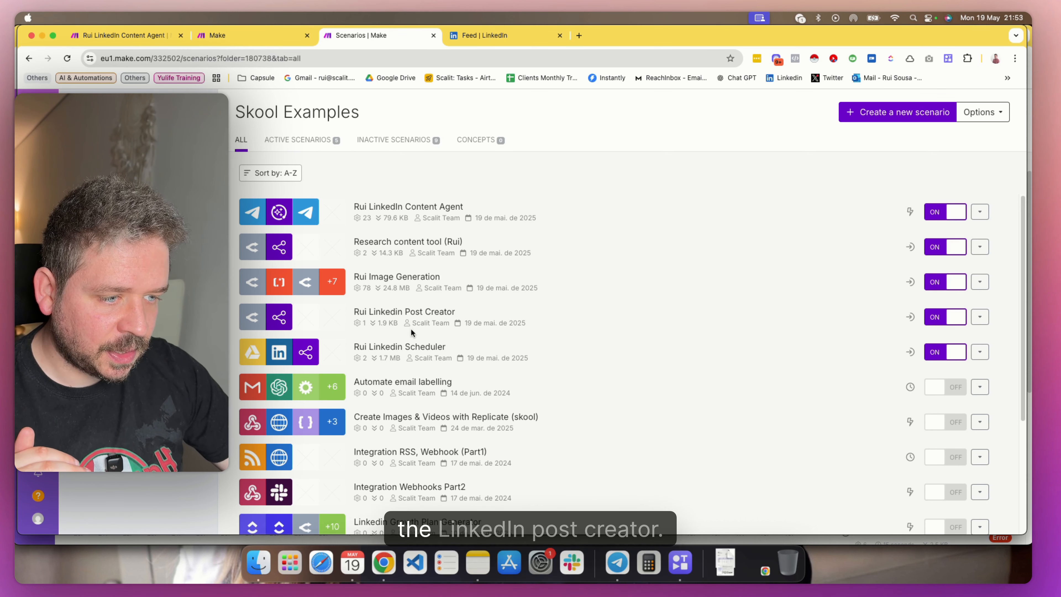
pyautogui.click(397, 320)
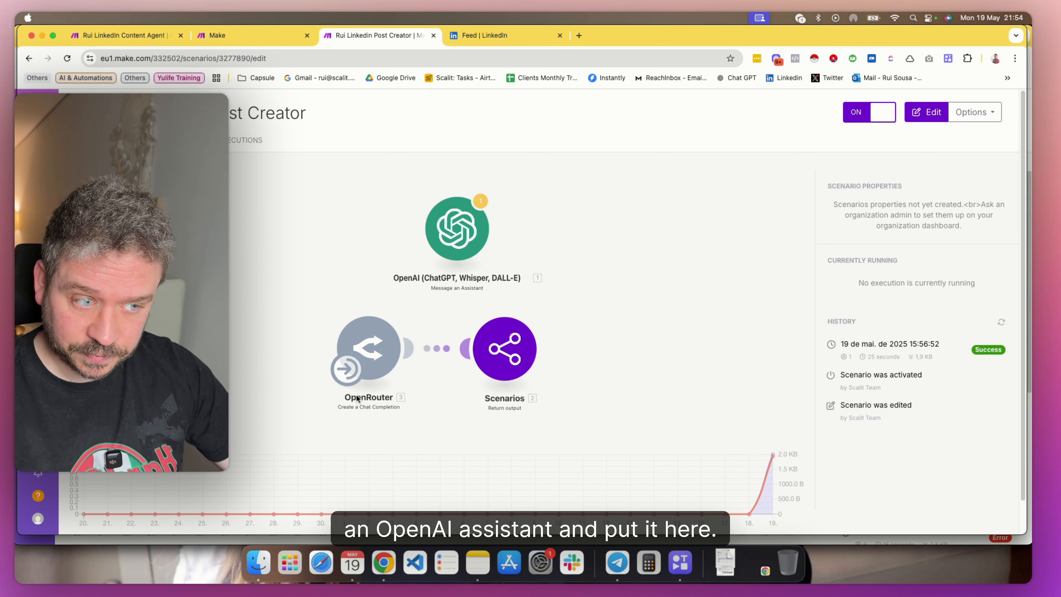
pyautogui.click(466, 418)
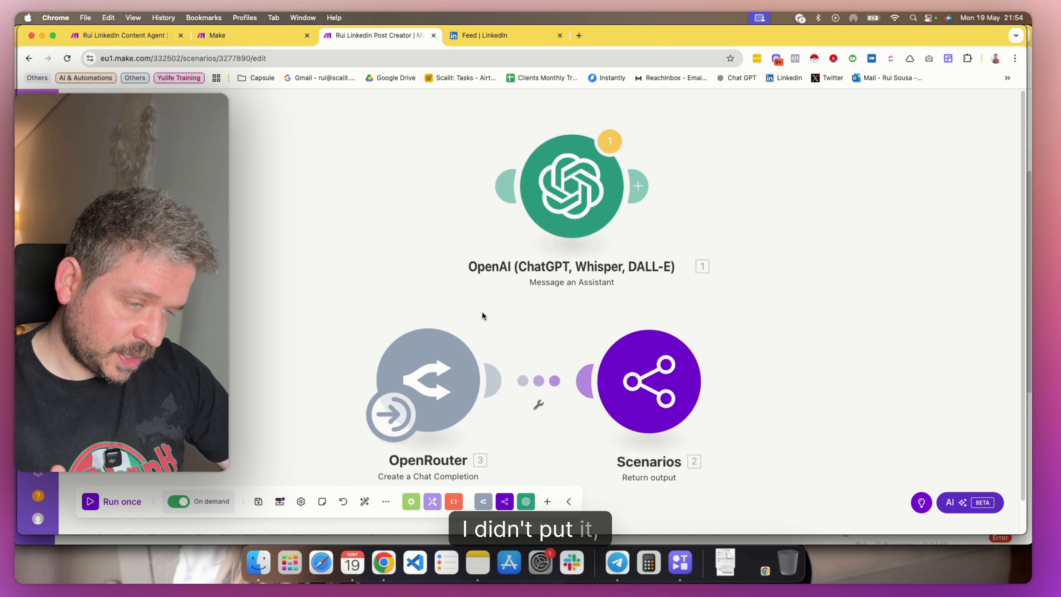
# Review the LinkedIn post rules, closing text and prompt variable in the OpenRouter module's message content
pyautogui.moveTo(482, 315); pyautogui.dragTo(410, 201)
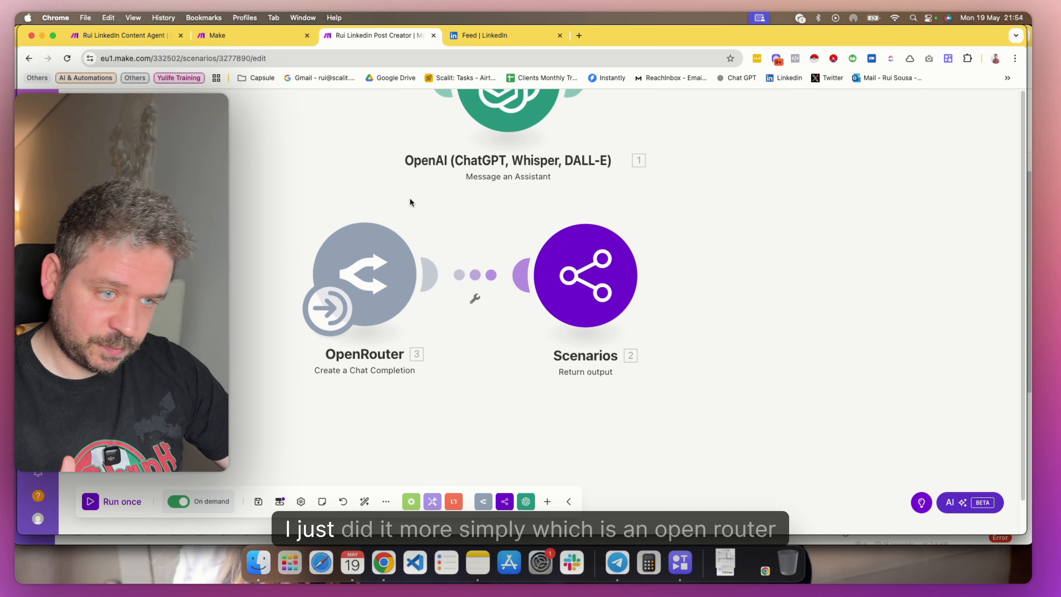
pyautogui.click(374, 269)
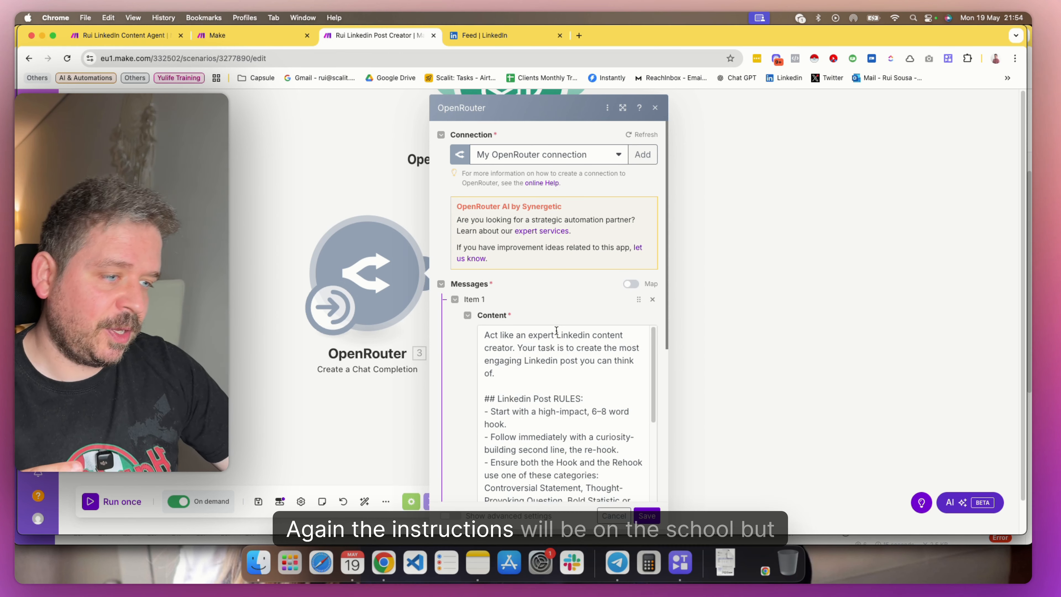
pyautogui.scroll(-2, 534, 339)
pyautogui.scroll(2, 539, 343)
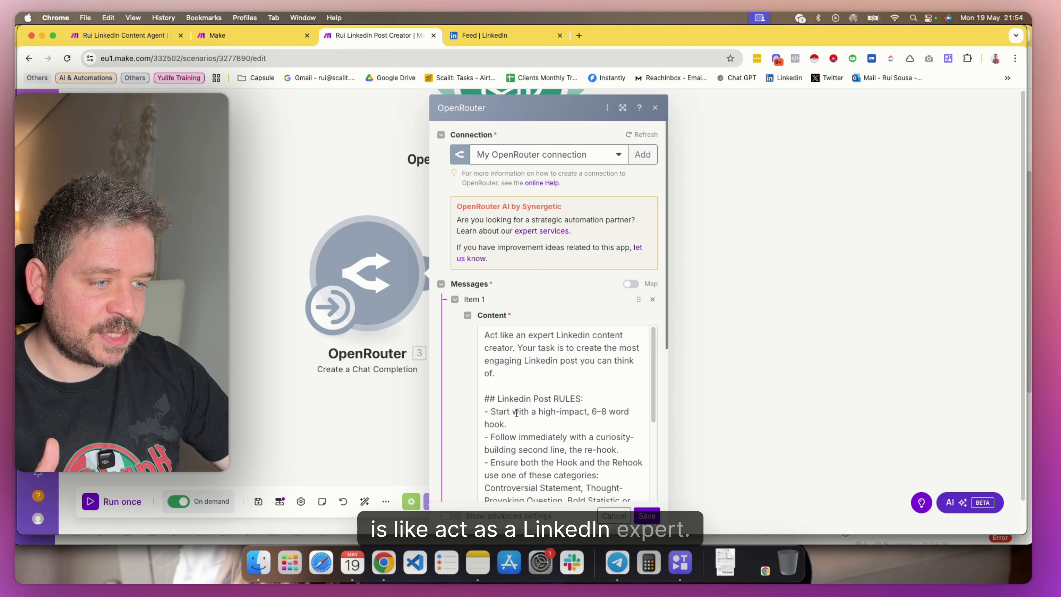
pyautogui.scroll(-4, 517, 413)
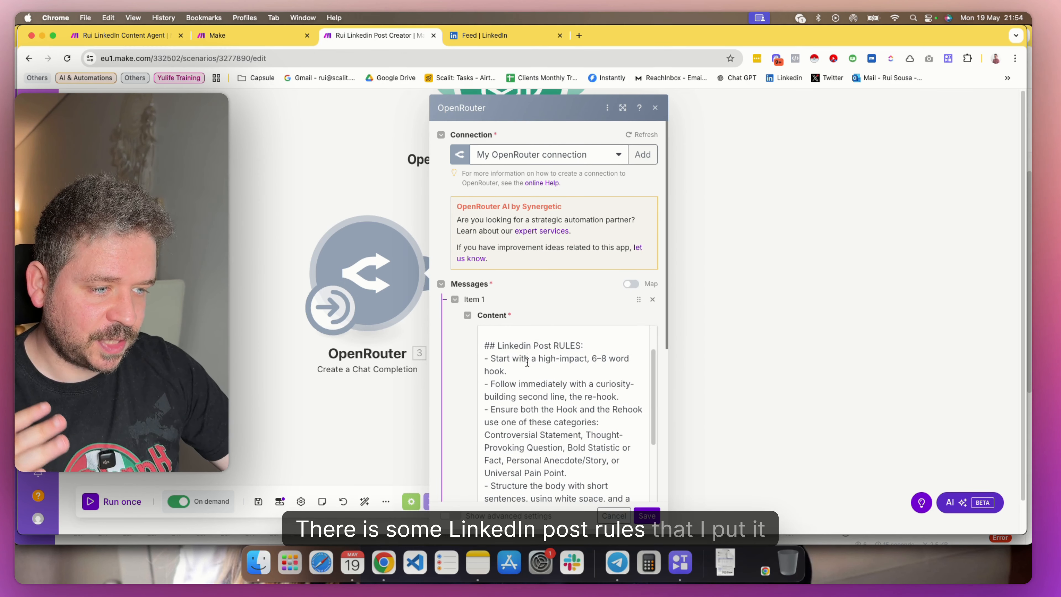
pyautogui.moveTo(528, 363); pyautogui.dragTo(543, 397)
pyautogui.click(551, 403)
pyautogui.scroll(-10, 539, 405)
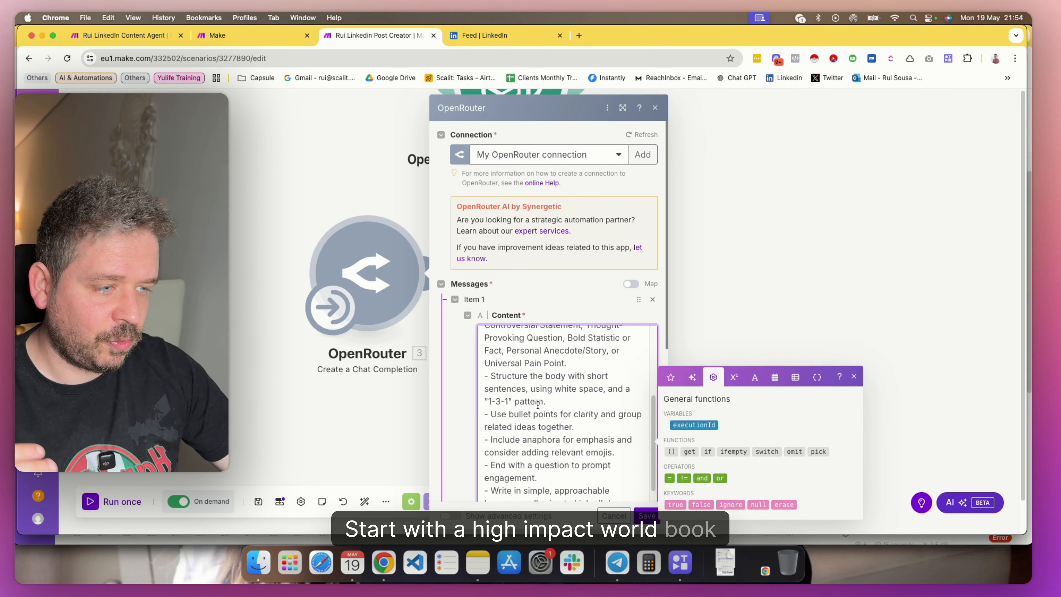
pyautogui.scroll(-2, 534, 422)
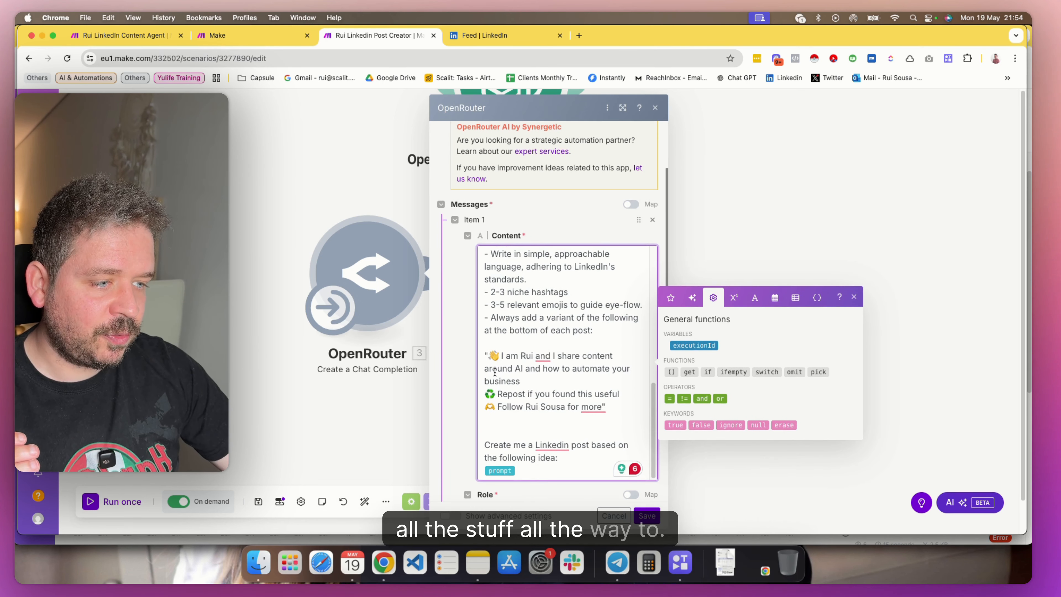
pyautogui.moveTo(501, 356)
pyautogui.mouseDown()
pyautogui.moveTo(580, 367)
pyautogui.moveTo(576, 385)
pyautogui.moveTo(615, 397)
pyautogui.mouseUp()
pyautogui.click(533, 395)
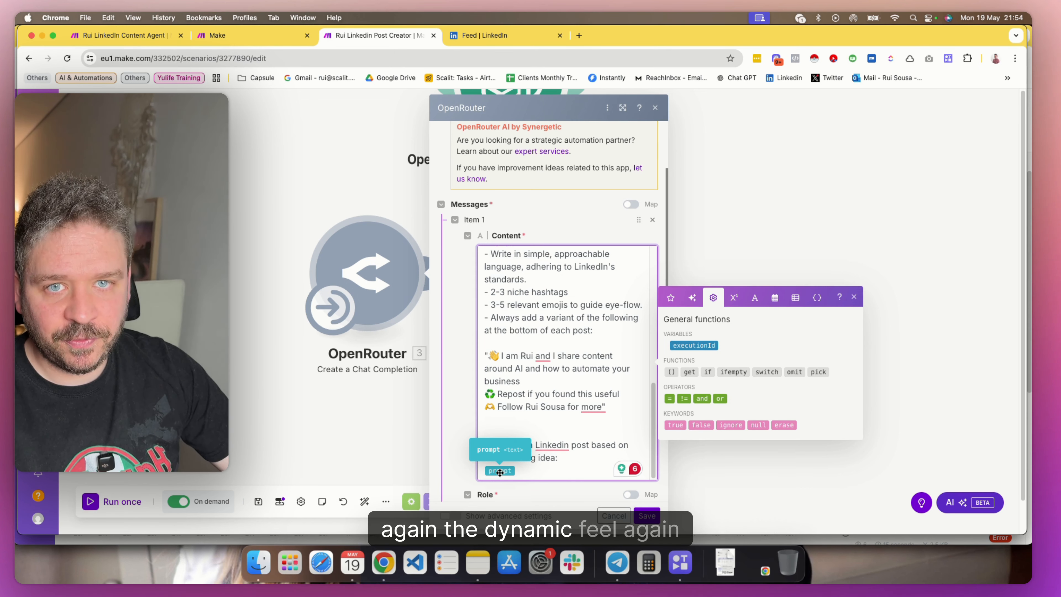
pyautogui.click(655, 109)
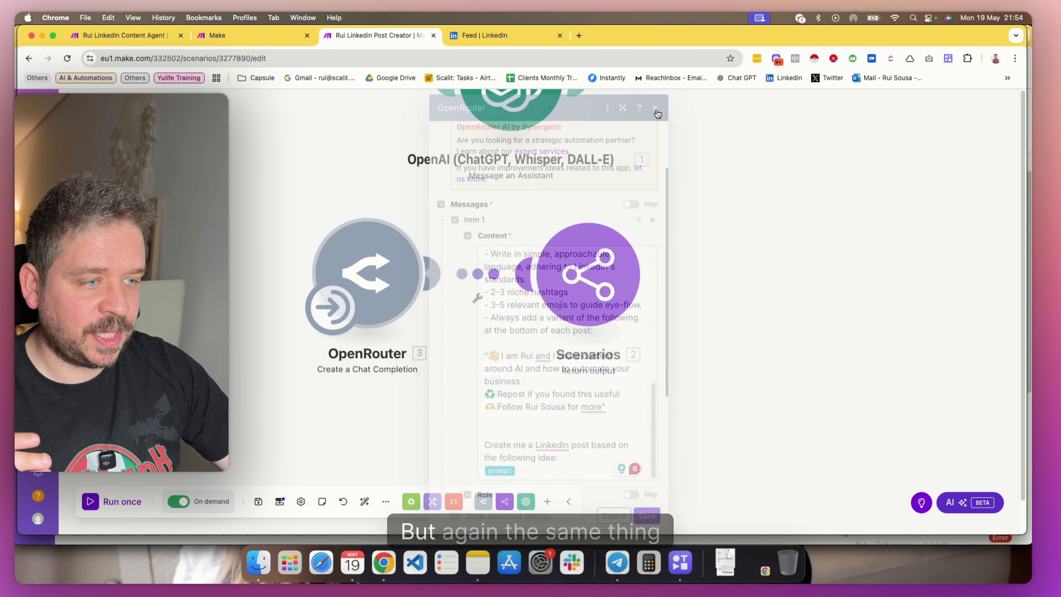
# Reopen the OpenRouter module and check its post-writing instructions down to the prompt variable, the role and the model
pyautogui.click(613, 266)
pyautogui.click(372, 333)
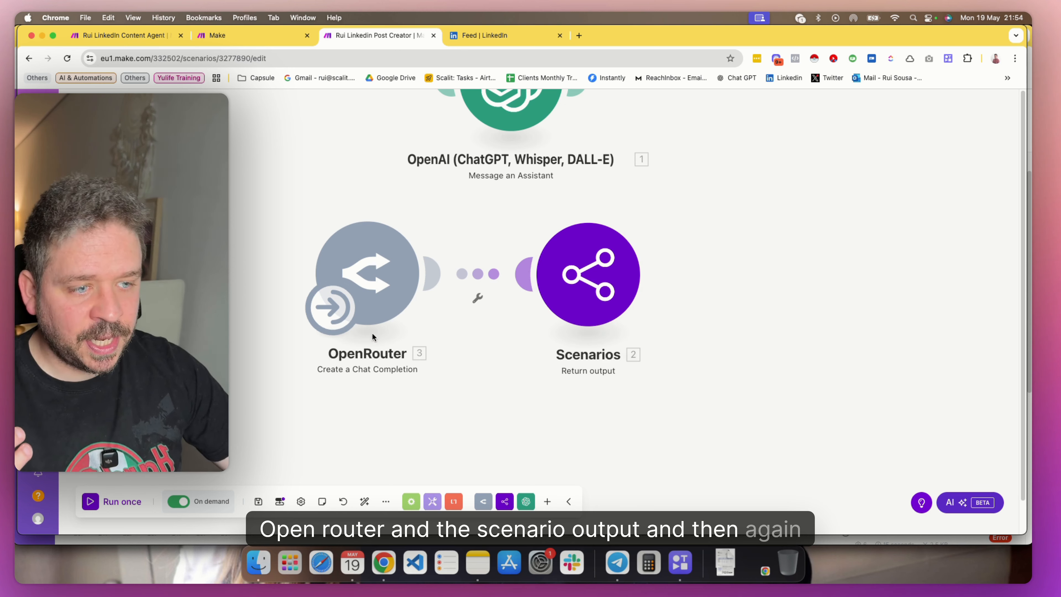
pyautogui.click(334, 309)
pyautogui.click(389, 404)
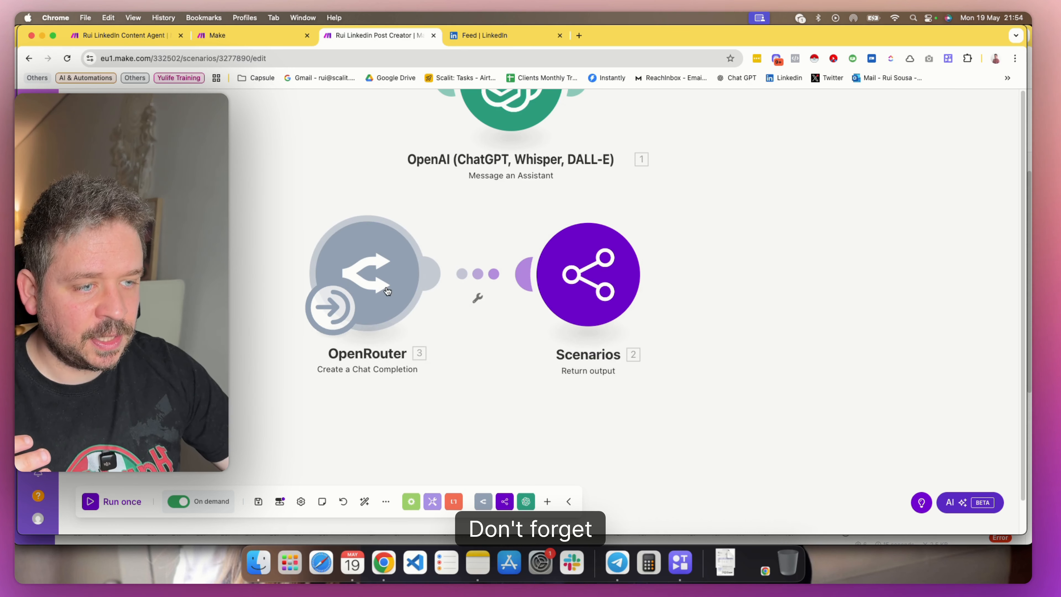
pyautogui.click(388, 291)
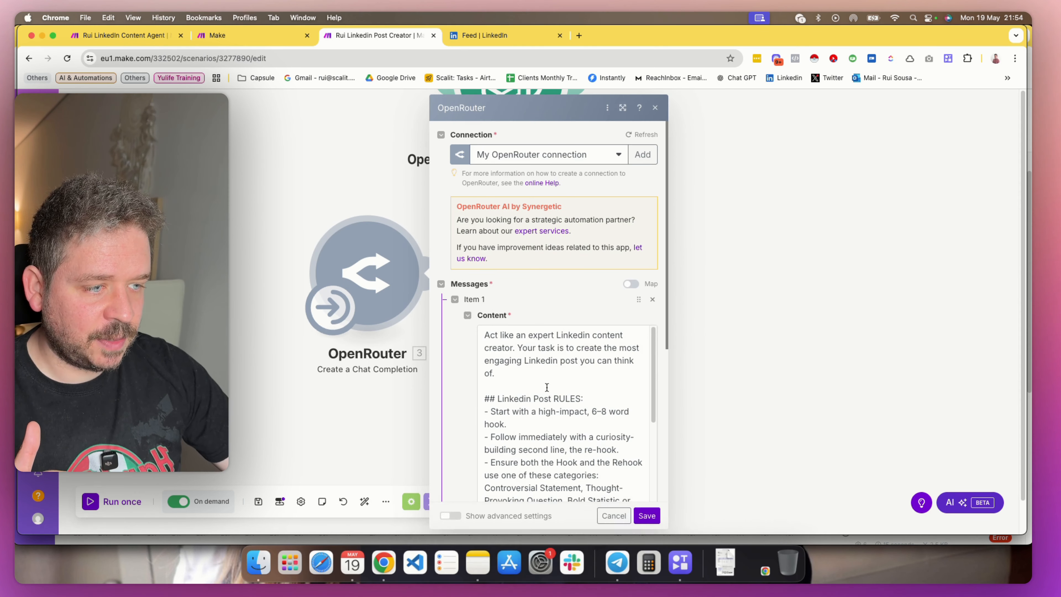
pyautogui.scroll(-4, 512, 402)
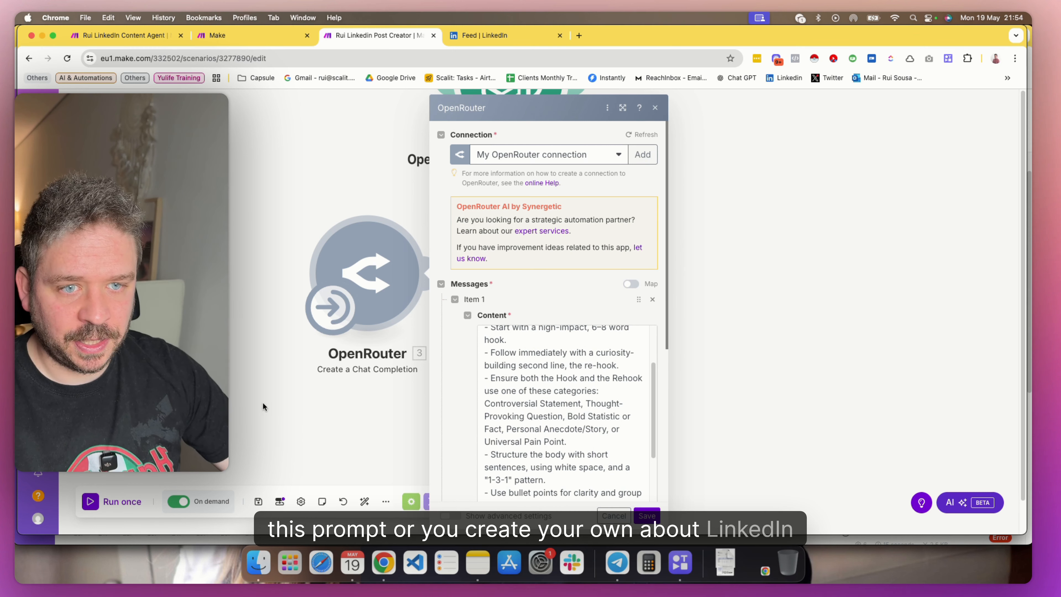
pyautogui.scroll(-5, 470, 440)
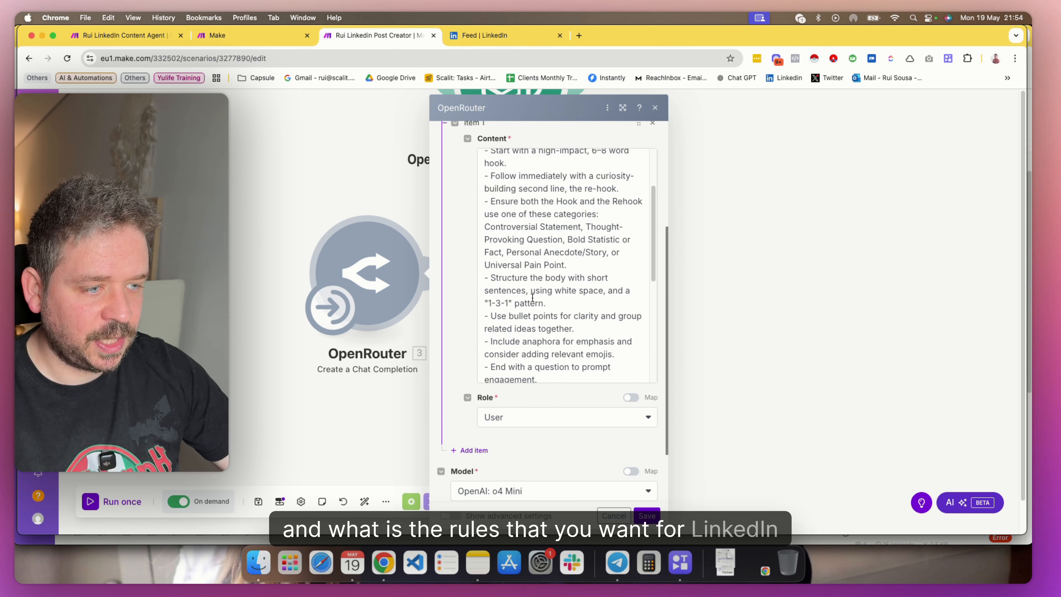
pyautogui.scroll(-6, 532, 297)
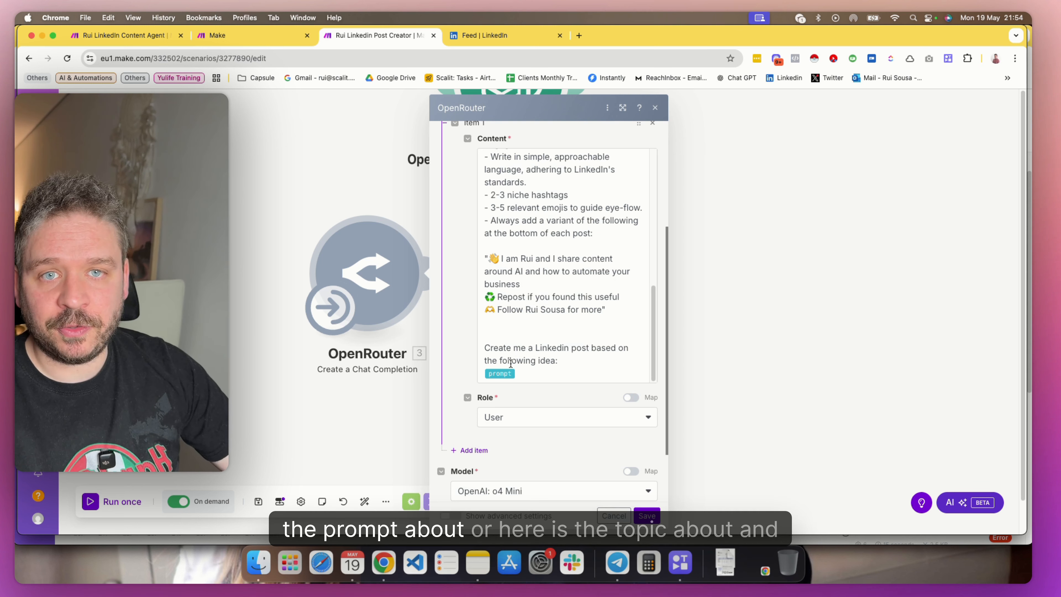
pyautogui.click(345, 430)
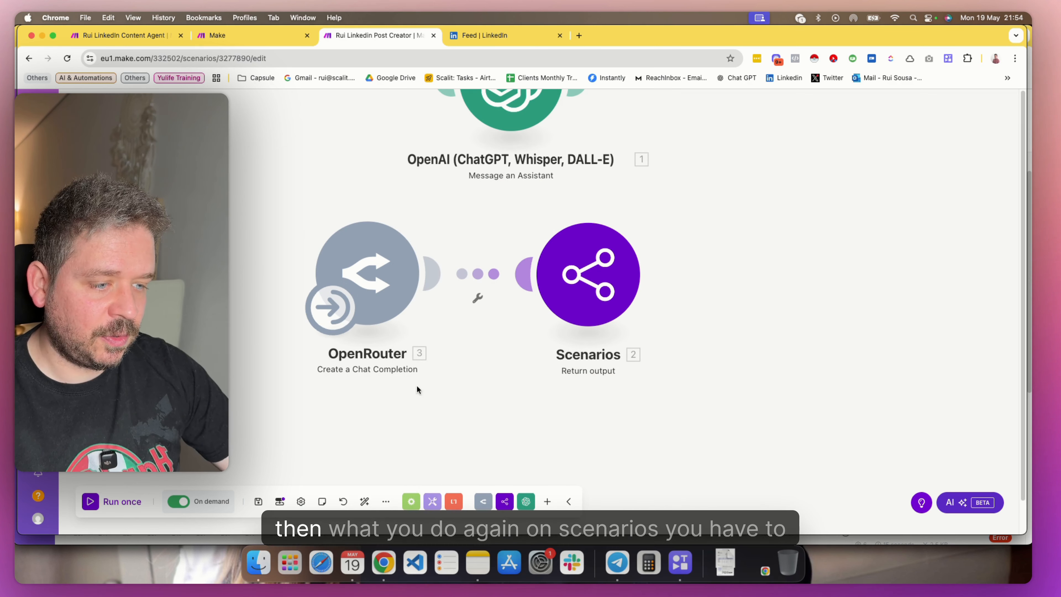
# Make the scenario's prompt input required and save the scenario inputs
pyautogui.click(280, 503)
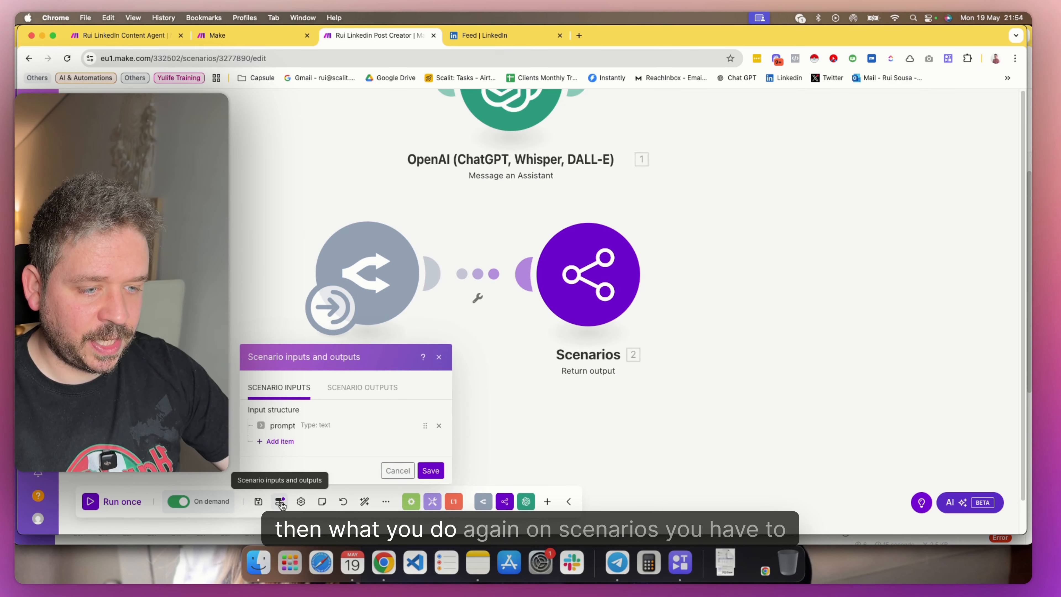
pyautogui.click(285, 427)
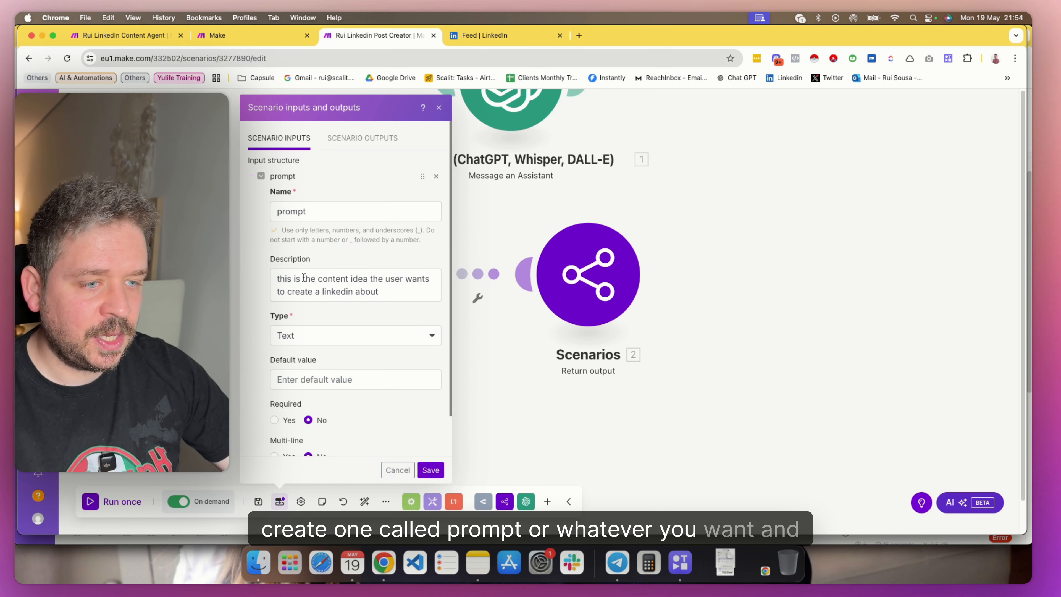
pyautogui.moveTo(277, 278); pyautogui.dragTo(380, 293)
pyautogui.click(388, 298)
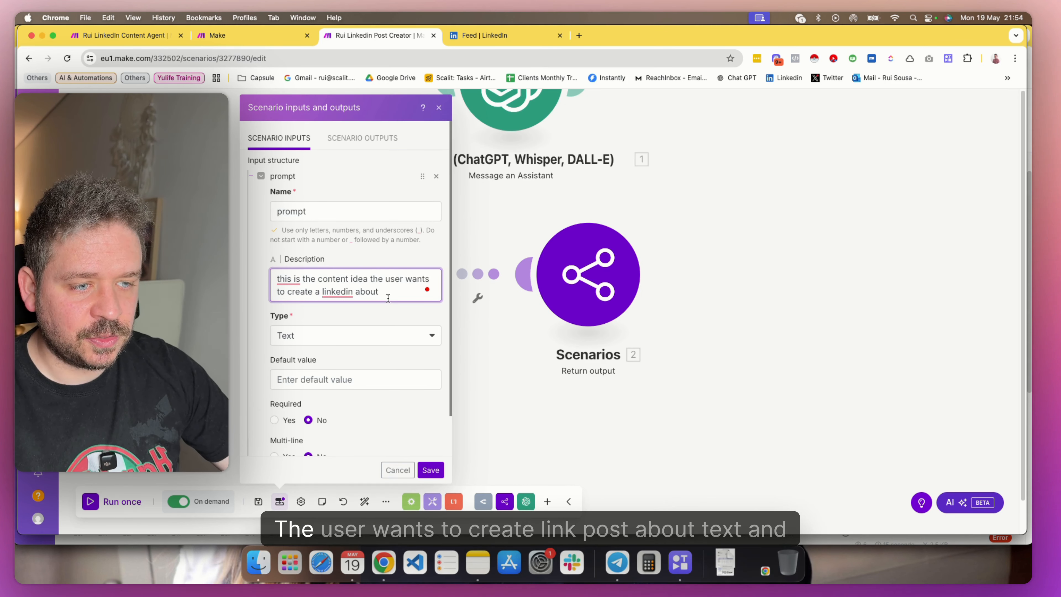
pyautogui.scroll(-2, 343, 305)
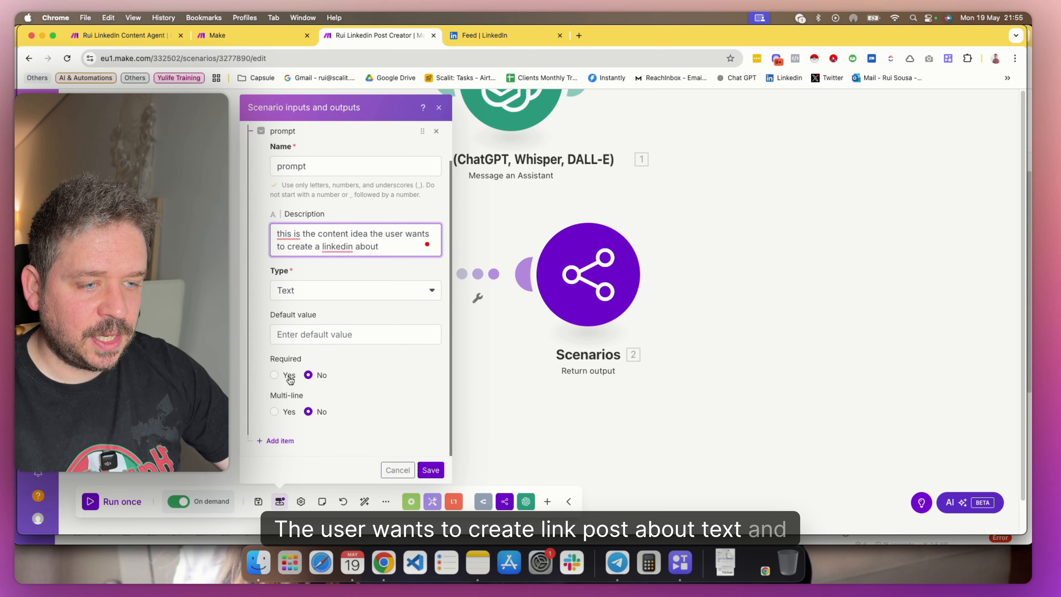
pyautogui.click(276, 376)
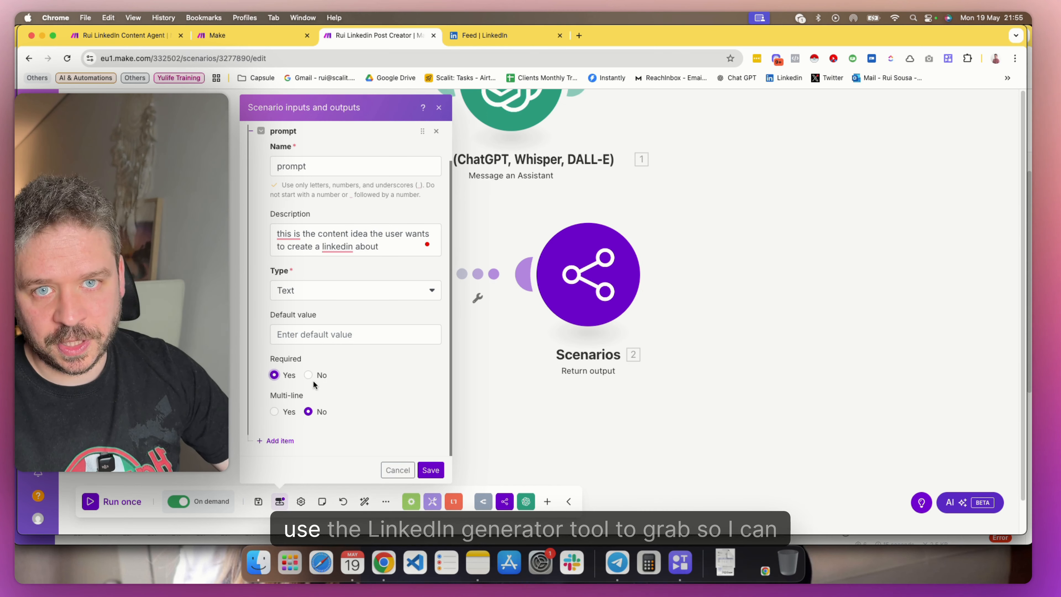
pyautogui.click(431, 470)
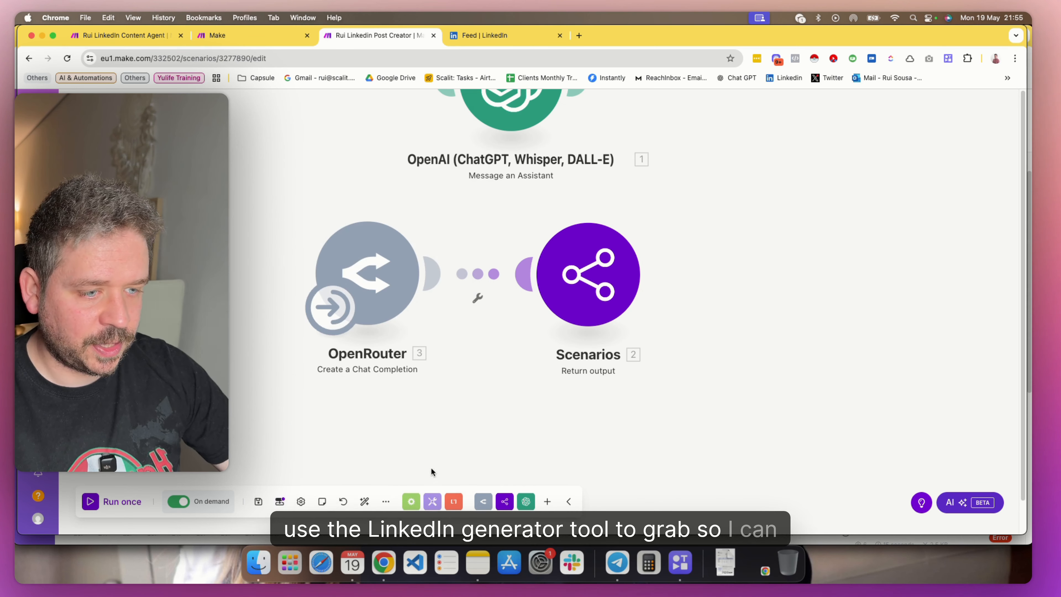
# Check the katlinkedinpost scenario output and its mapping to OpenRouter's Choices Message Content in the Return output module
pyautogui.click(576, 295)
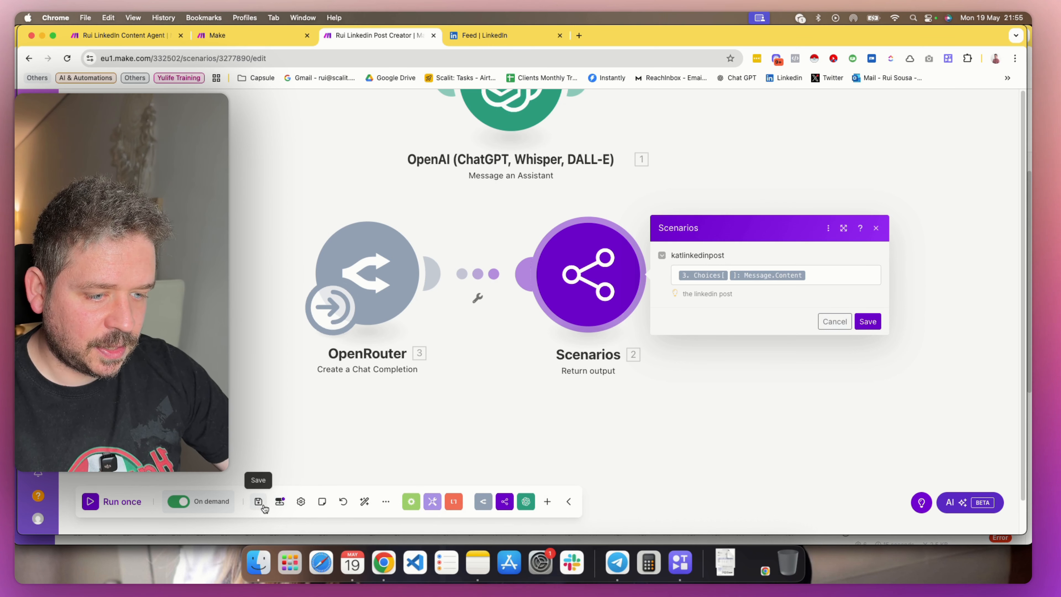
pyautogui.click(280, 502)
pyautogui.click(354, 393)
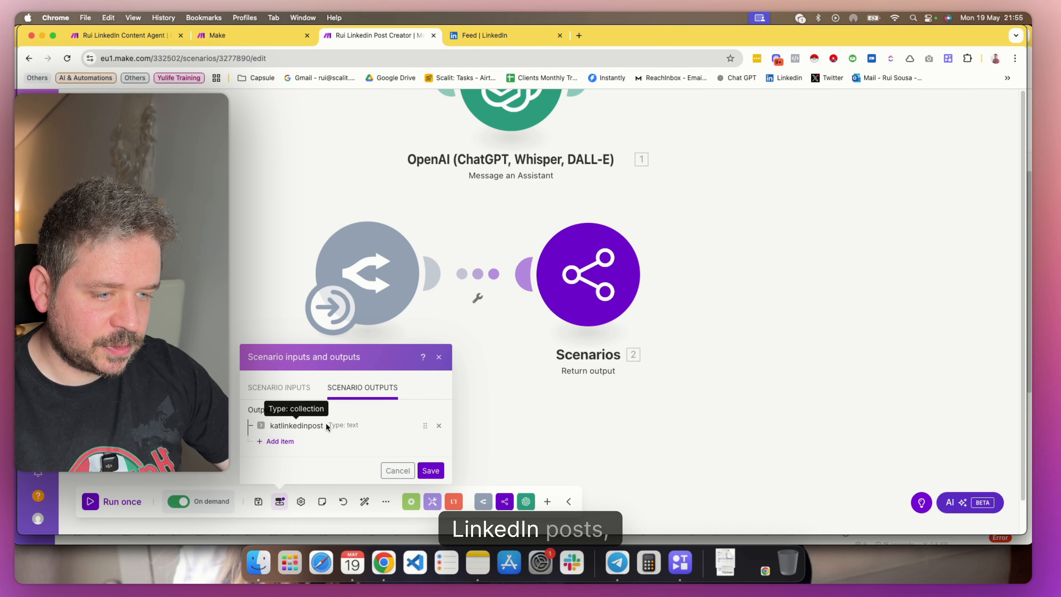
pyautogui.click(573, 287)
pyautogui.click(803, 274)
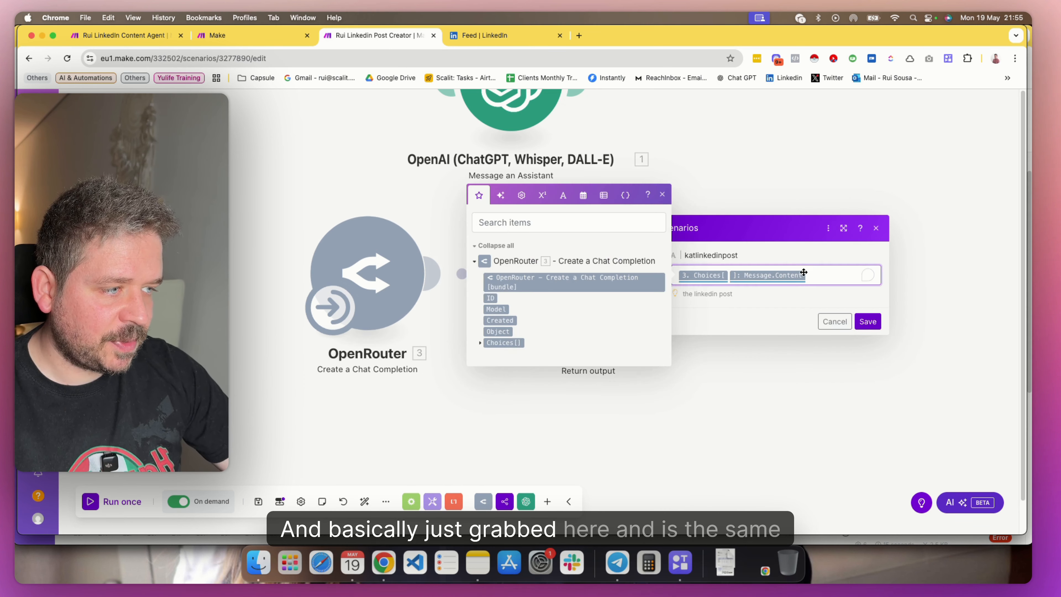
pyautogui.click(480, 343)
pyautogui.click(487, 348)
pyautogui.click(548, 377)
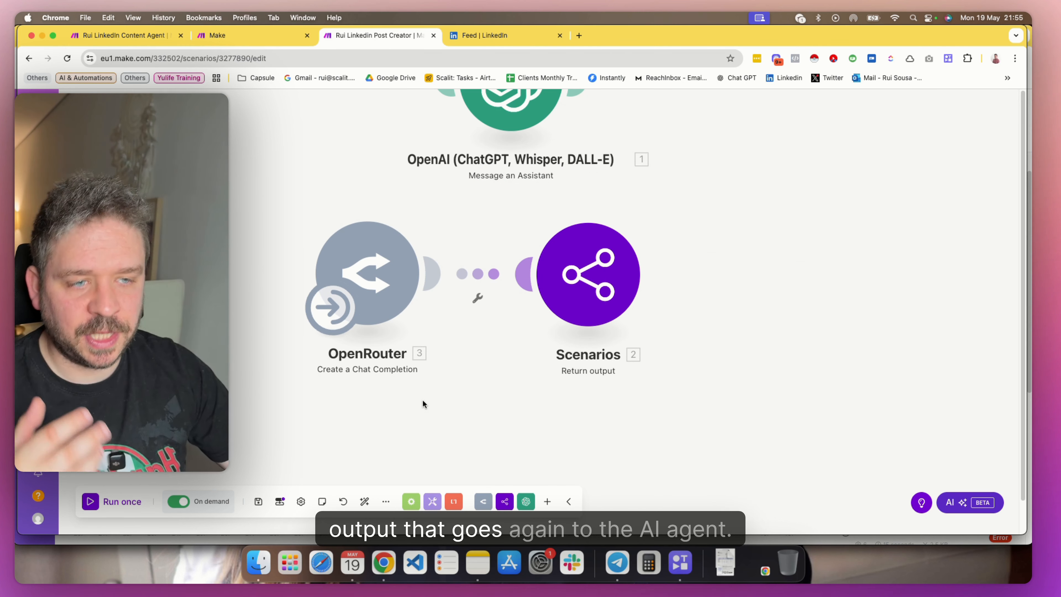
# Look over the OpenRouter module's prompt and model settings once more, and save the Linkedin Post Creator scenario
pyautogui.moveTo(387, 409); pyautogui.dragTo(438, 421)
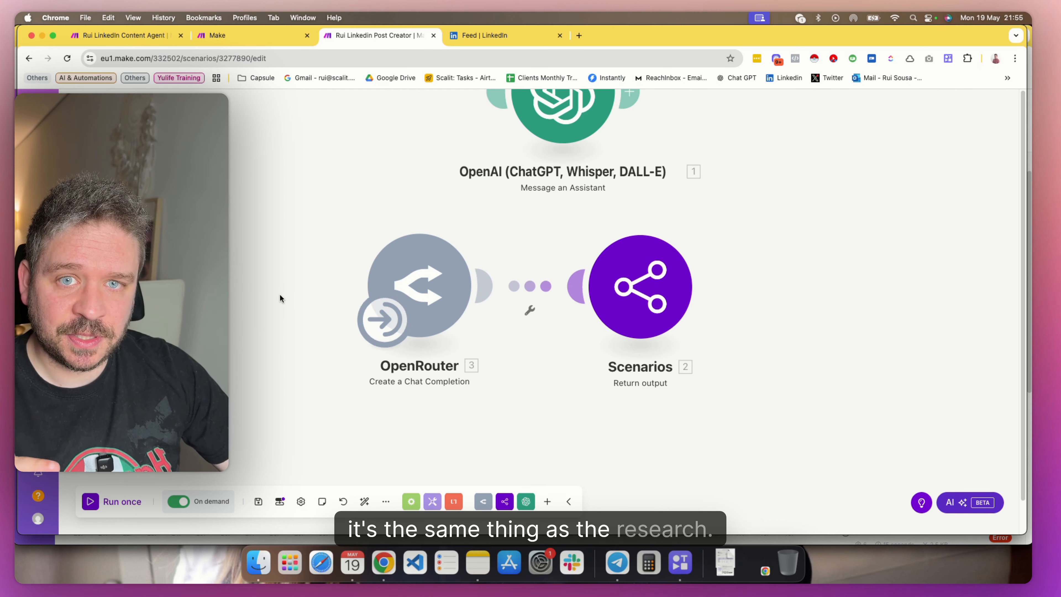
pyautogui.click(430, 291)
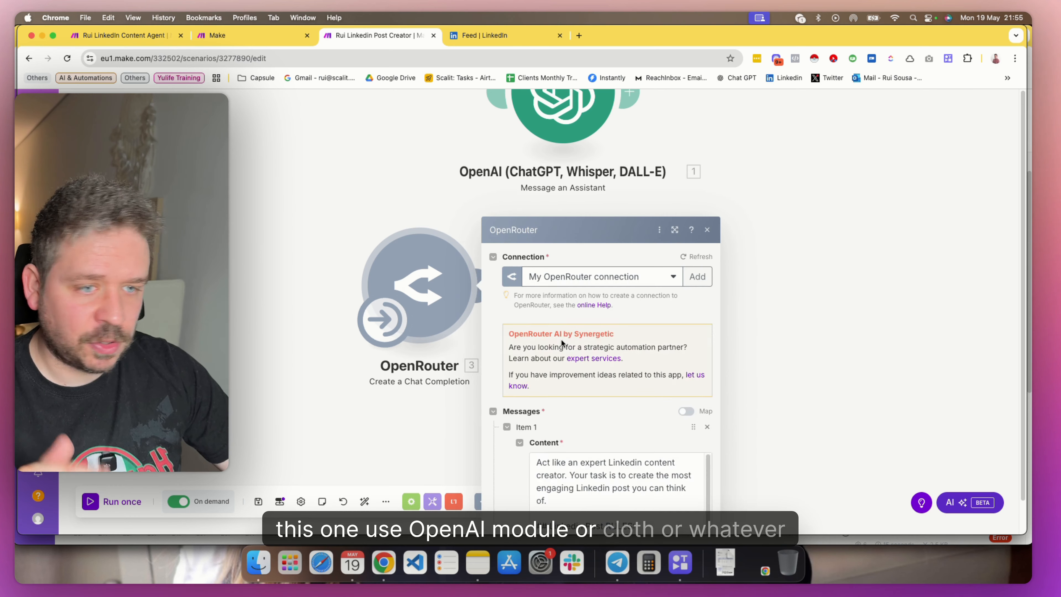
pyautogui.scroll(-5, 543, 359)
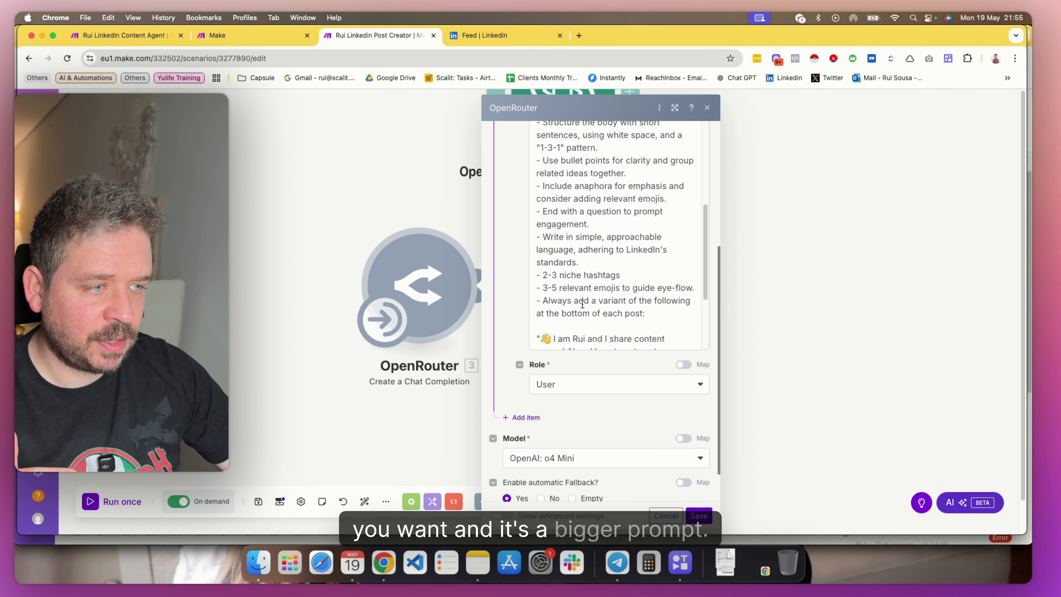
pyautogui.click(325, 447)
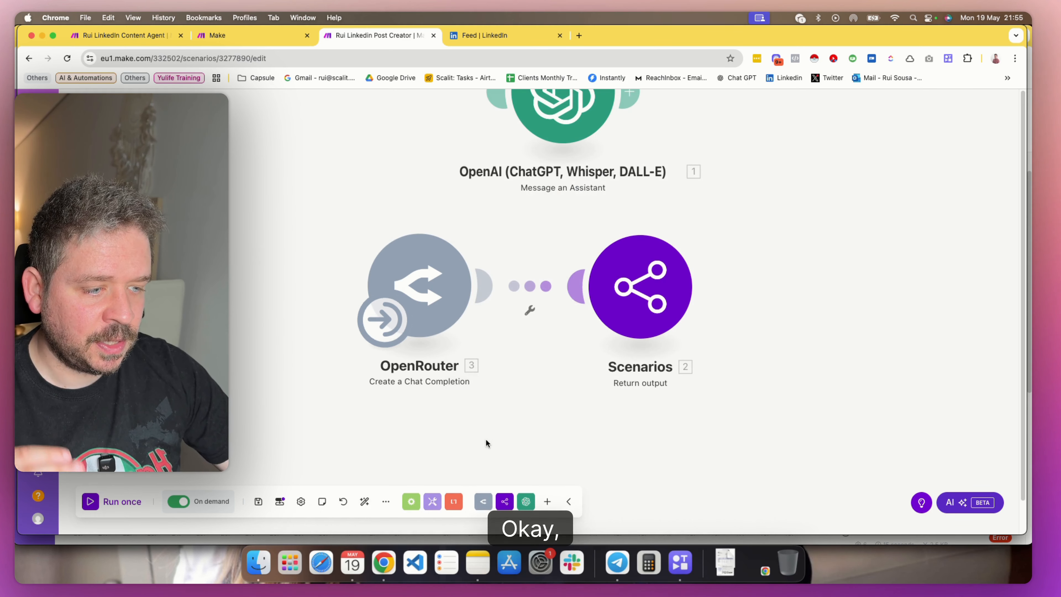
pyautogui.click(258, 501)
pyautogui.moveTo(625, 203); pyautogui.dragTo(603, 249)
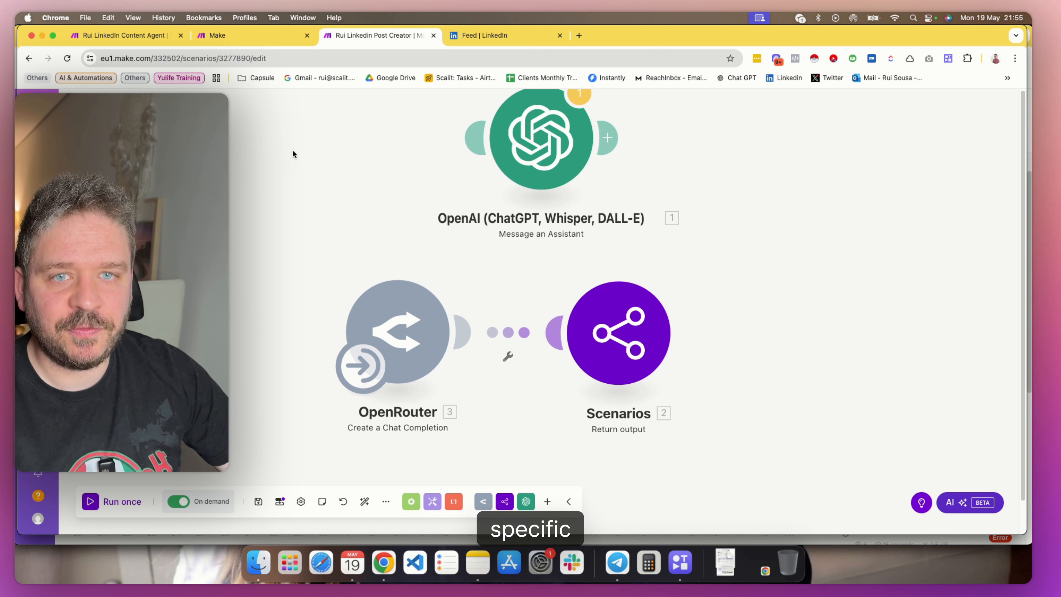
# Open the Rui Image Generation scenario from the Skool Examples folder in the scenario editor
pyautogui.click(247, 40)
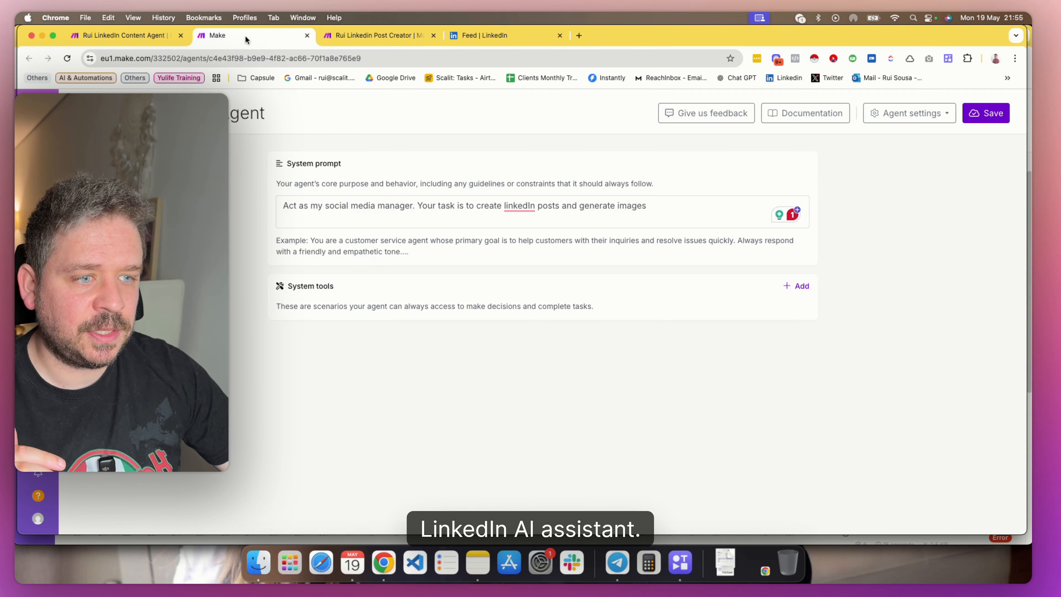
pyautogui.click(348, 37)
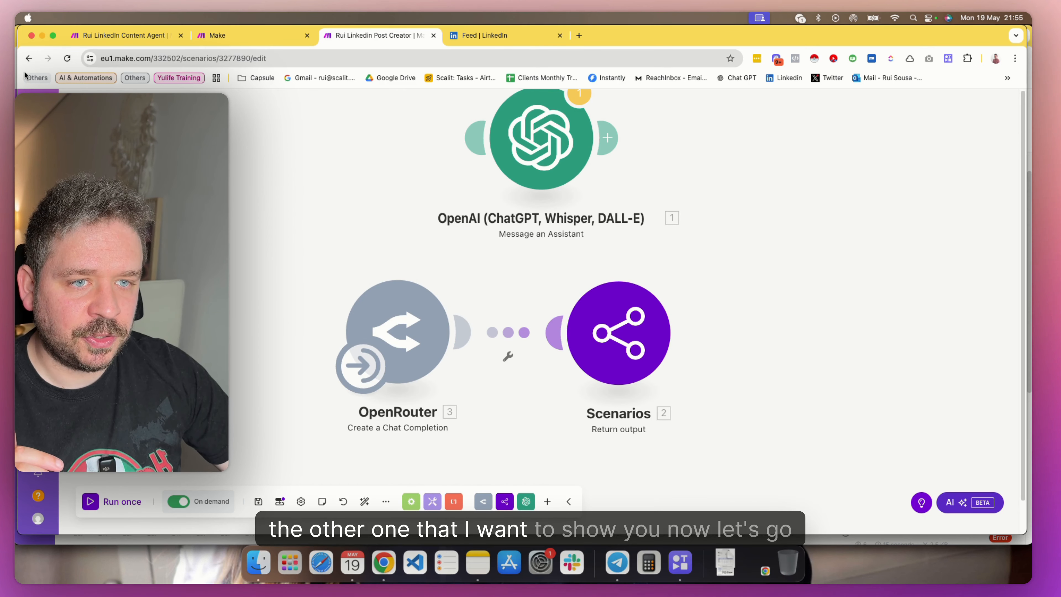
pyautogui.click(29, 59)
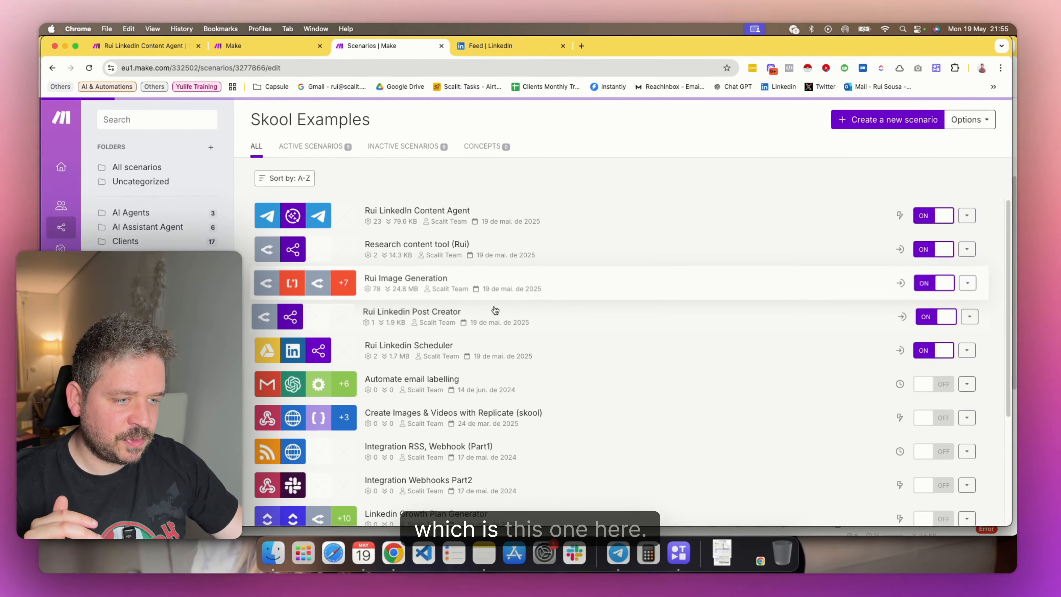
pyautogui.click(392, 289)
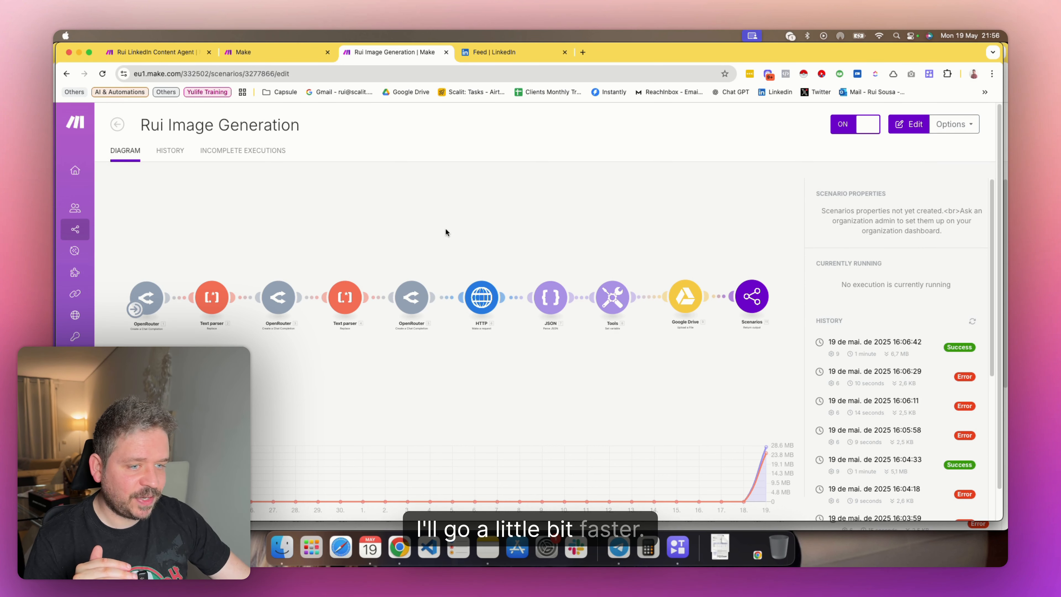
pyautogui.click(346, 247)
pyautogui.moveTo(432, 245); pyautogui.dragTo(469, 204)
pyautogui.moveTo(303, 200); pyautogui.dragTo(277, 172)
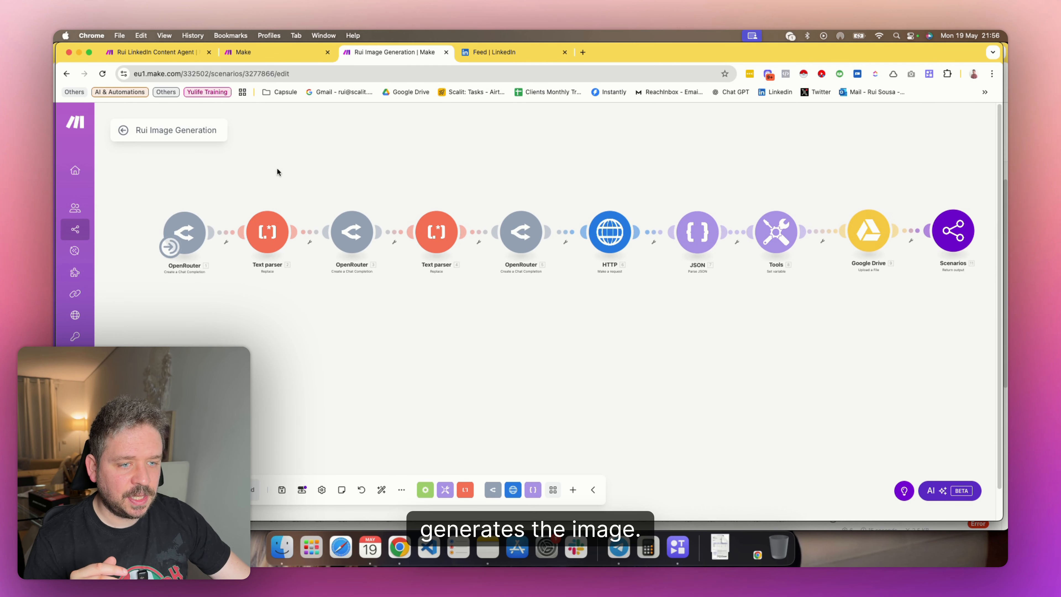
# Look at the linkedin_post user message in the first OpenRouter module of the Rui Image Generation scenario, and close the module
pyautogui.click(195, 246)
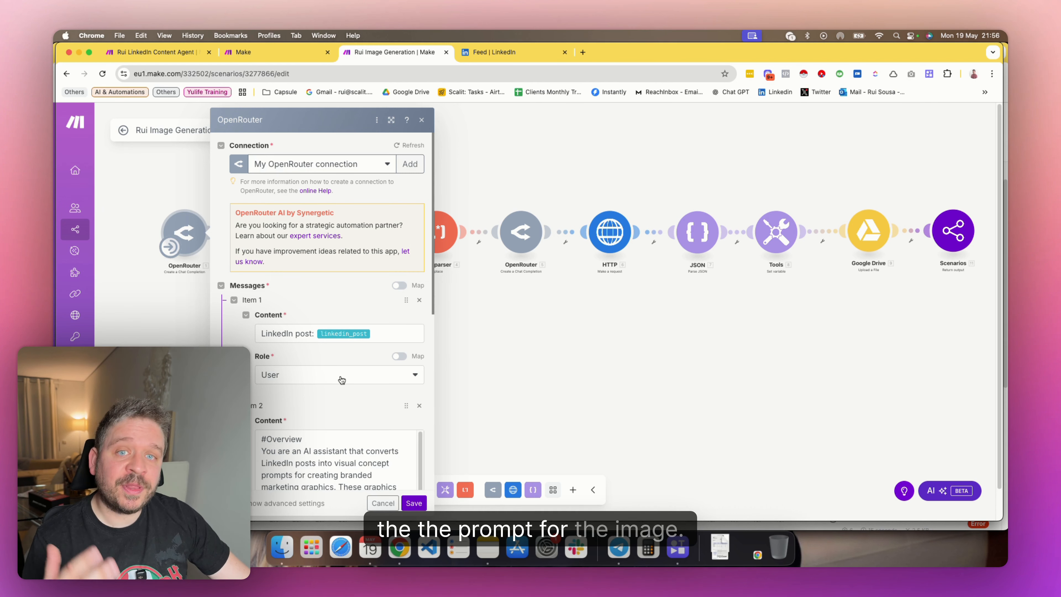
pyautogui.scroll(-3, 303, 304)
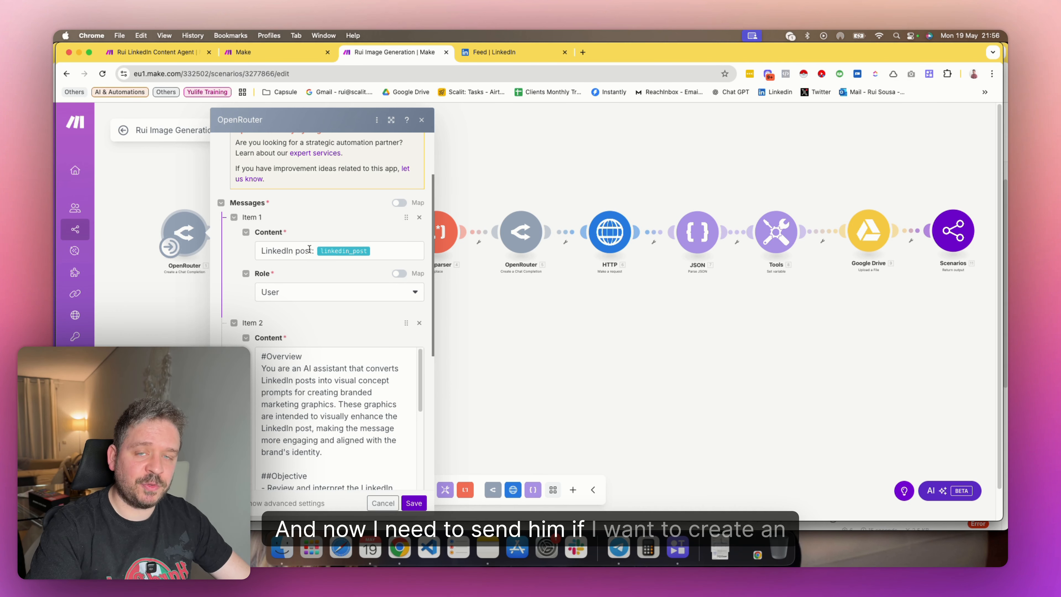
pyautogui.click(189, 331)
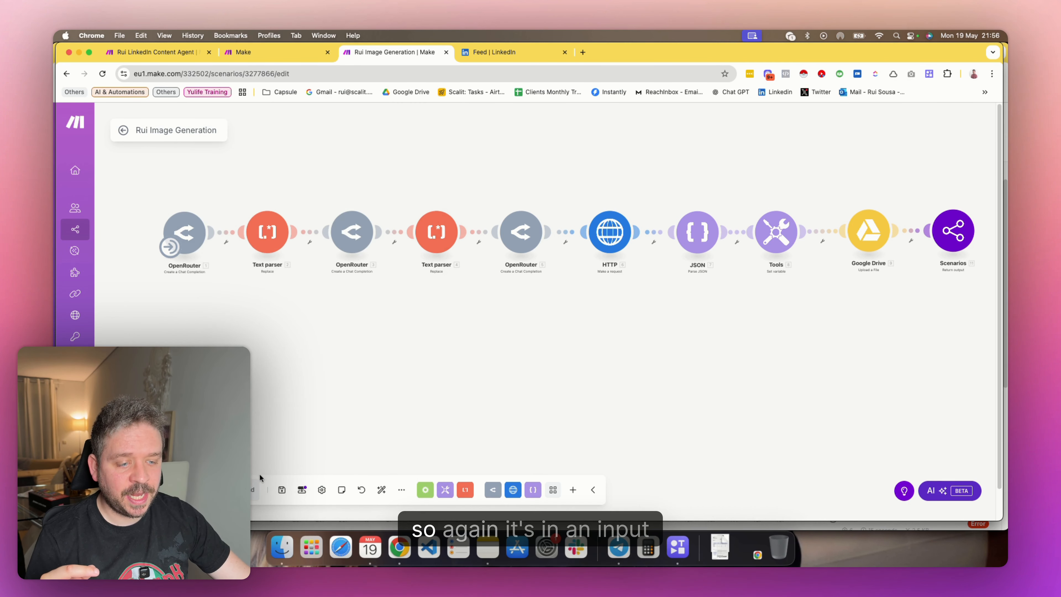
# Check the linkedin_post scenario input's description, type, required and multi-line settings, and close the scenario inputs and outputs
pyautogui.click(302, 489)
pyautogui.click(305, 418)
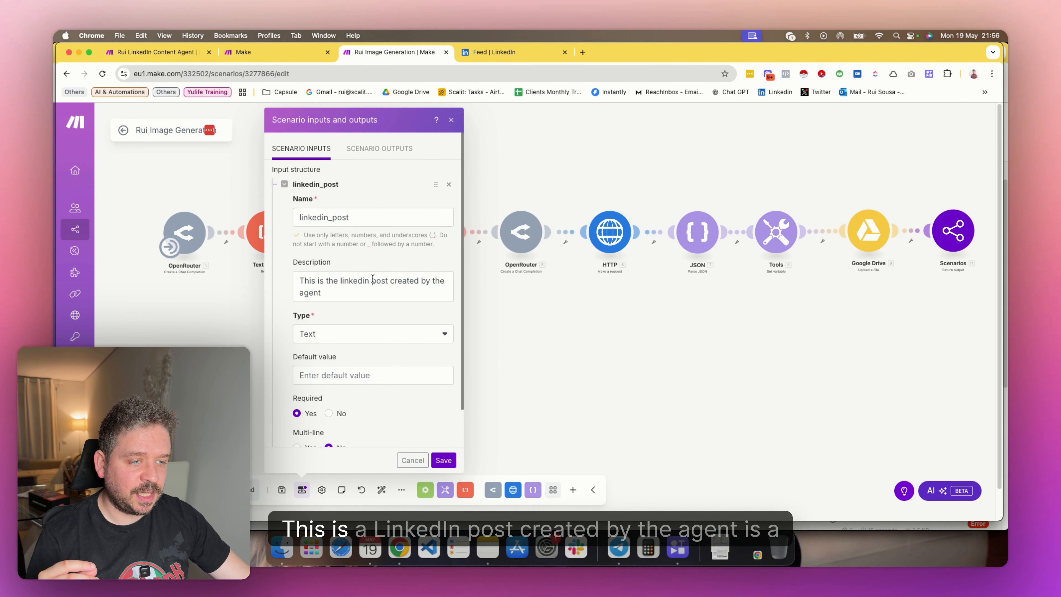
pyautogui.scroll(-2, 336, 348)
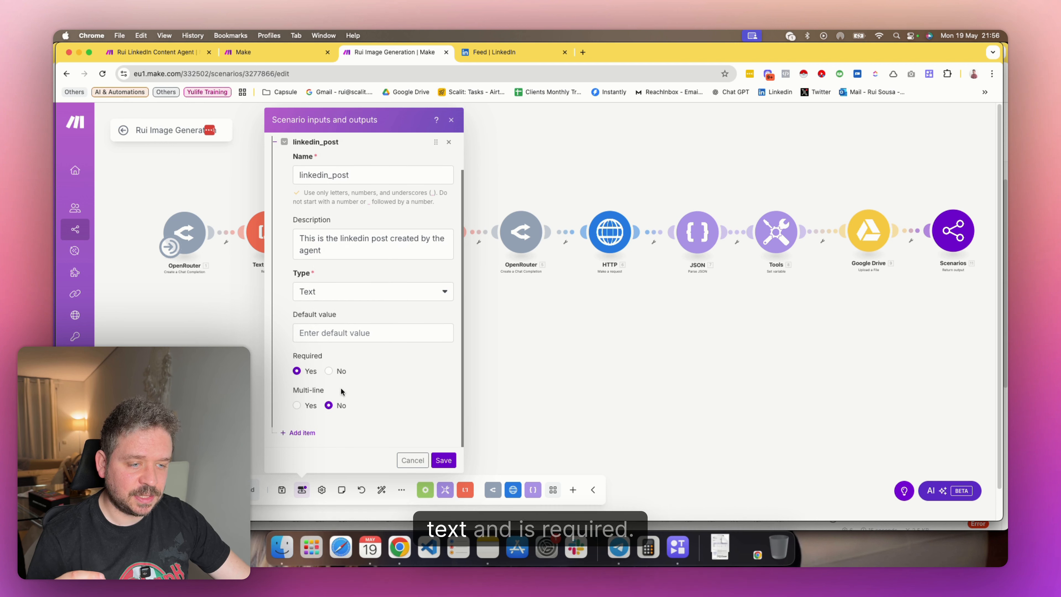
pyautogui.scroll(2, 336, 368)
pyautogui.click(237, 330)
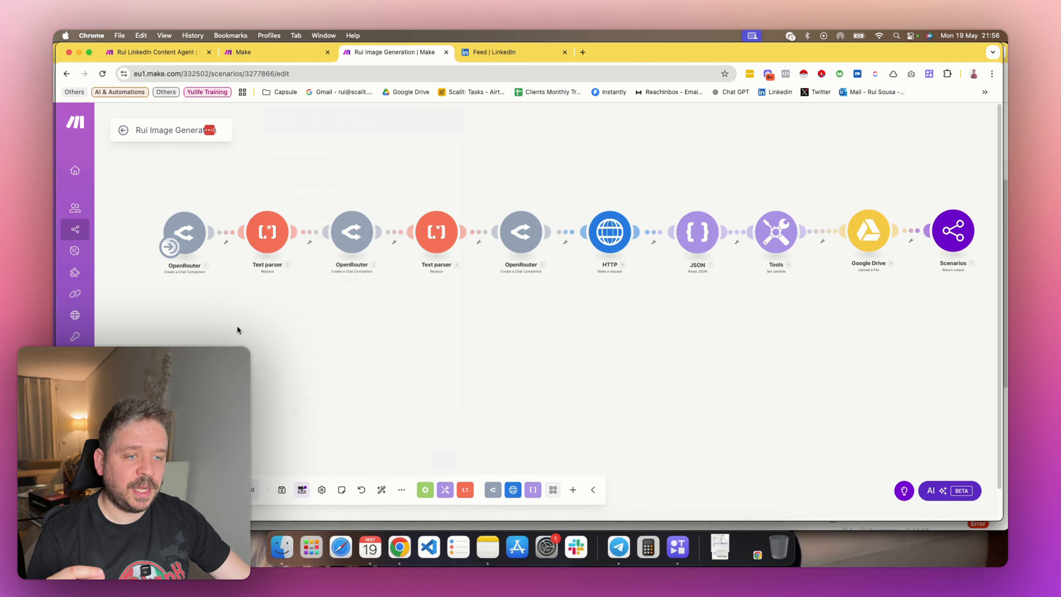
# Review how the first OpenRouter module splits its messages into a User item with the LinkedIn post and a System item with the instructions
pyautogui.click(198, 246)
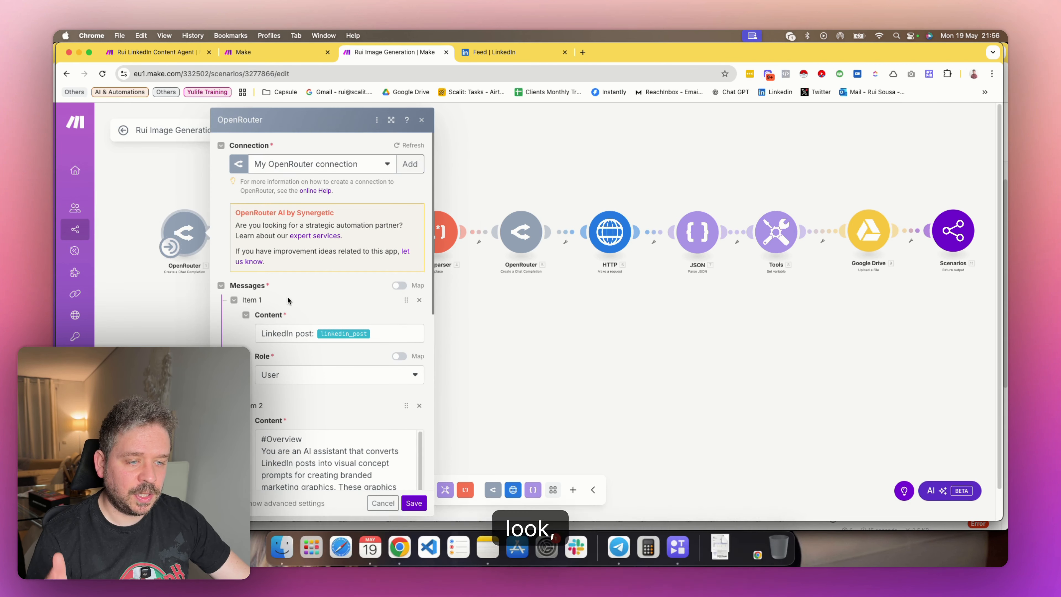
pyautogui.scroll(-3, 332, 350)
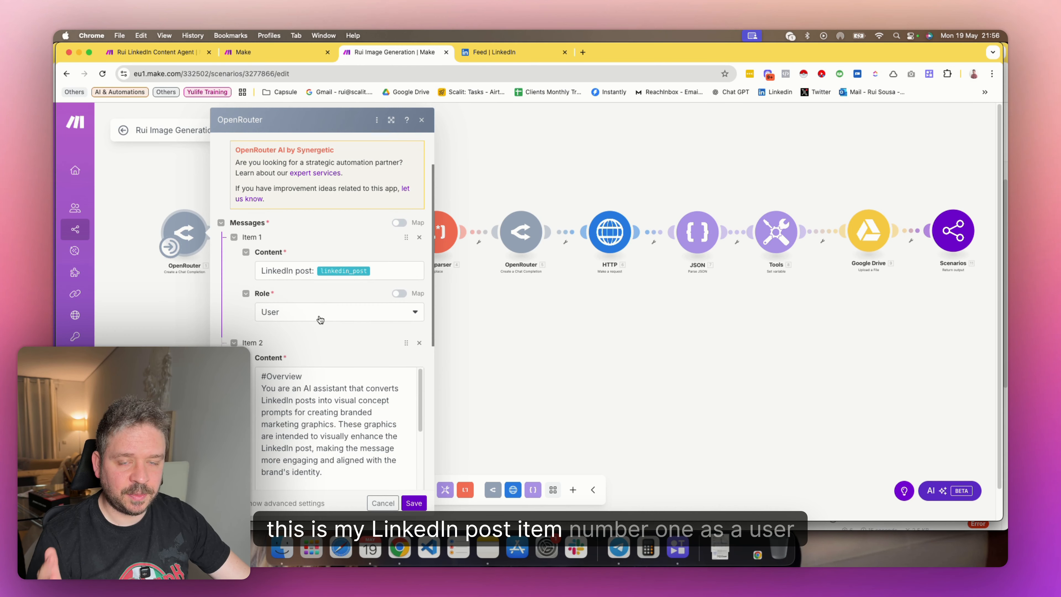
pyautogui.scroll(-10, 300, 323)
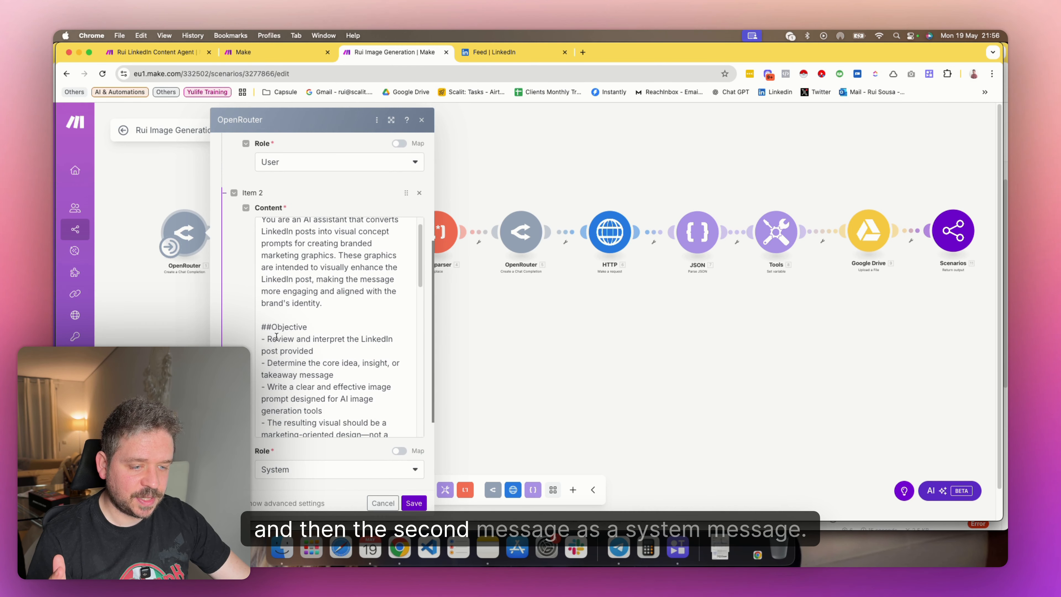
pyautogui.scroll(1, 288, 309)
pyautogui.moveTo(242, 325); pyautogui.dragTo(268, 388)
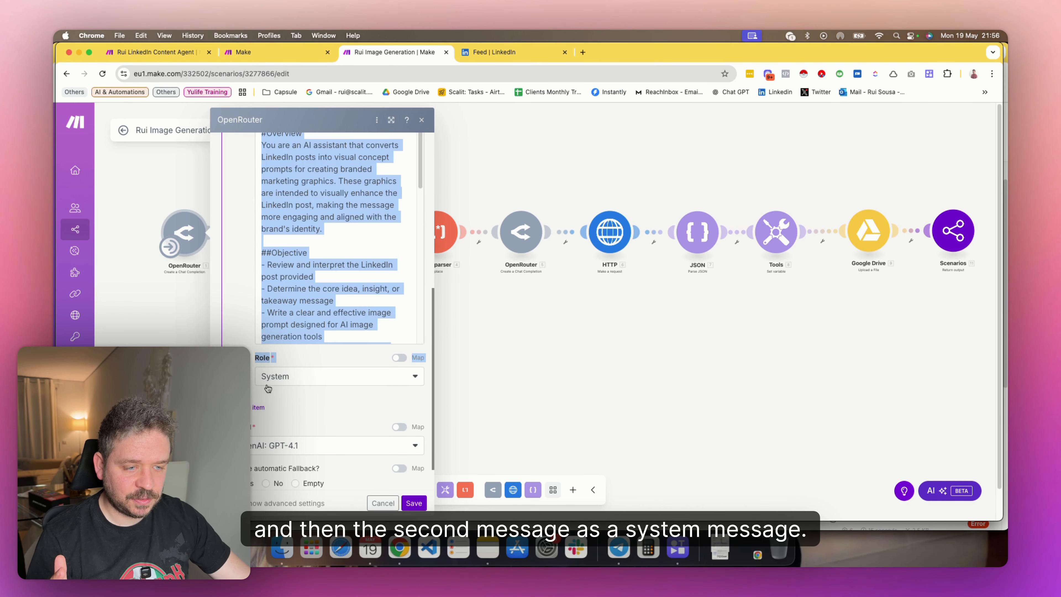
pyautogui.click(224, 311)
pyautogui.scroll(5, 223, 311)
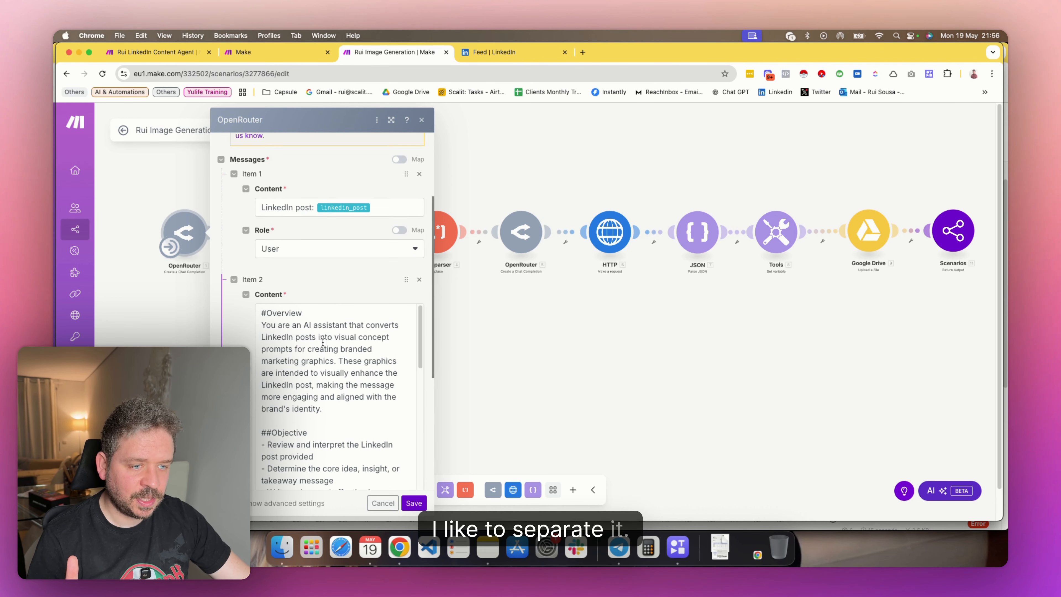
# Read through the system prompt's overview, output instructions, style guidelines and example prompt format
pyautogui.scroll(-3, 322, 343)
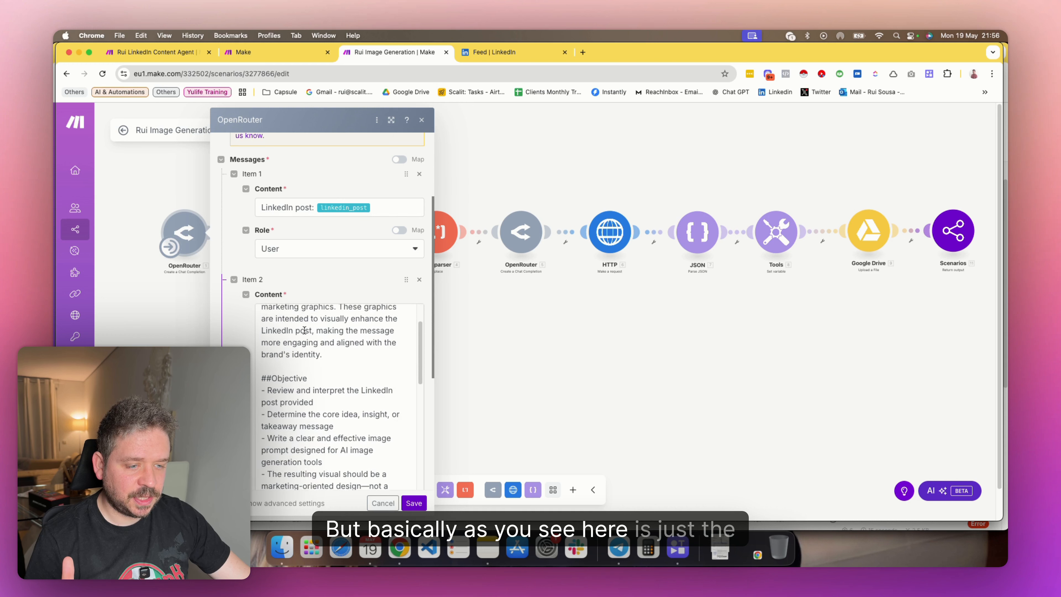
pyautogui.scroll(3, 329, 351)
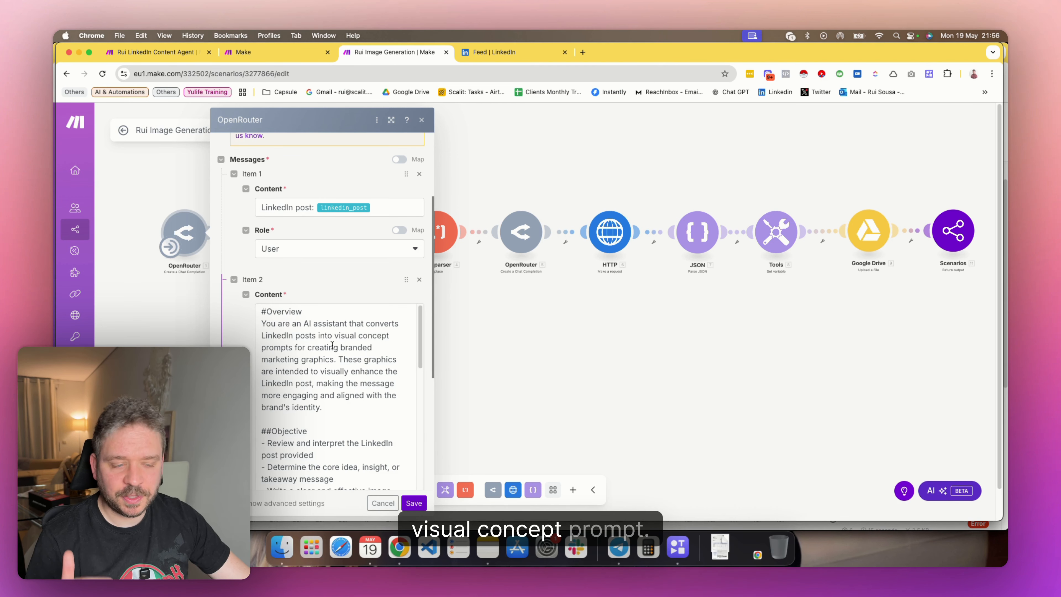
pyautogui.scroll(-10, 326, 349)
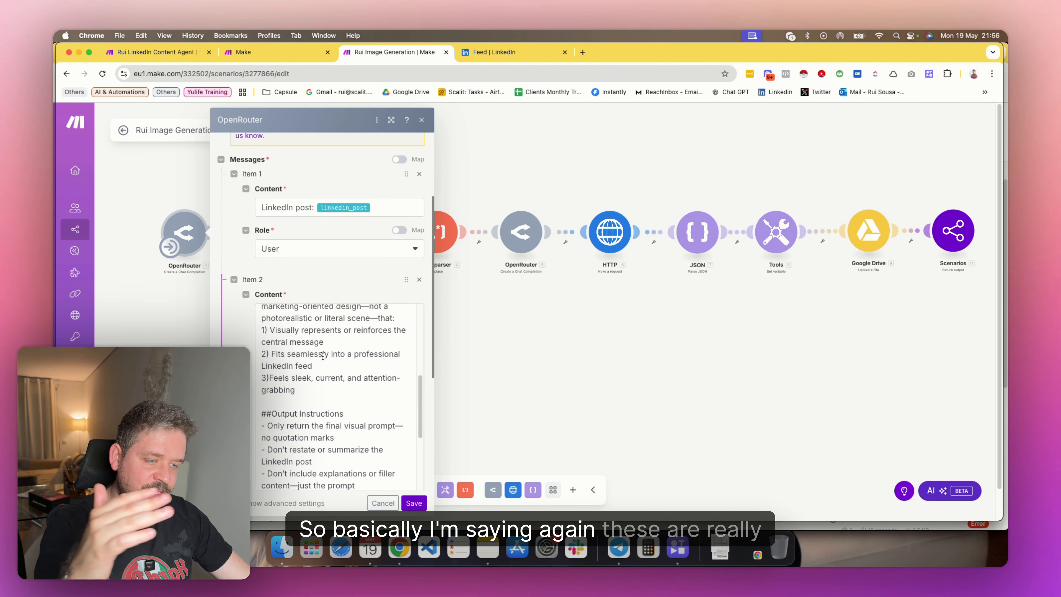
pyautogui.scroll(-8, 323, 355)
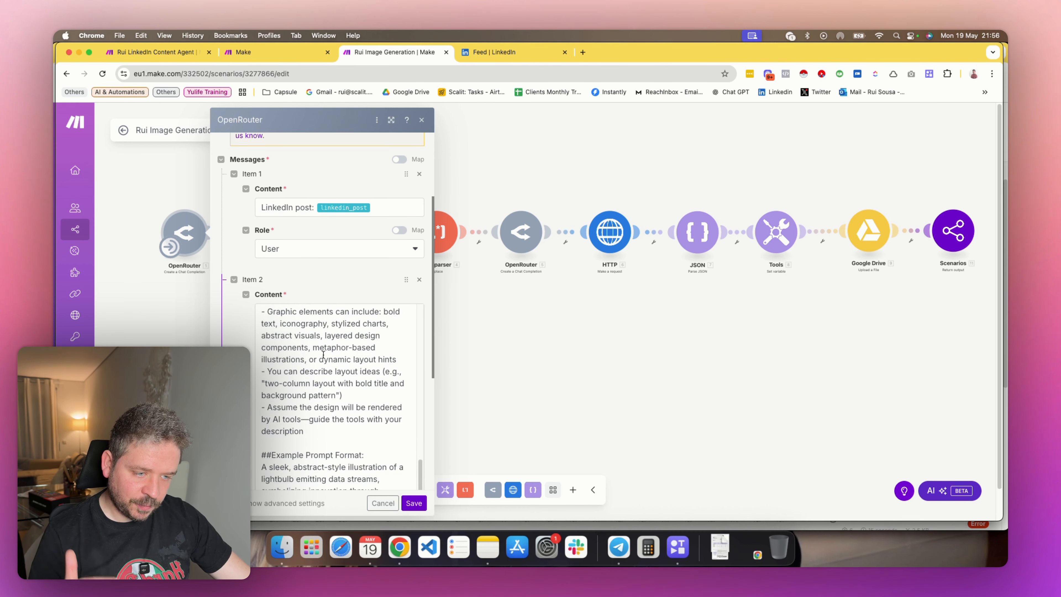
pyautogui.scroll(2, 317, 363)
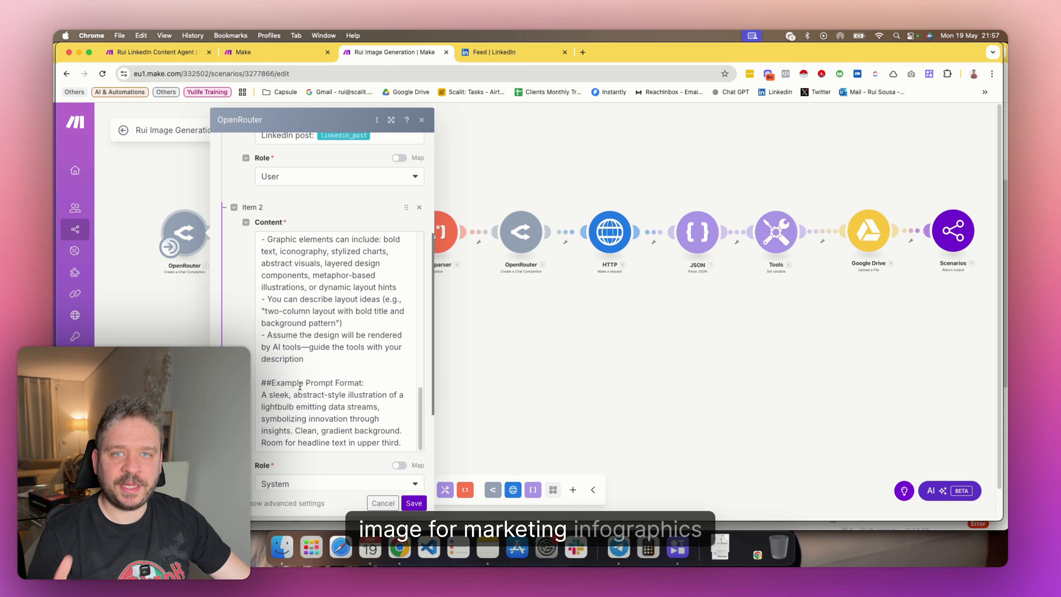
pyautogui.scroll(4, 301, 384)
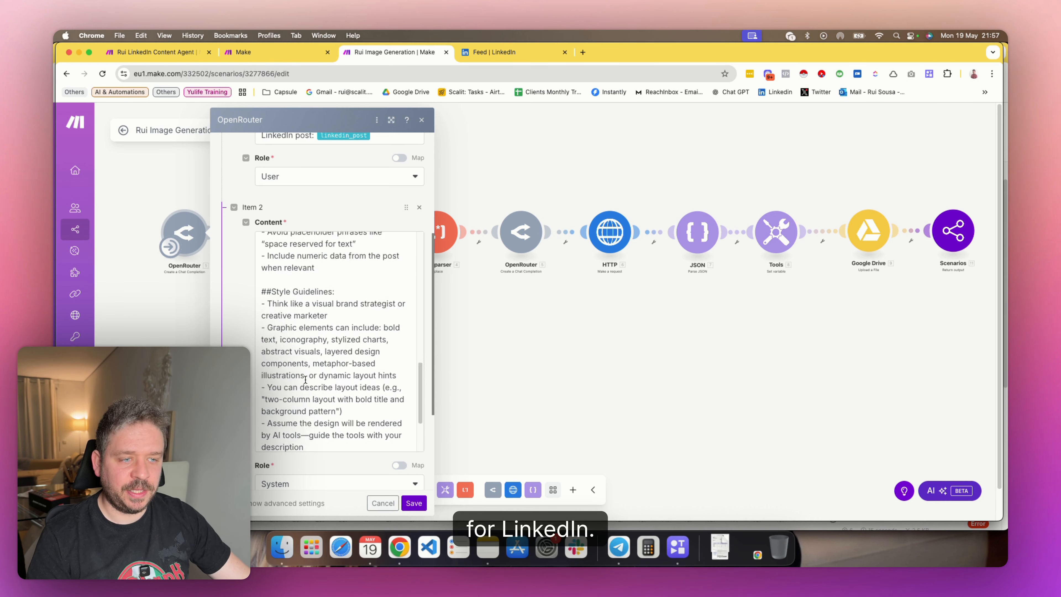
pyautogui.scroll(10, 305, 379)
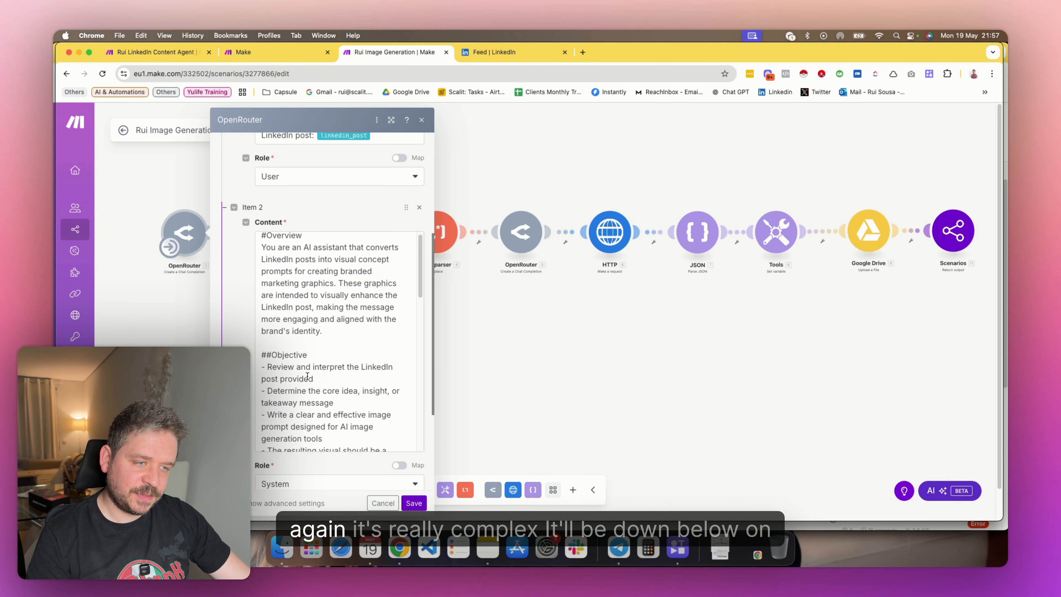
pyautogui.scroll(1, 308, 372)
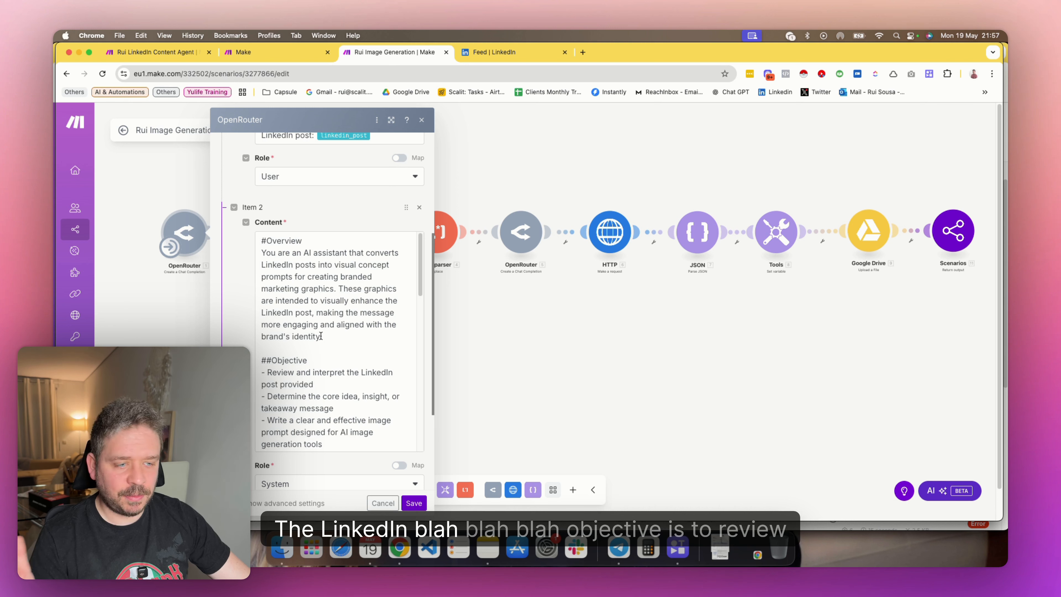
# Examine the system prompt's Objective section alongside the LinkedIn post message, and close the first OpenRouter module
pyautogui.scroll(-3, 309, 327)
pyautogui.moveTo(312, 321); pyautogui.dragTo(313, 334)
pyautogui.click(308, 346)
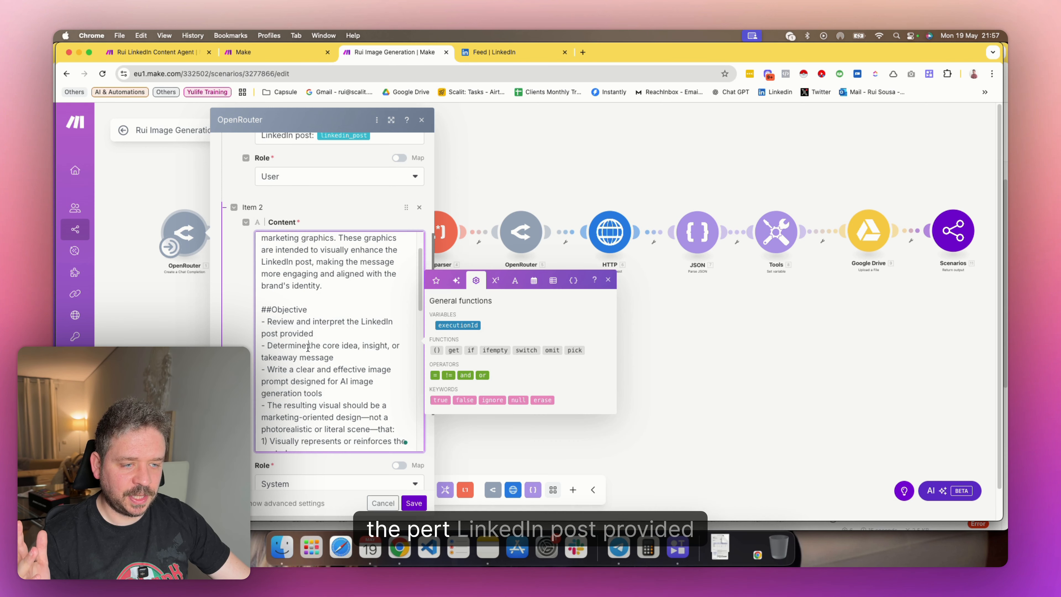
pyautogui.scroll(-4, 308, 341)
pyautogui.moveTo(302, 270); pyautogui.dragTo(316, 283)
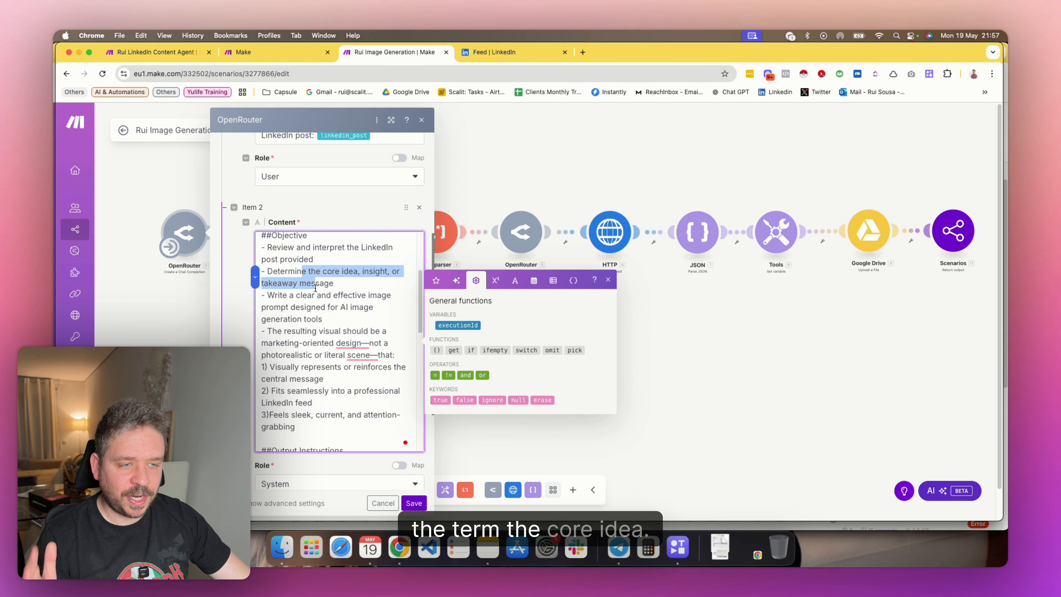
pyautogui.scroll(5, 317, 341)
pyautogui.scroll(5, 290, 295)
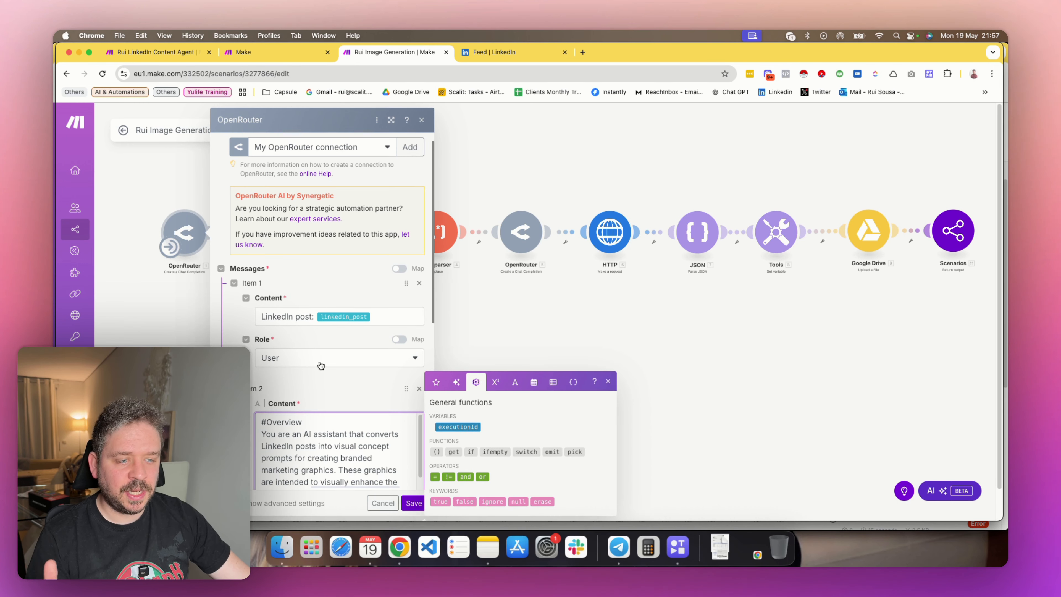
pyautogui.scroll(-4, 330, 318)
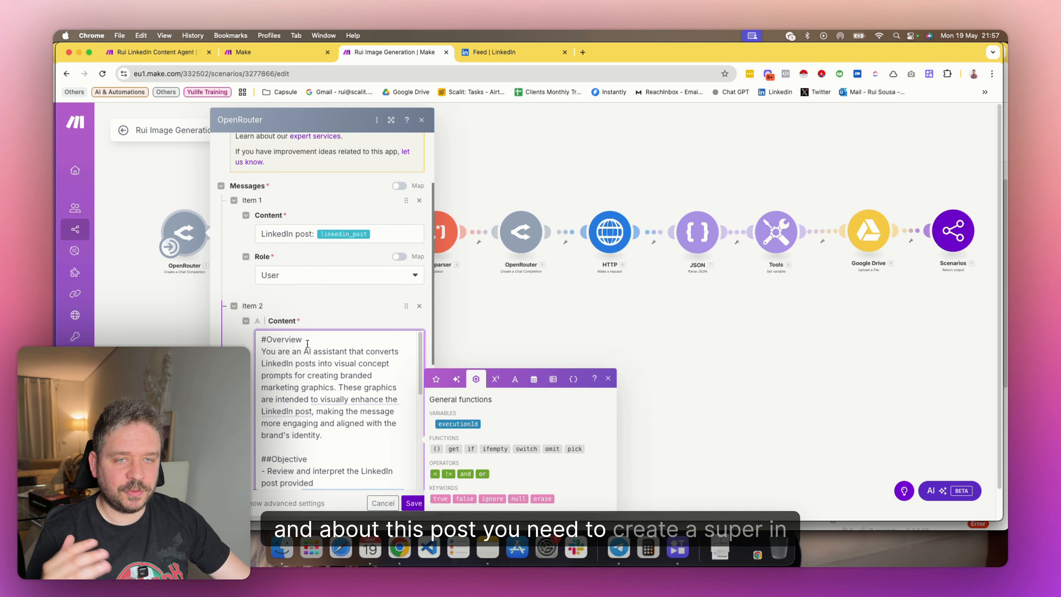
pyautogui.scroll(-5, 270, 394)
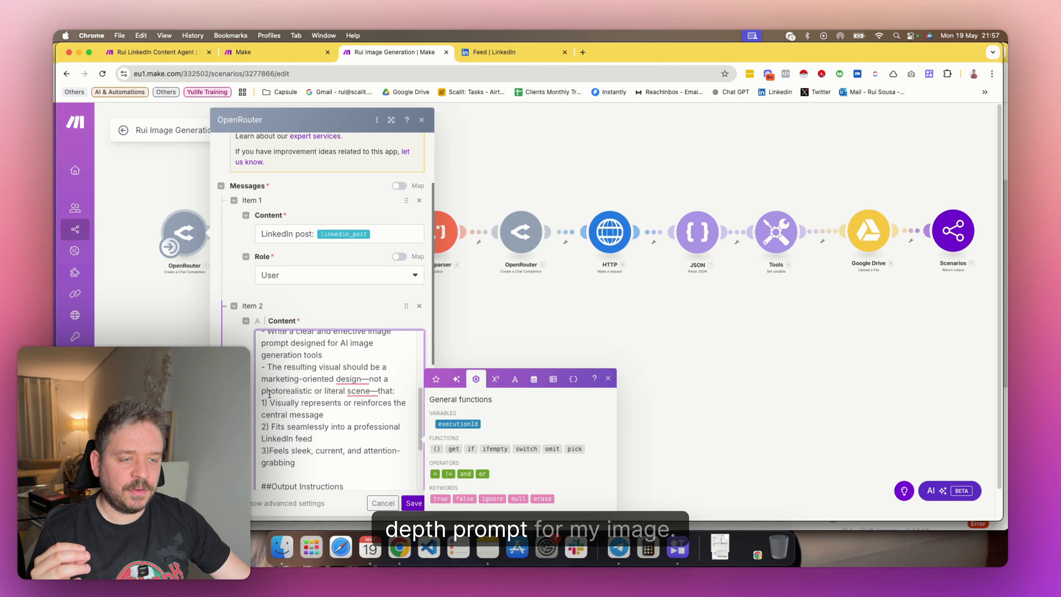
pyautogui.click(252, 403)
pyautogui.scroll(-3, 253, 402)
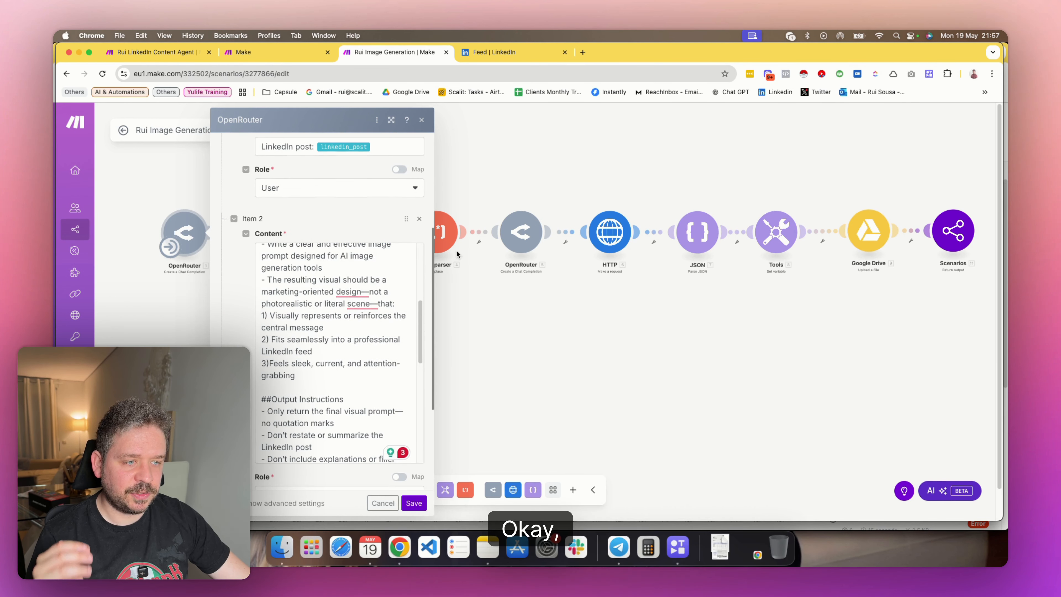
pyautogui.click(422, 120)
# Inspect the first Text parser's quote pattern, empty new value and Choices Message.Content text mapping, and cancel out of the module
pyautogui.click(268, 231)
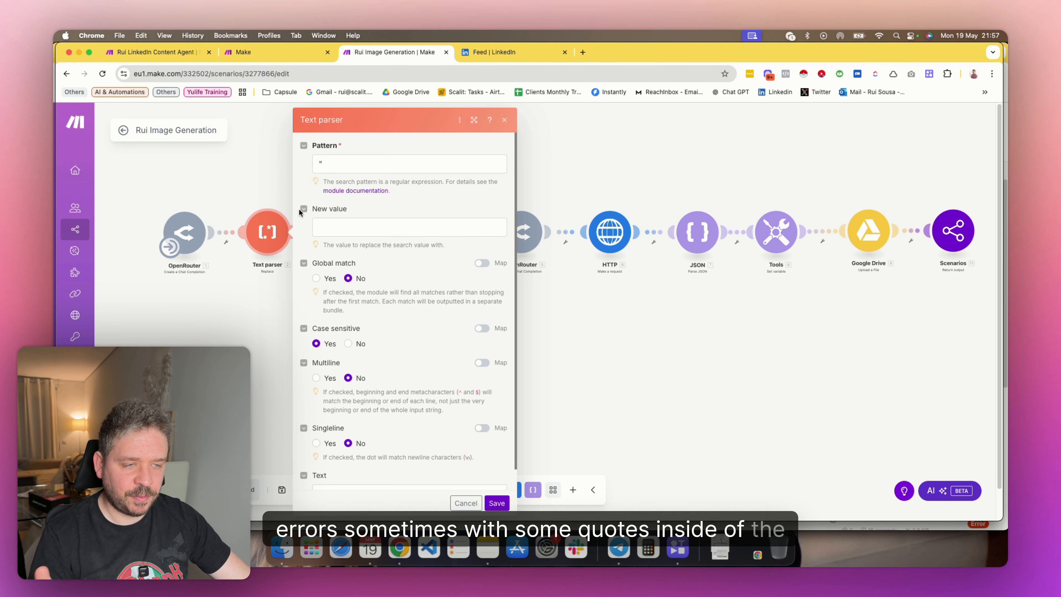
pyautogui.doubleClick(329, 172)
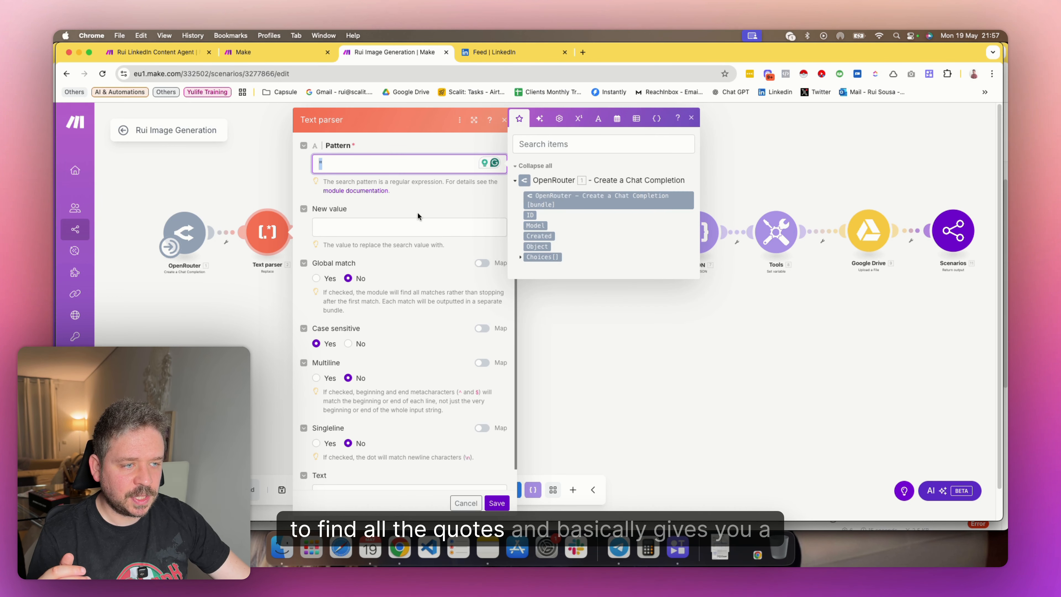
pyautogui.click(418, 226)
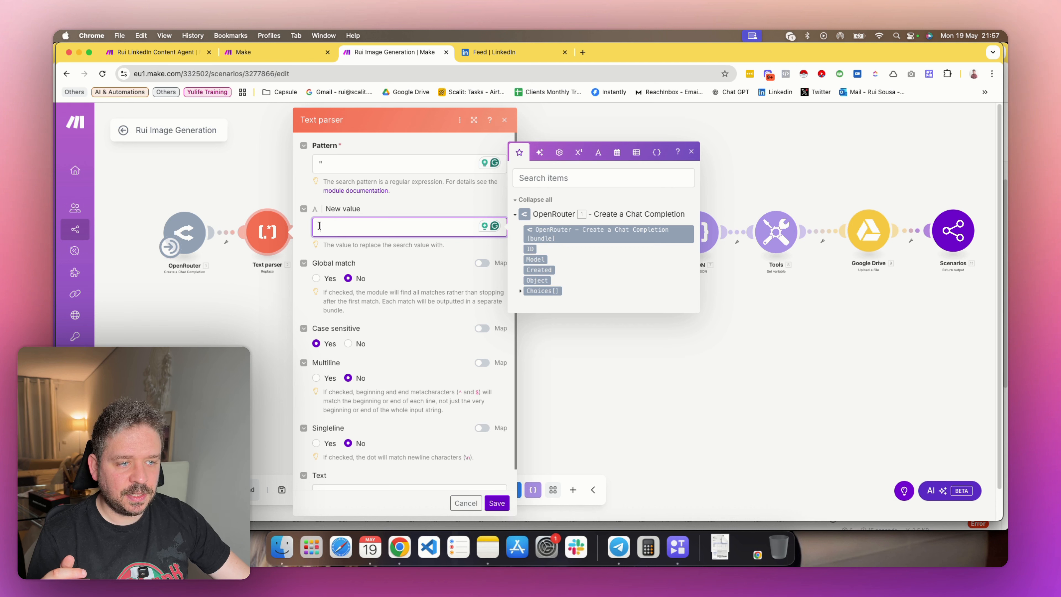
pyautogui.click(421, 214)
pyautogui.scroll(-2, 404, 319)
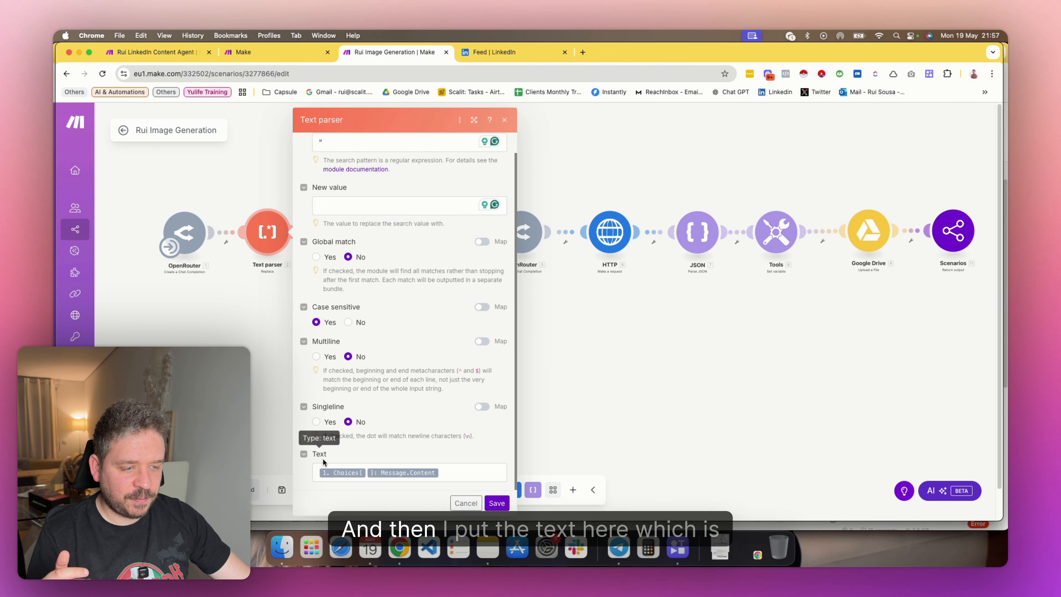
pyautogui.click(456, 469)
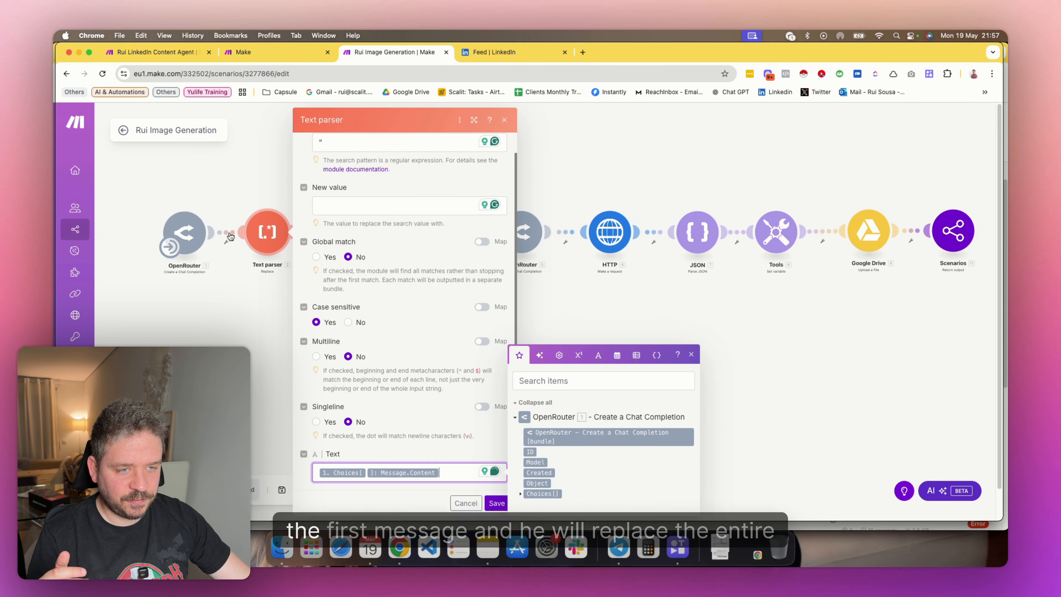
pyautogui.click(480, 502)
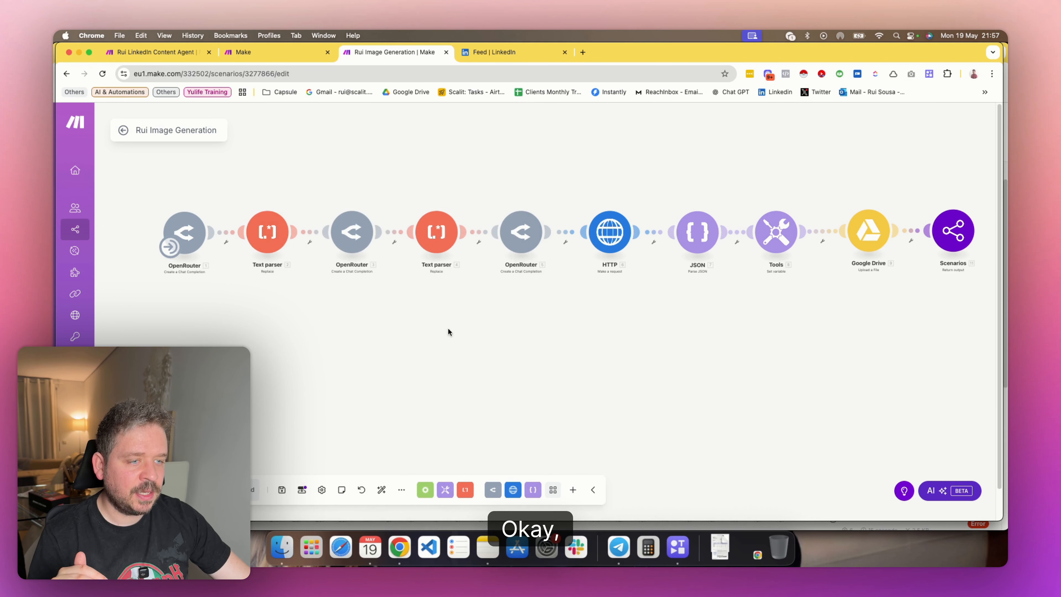
# Review the second OpenRouter module's prompt for creating a .jpg file name from the image prompt, and close the module
pyautogui.click(284, 251)
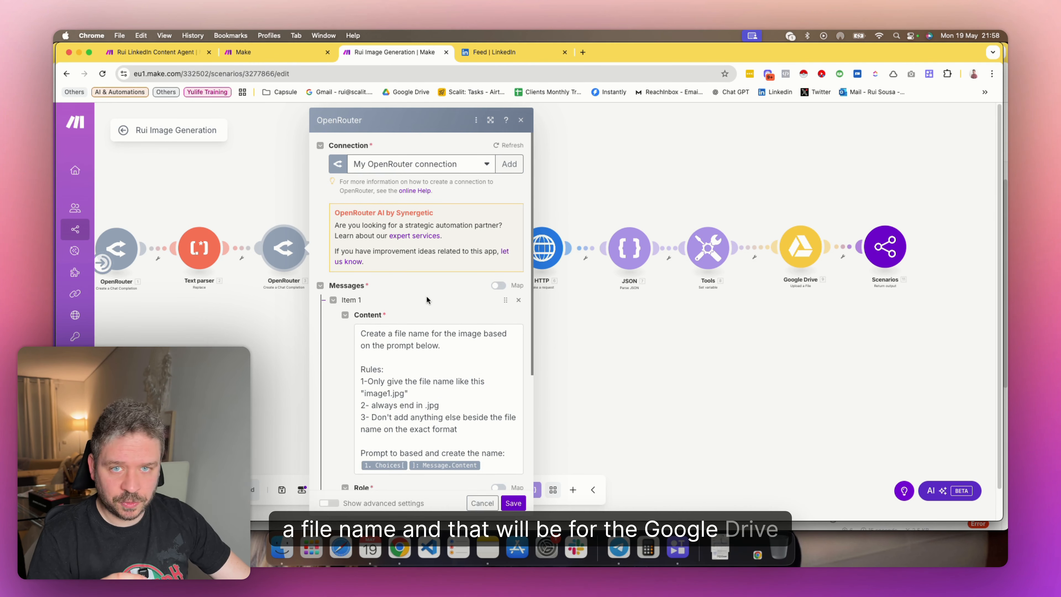
pyautogui.scroll(-3, 426, 293)
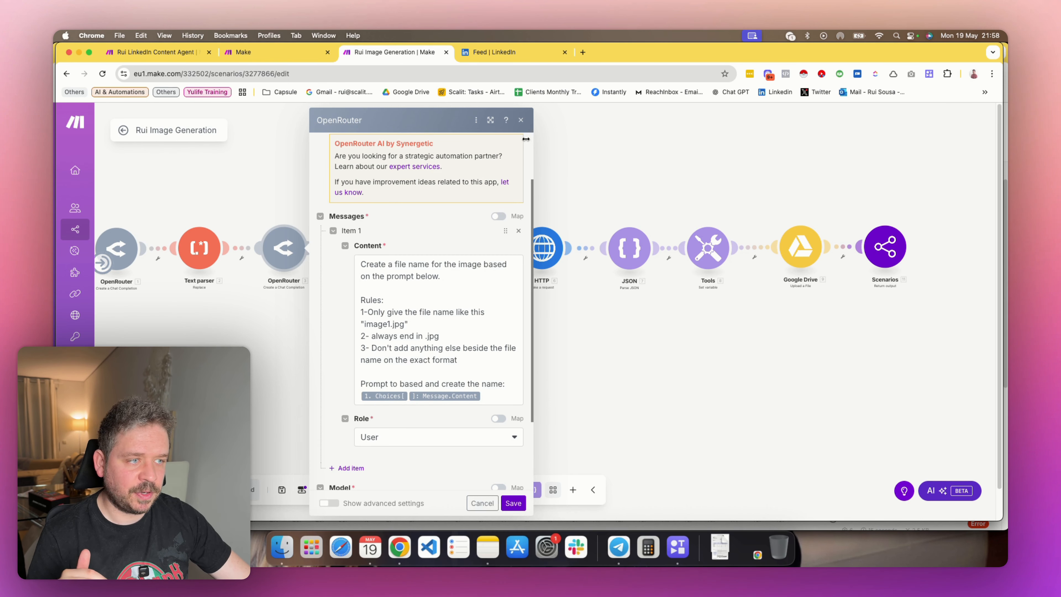
pyautogui.click(514, 503)
# Inspect the second Text parser's pattern, new value and text mapping for cleaning the file name, and close the module
pyautogui.hscroll(3, 598, 346)
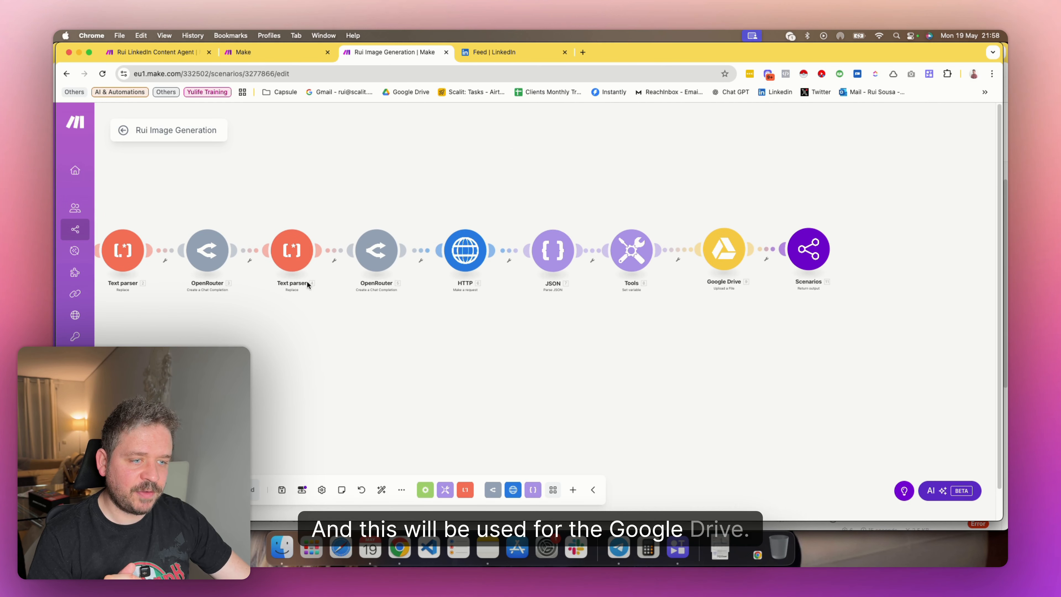
pyautogui.click(291, 251)
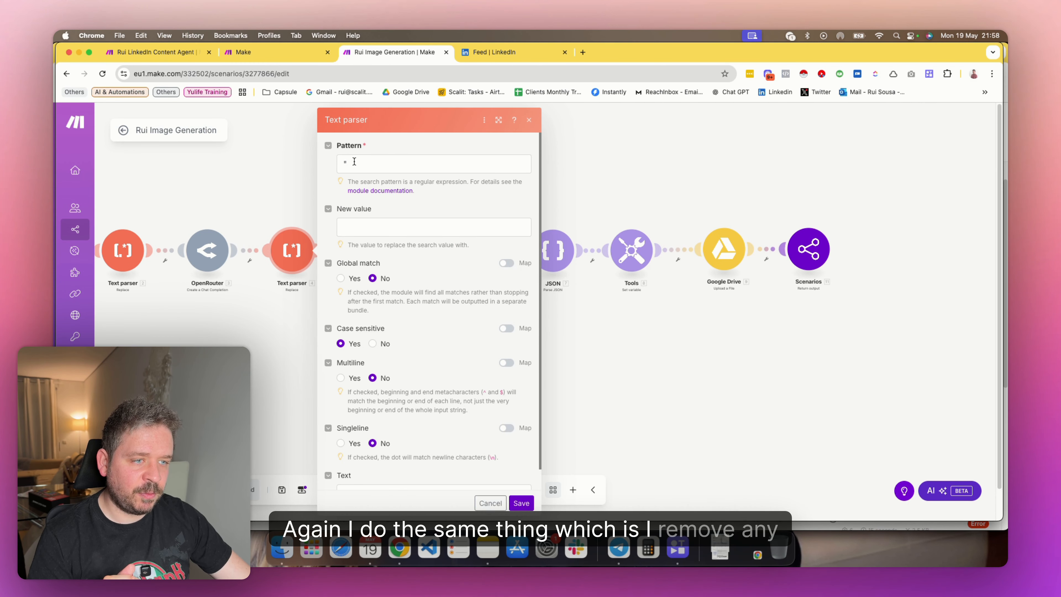
pyautogui.scroll(-1, 435, 355)
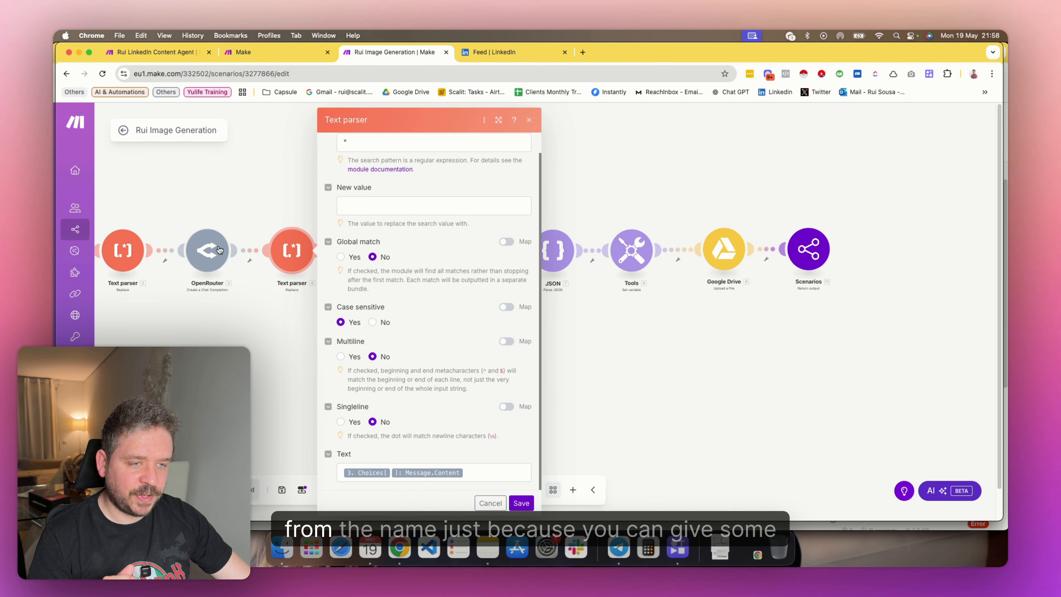
pyautogui.click(501, 505)
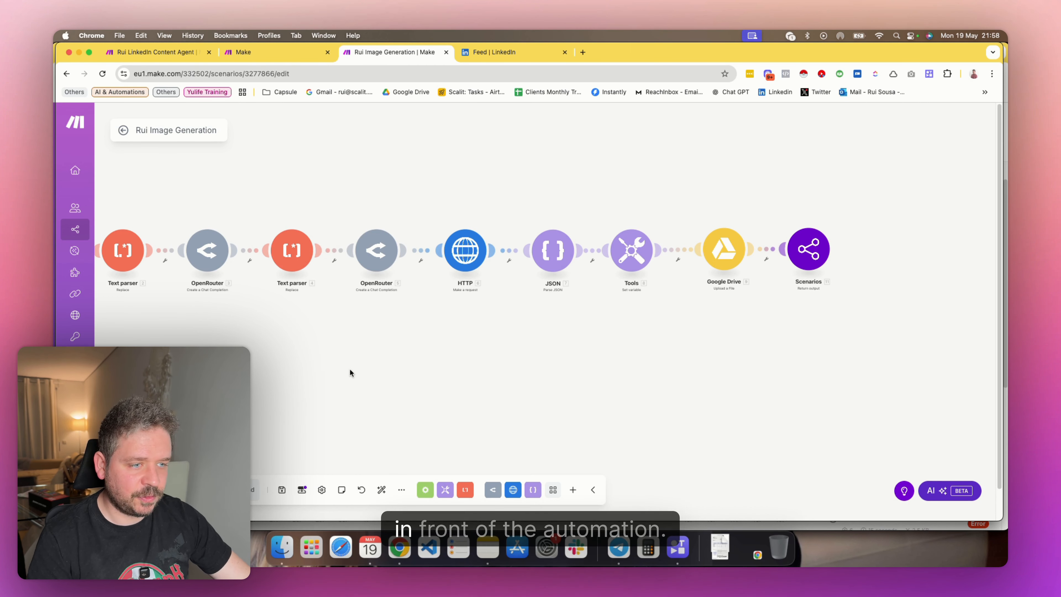
# Review the third OpenRouter module's post title prompt and the source of its linkedin_post scenario input, and close the module
pyautogui.hscroll(5, 349, 368)
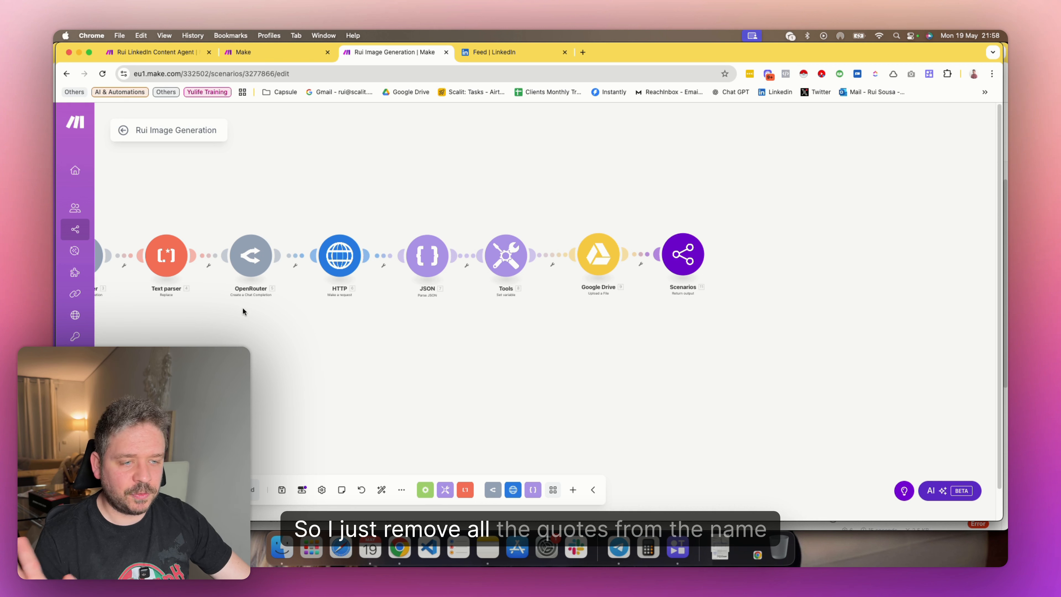
pyautogui.moveTo(273, 318); pyautogui.dragTo(238, 322)
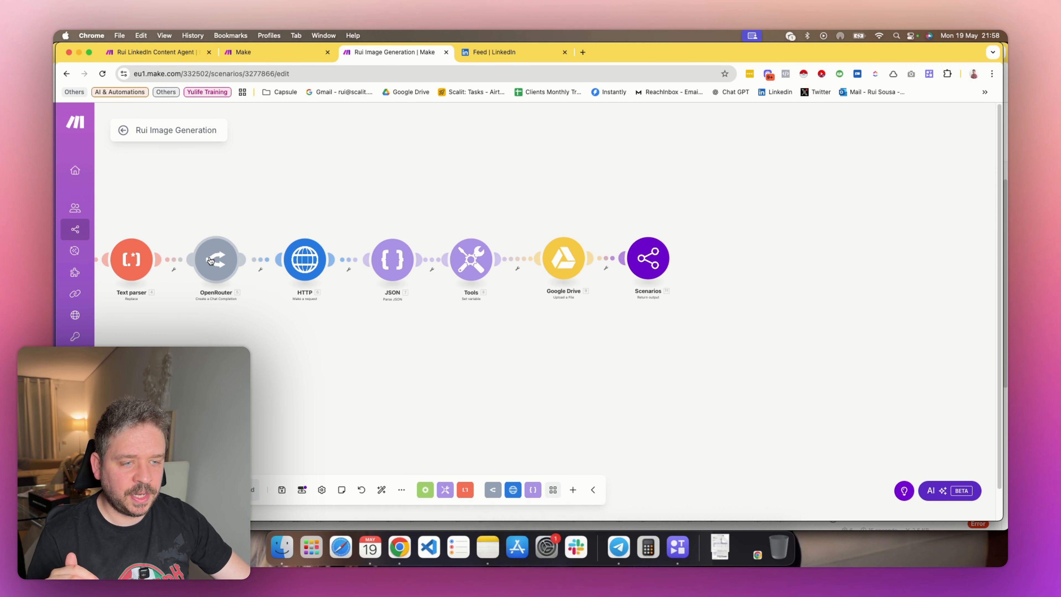
pyautogui.click(211, 268)
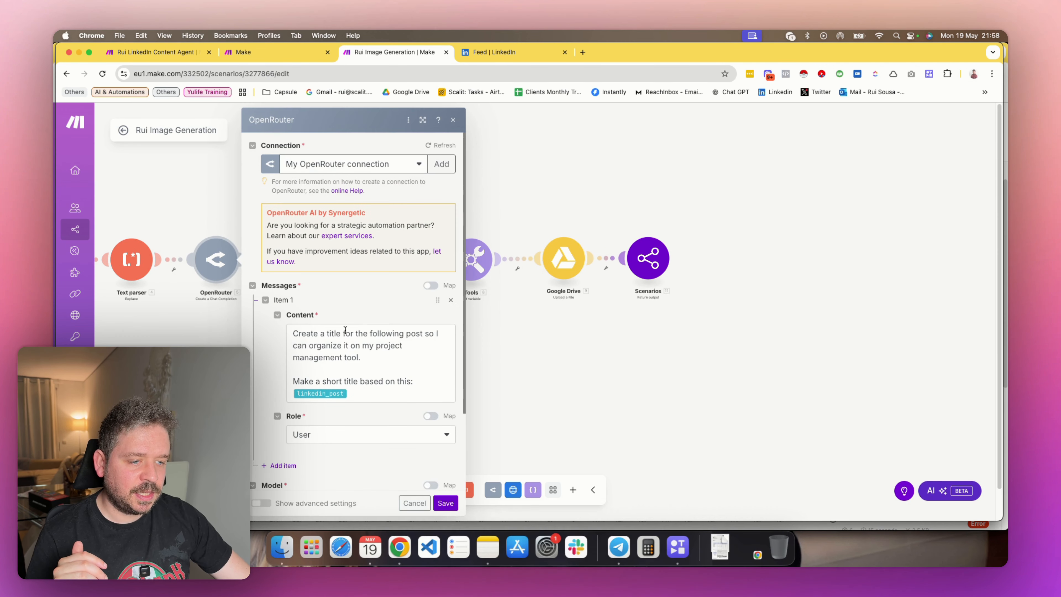
pyautogui.scroll(-2, 367, 284)
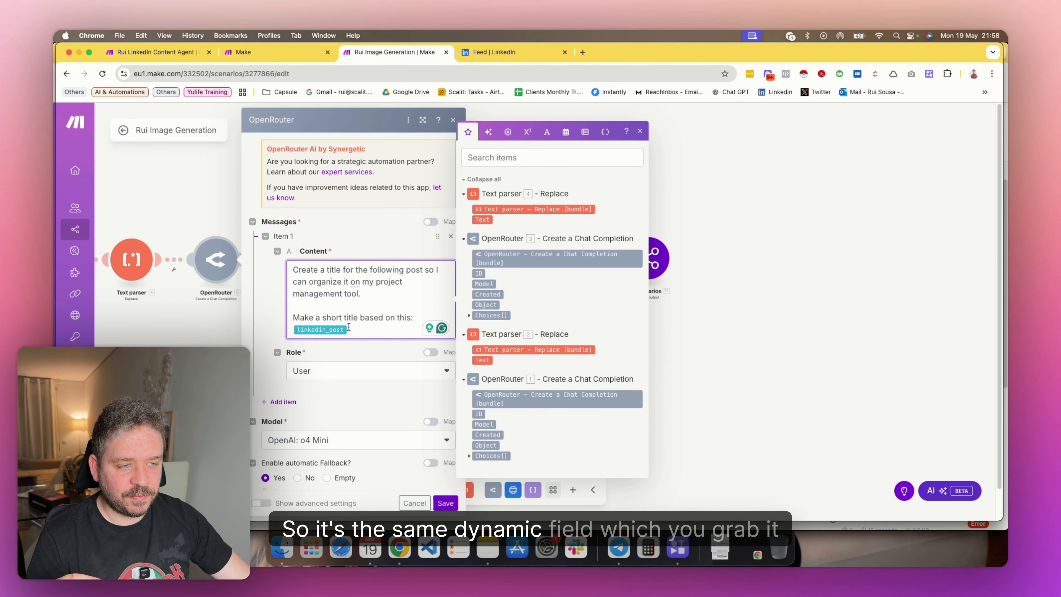
pyautogui.click(604, 131)
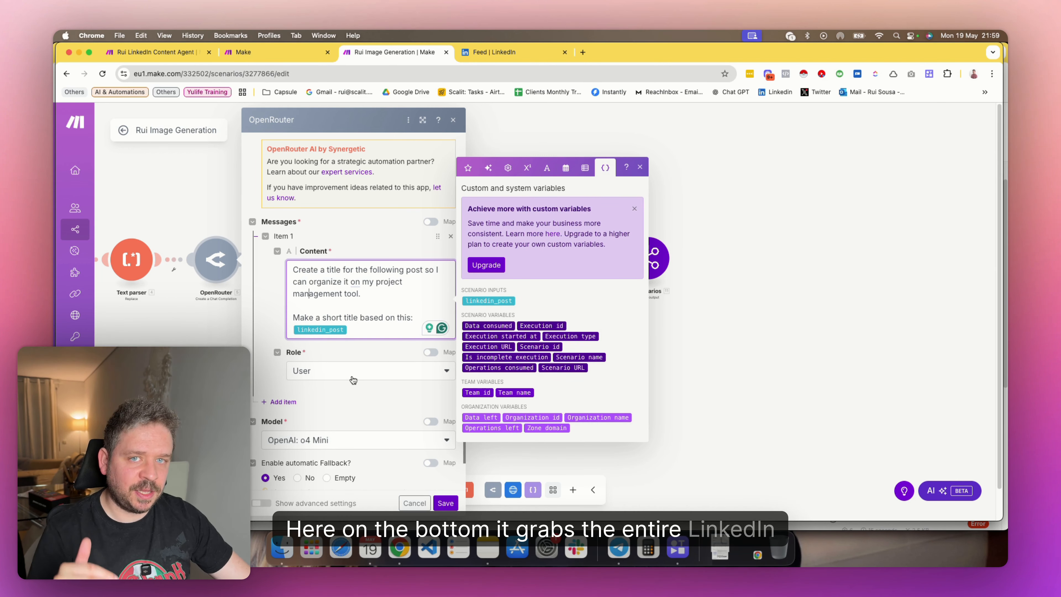
pyautogui.click(453, 121)
# Examine the HTTP module's image generation URL, request method, and Authorization and Content-Type headers
pyautogui.click(305, 259)
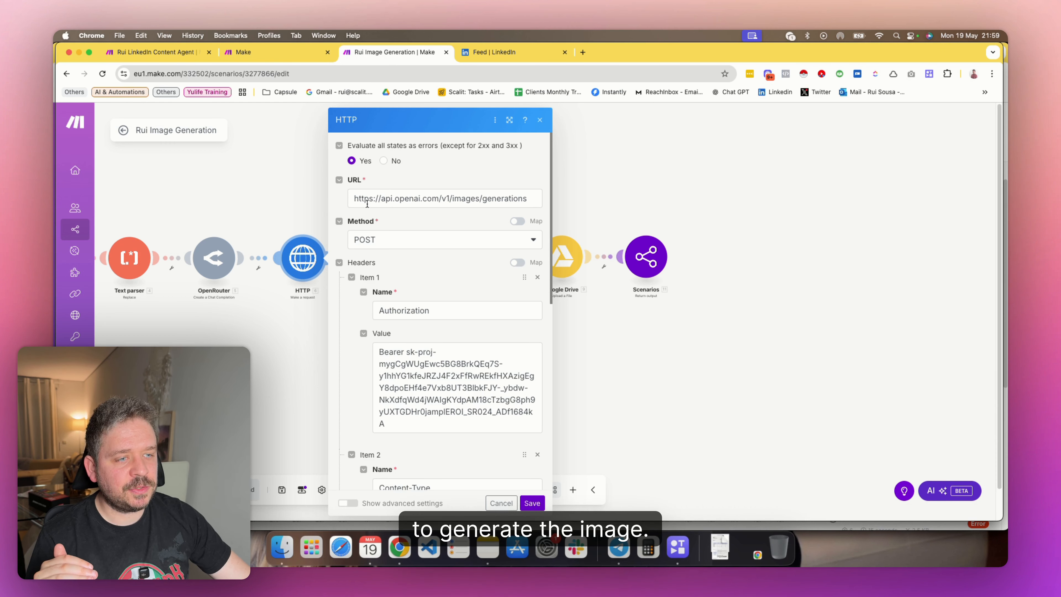
pyautogui.click(455, 197)
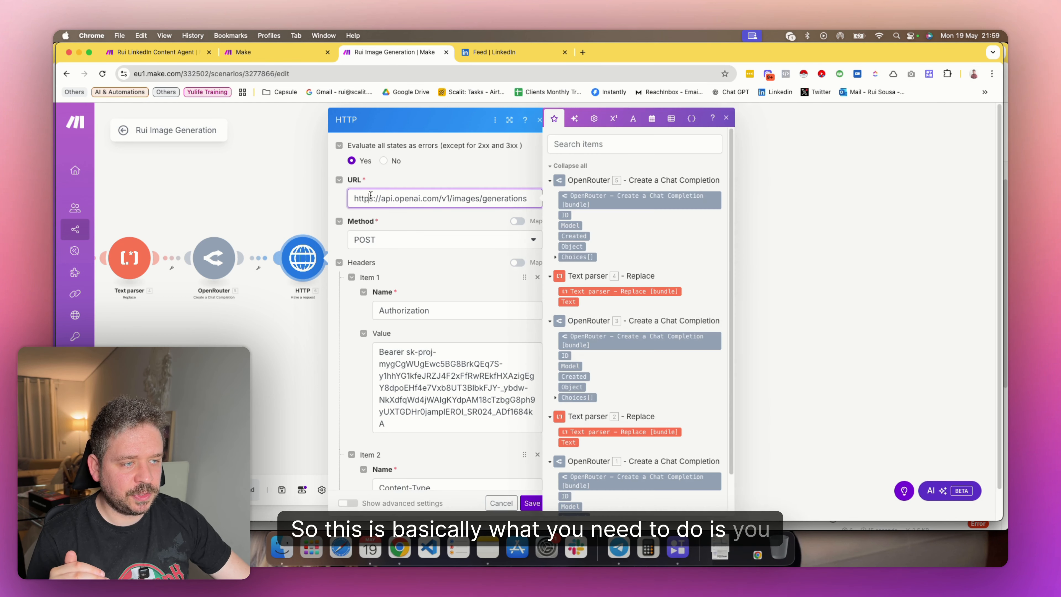
pyautogui.click(455, 184)
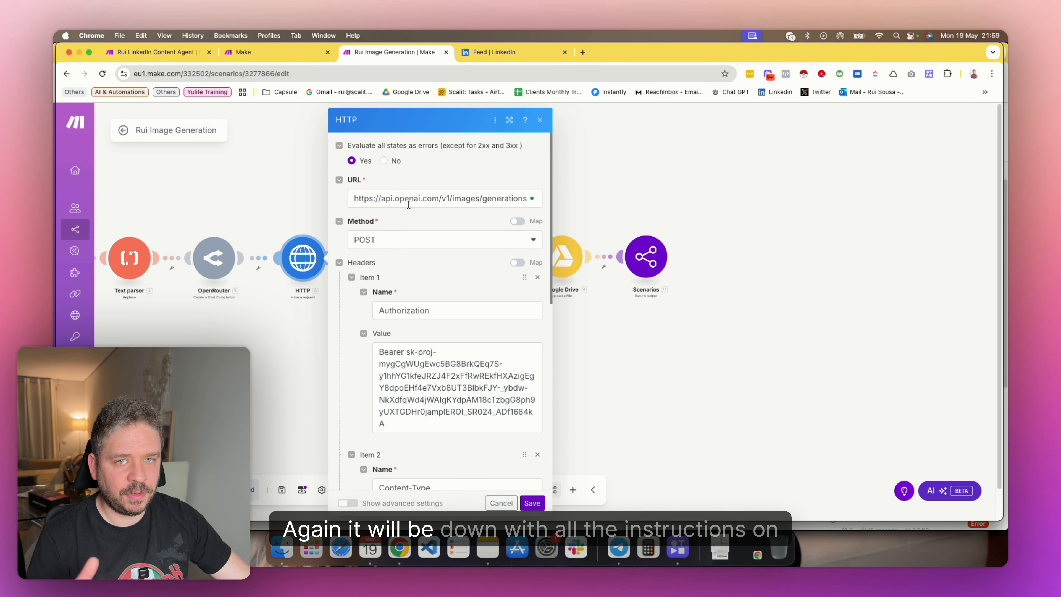
pyautogui.scroll(-6, 408, 204)
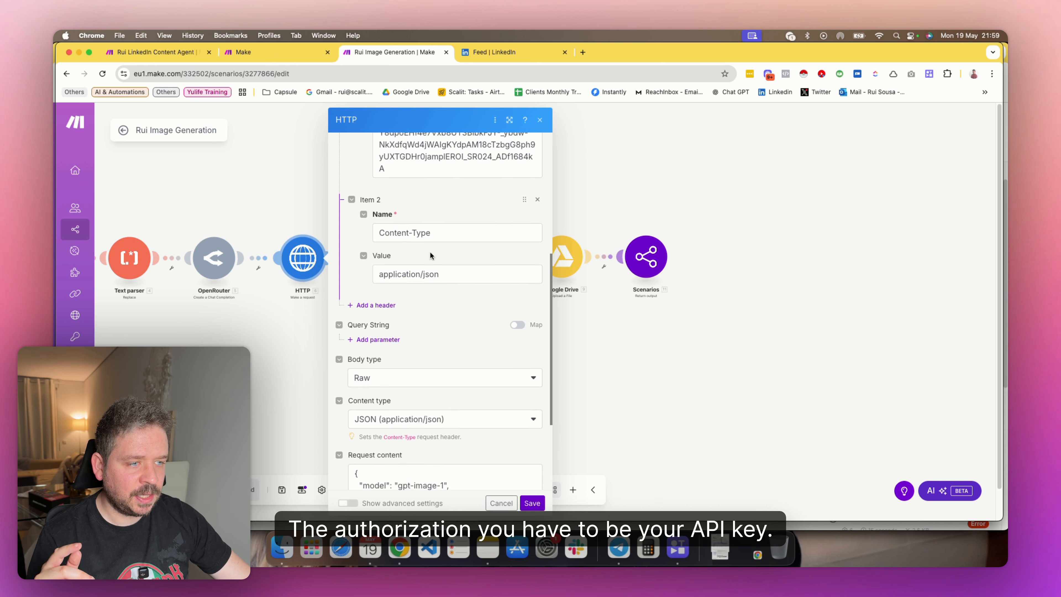
pyautogui.scroll(3, 416, 284)
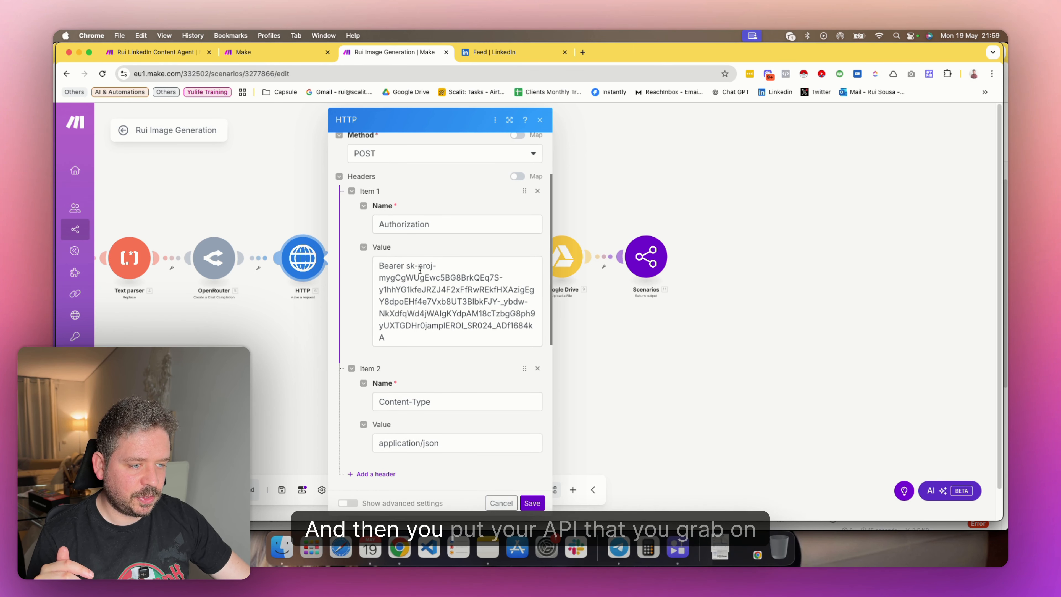
pyautogui.scroll(-3, 421, 351)
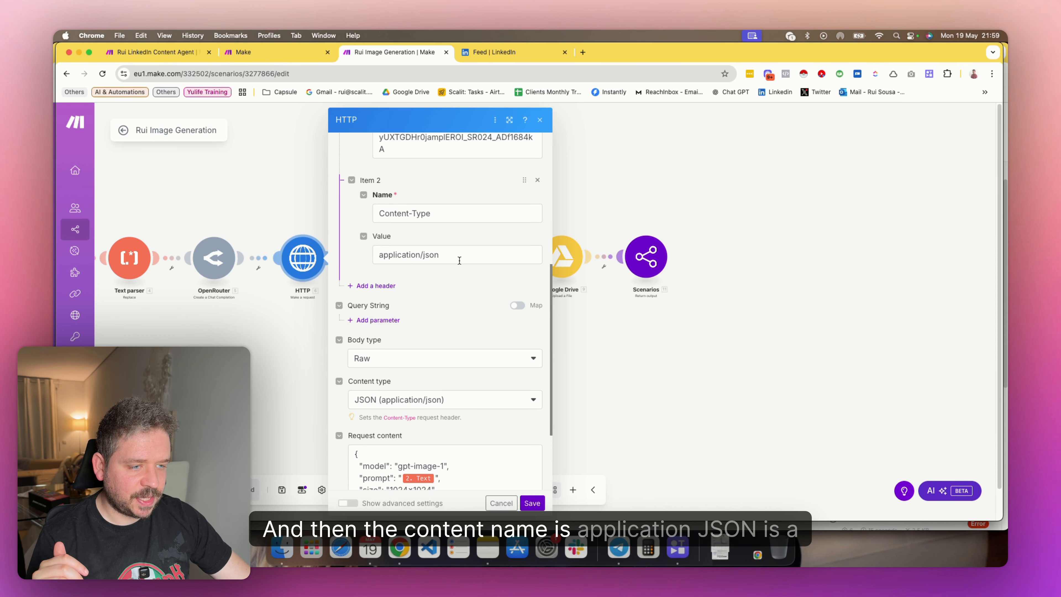
# Examine the HTTP request's body type, content type and JSON request content, including the model, prompt mapping and image size
pyautogui.scroll(-2, 445, 299)
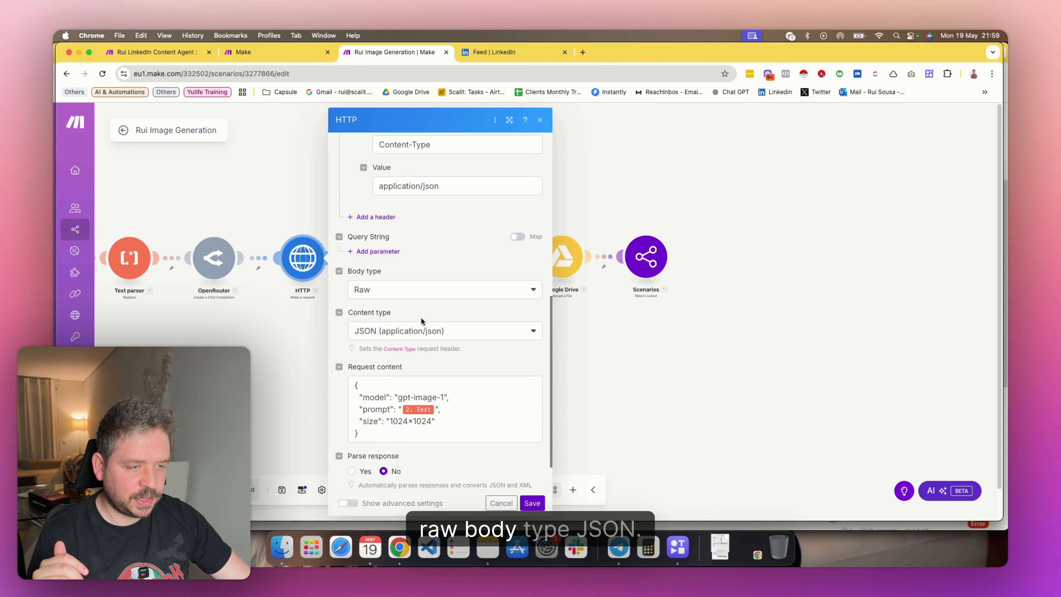
pyautogui.scroll(-3, 421, 321)
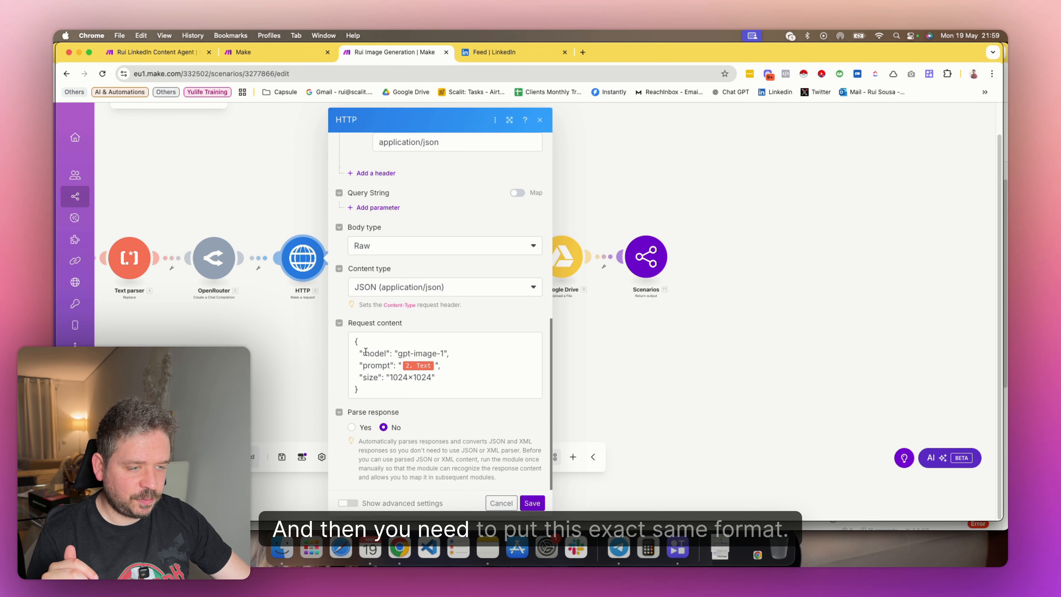
pyautogui.moveTo(356, 343); pyautogui.dragTo(375, 388)
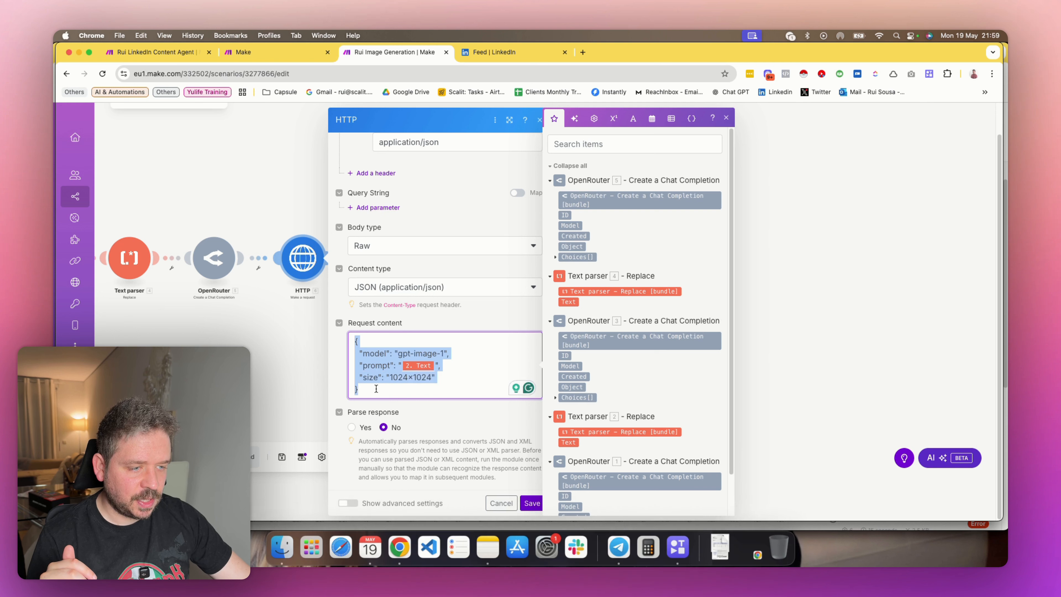
pyautogui.click(374, 388)
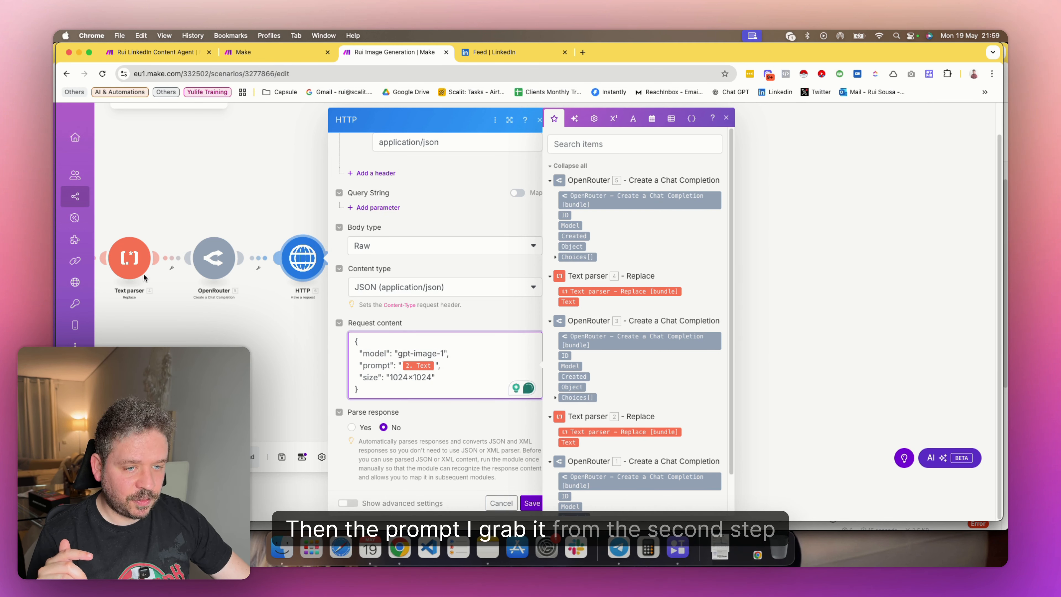
pyautogui.scroll(-3, 602, 368)
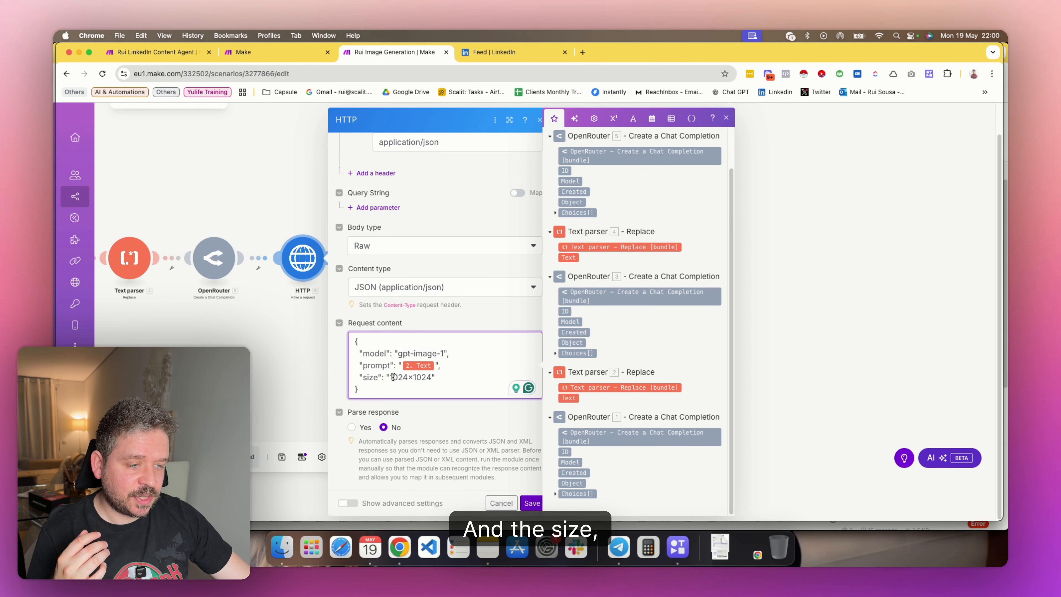
pyautogui.moveTo(392, 378); pyautogui.dragTo(443, 378)
pyautogui.click(434, 384)
pyautogui.click(421, 382)
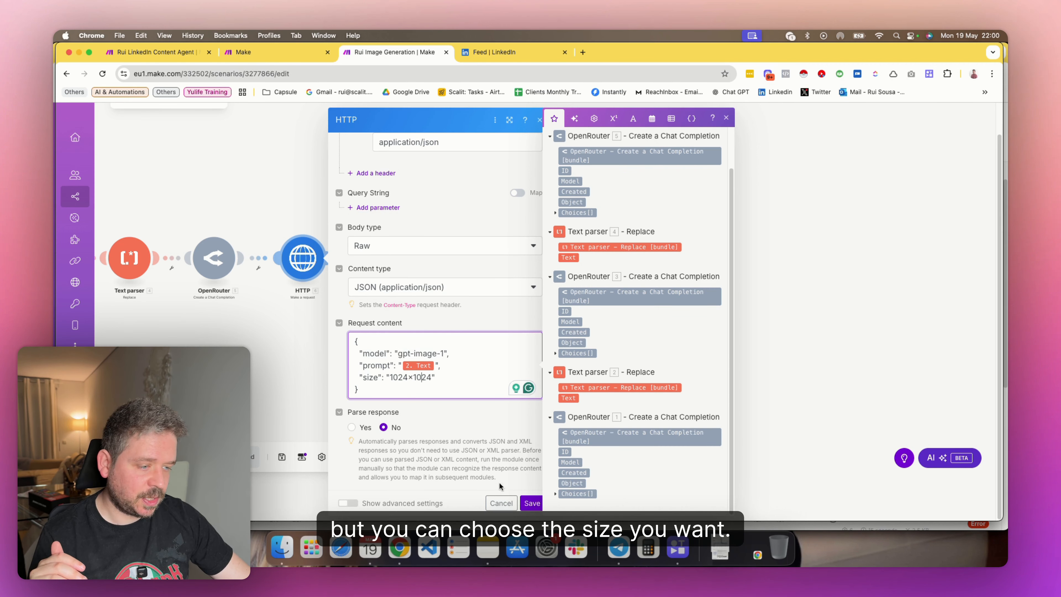
# Recheck the HTTP request from its URL and headers down to the request content, and save the module
pyautogui.scroll(15, 428, 423)
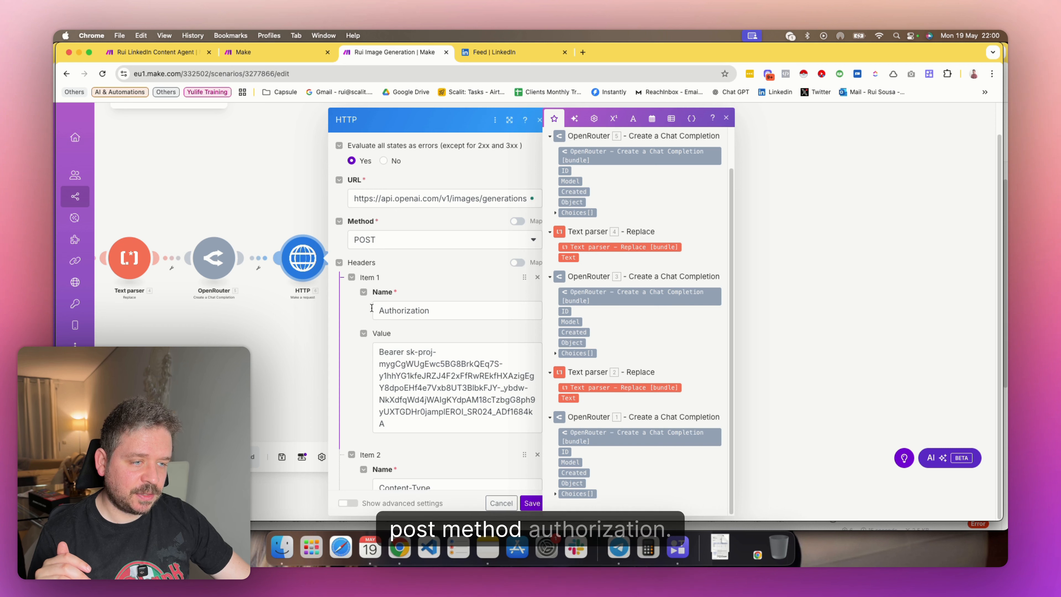
pyautogui.scroll(-5, 376, 305)
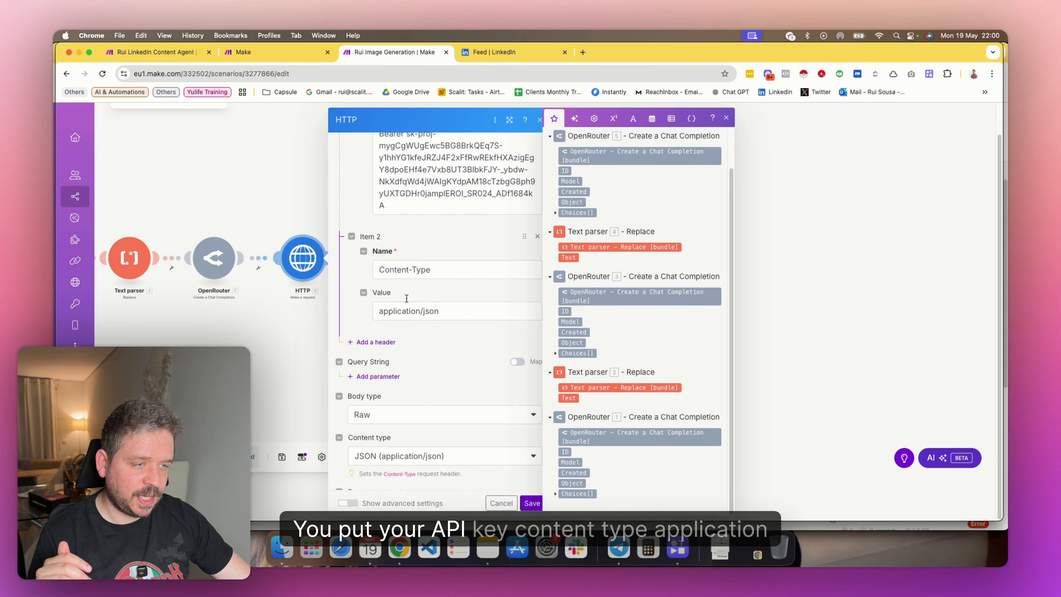
pyautogui.scroll(-2, 424, 312)
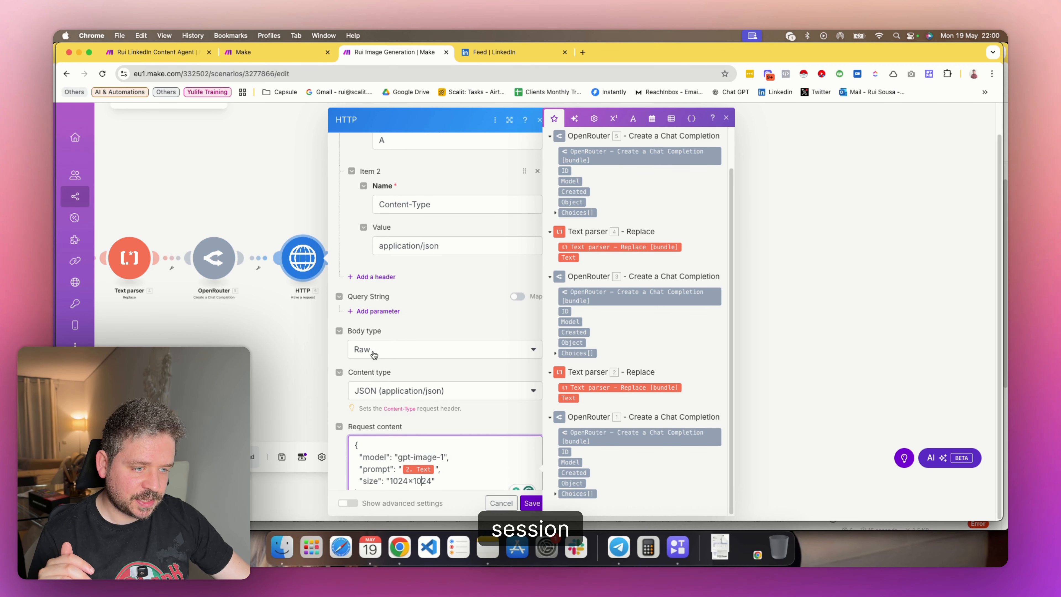
pyautogui.scroll(-3, 407, 355)
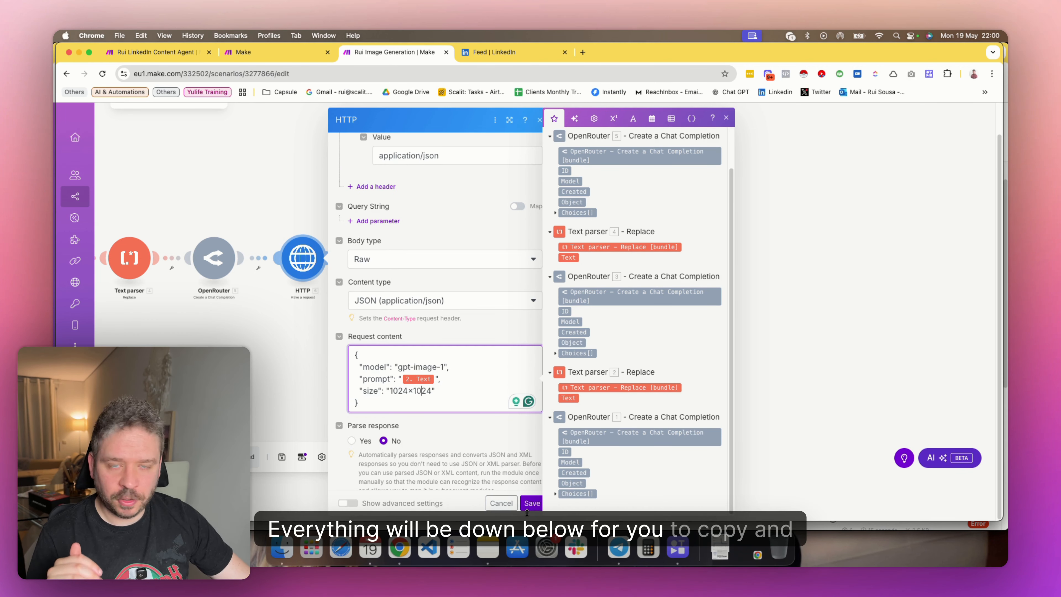
pyautogui.click(531, 504)
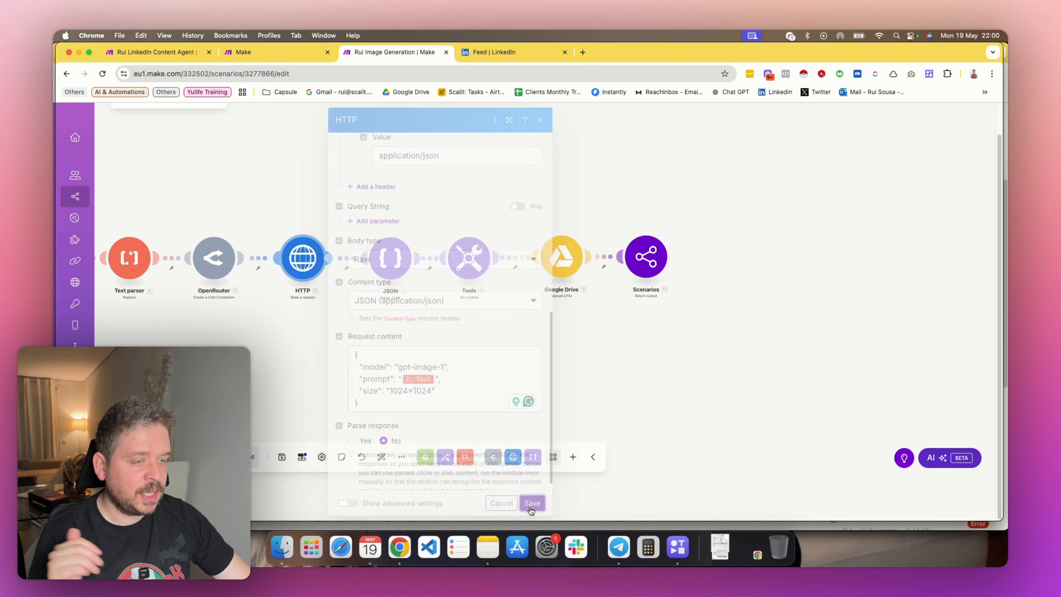
# Inspect the JSON module's JSON string mapping and the Tools module's binary variable conversion, closing each module
pyautogui.hscroll(3, 271, 276)
pyautogui.click(284, 274)
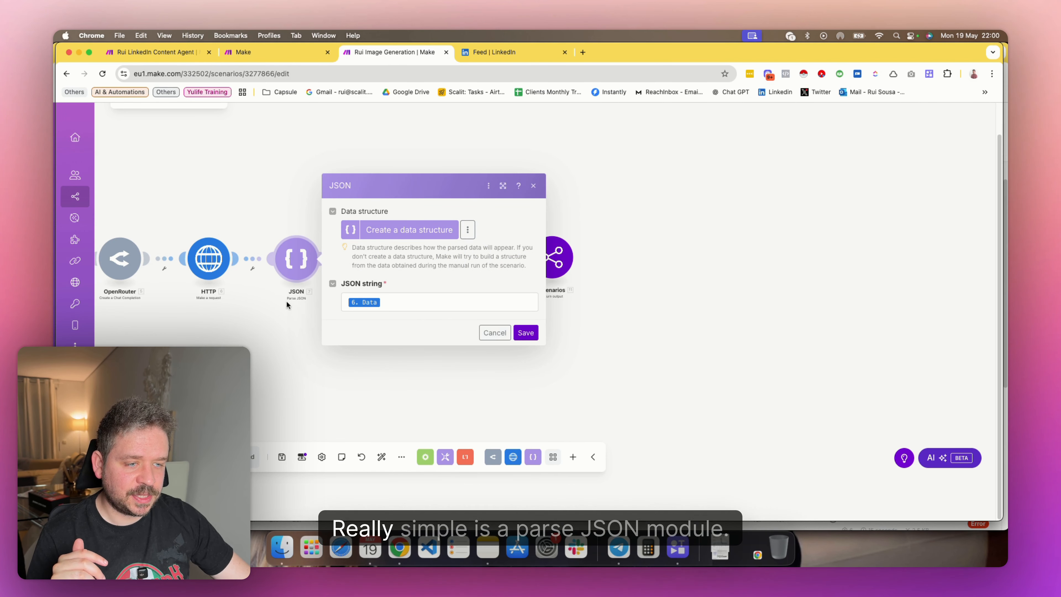
pyautogui.click(396, 302)
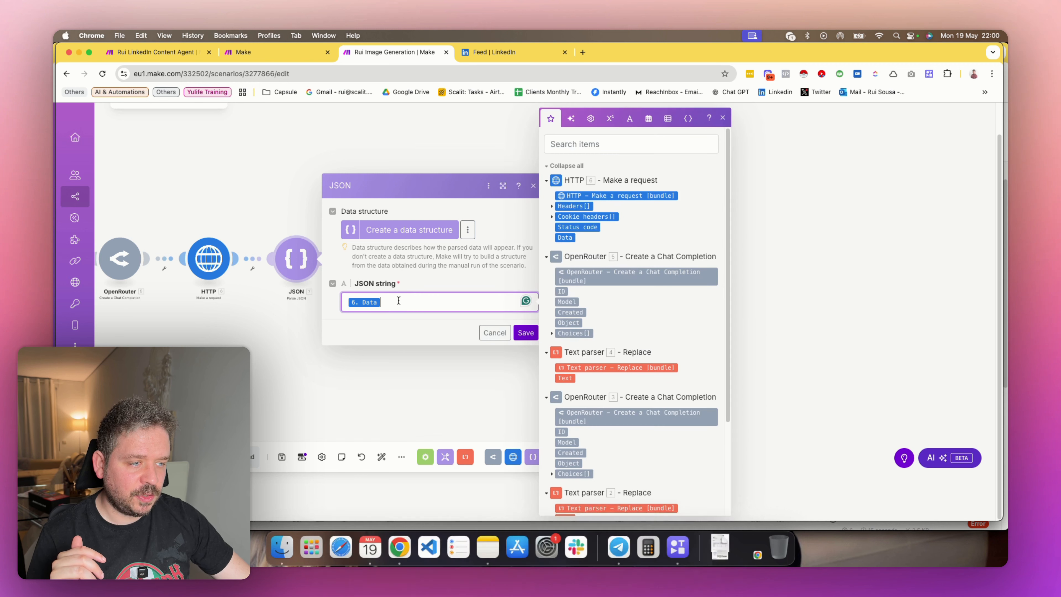
pyautogui.click(437, 378)
pyautogui.moveTo(437, 378); pyautogui.dragTo(323, 375)
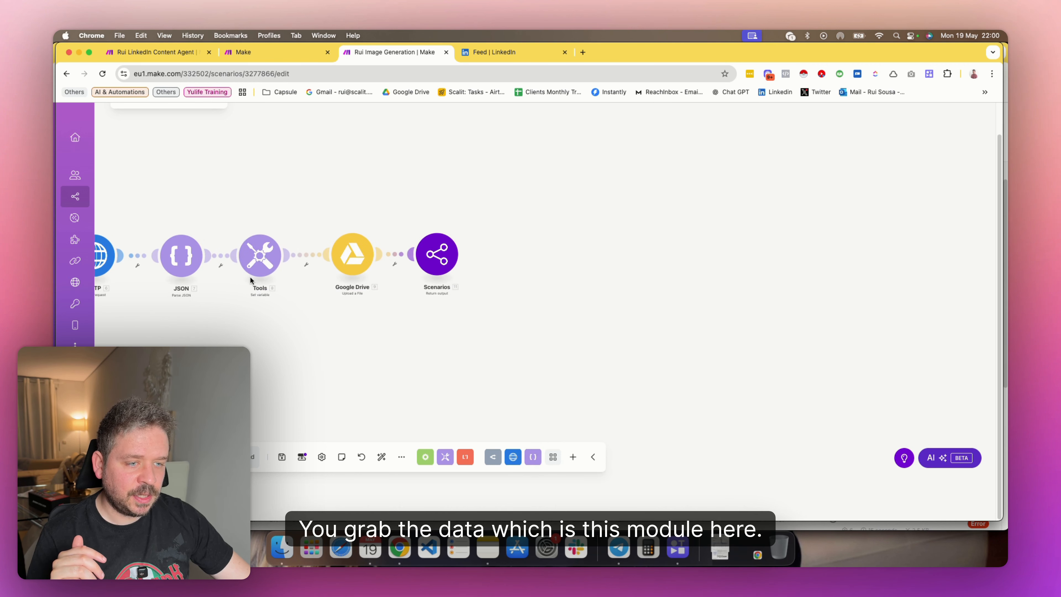
pyautogui.click(259, 261)
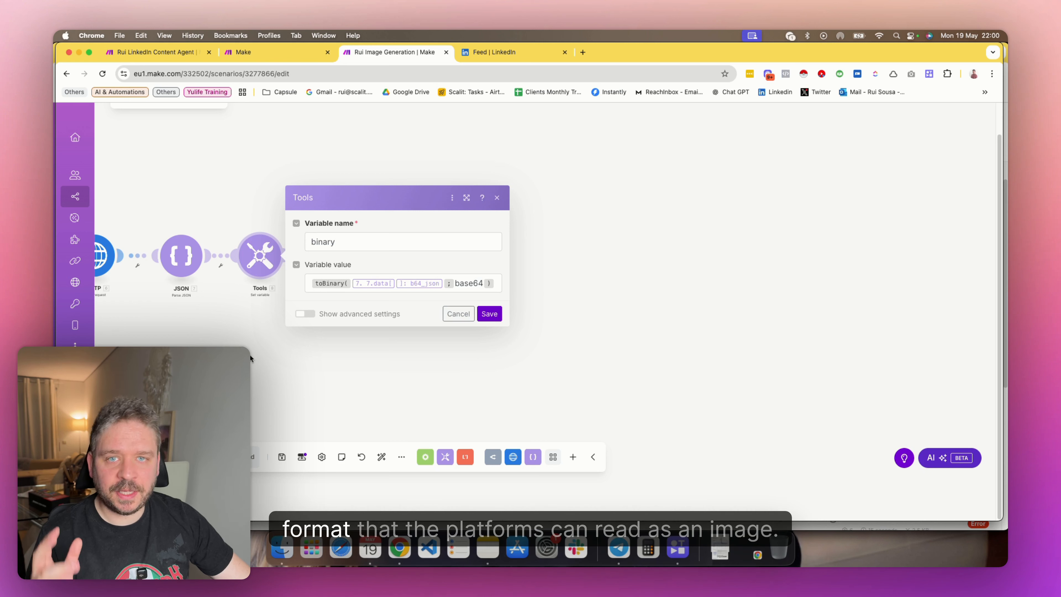
pyautogui.click(247, 344)
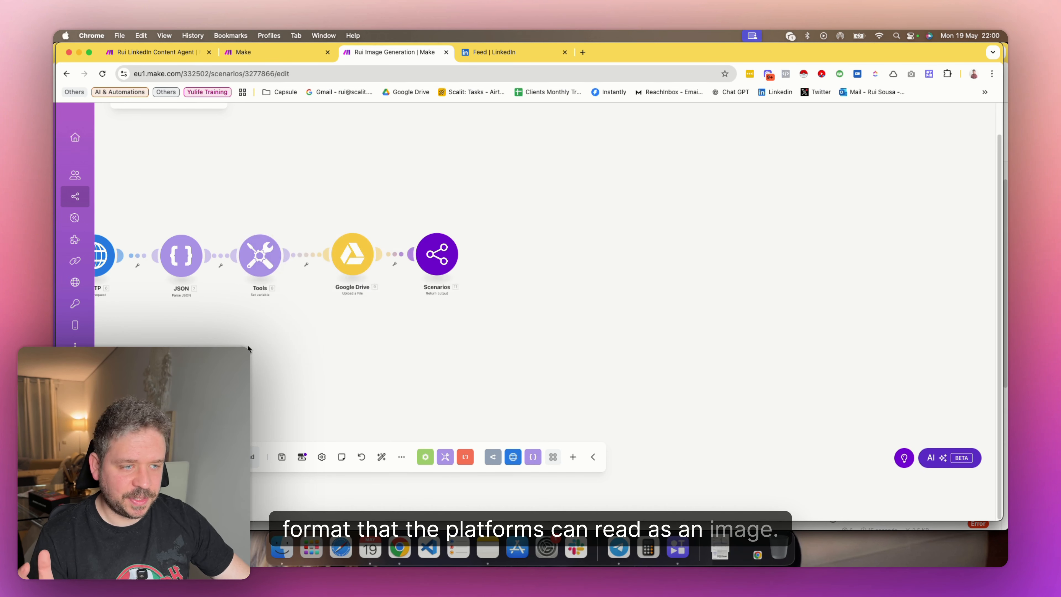
# Examine the Google Drive upload module's connection, folder location, file name mapping and binary data mapping, and save the module
pyautogui.moveTo(356, 336); pyautogui.dragTo(314, 343)
pyautogui.click(315, 273)
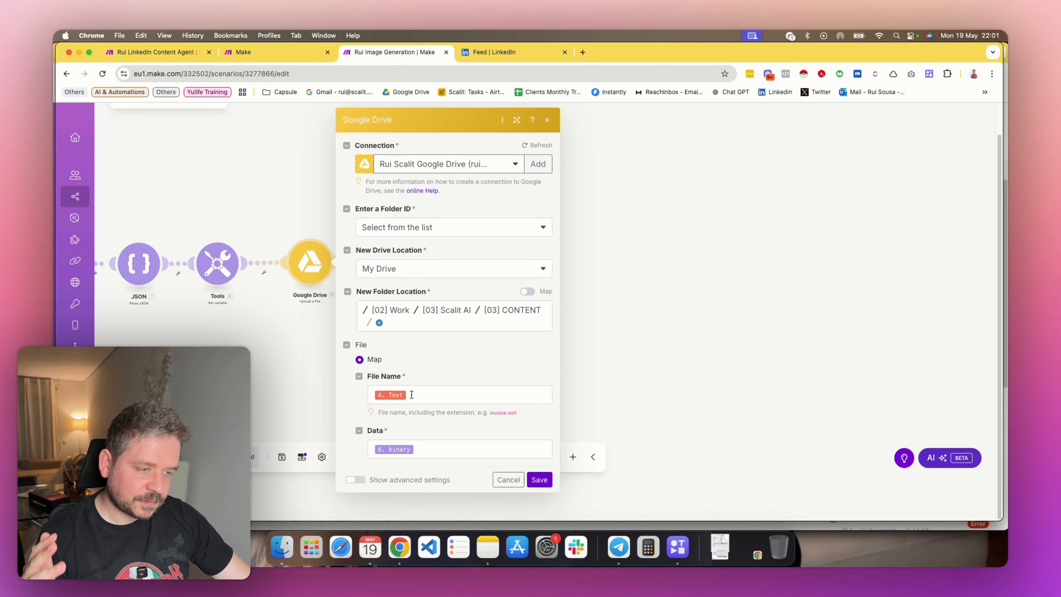
pyautogui.click(440, 396)
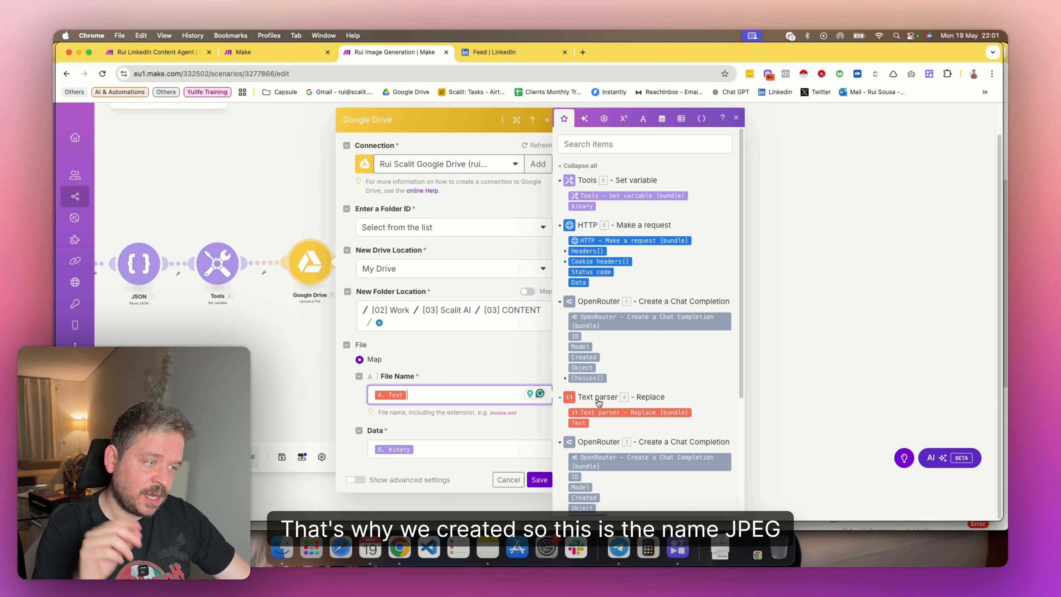
pyautogui.scroll(-4, 599, 402)
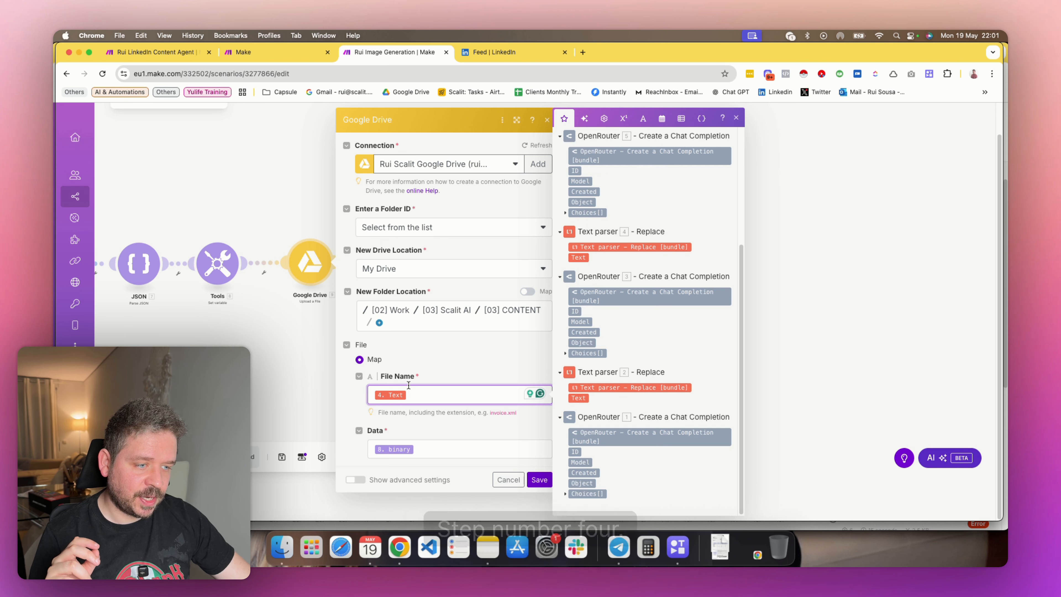
pyautogui.click(440, 349)
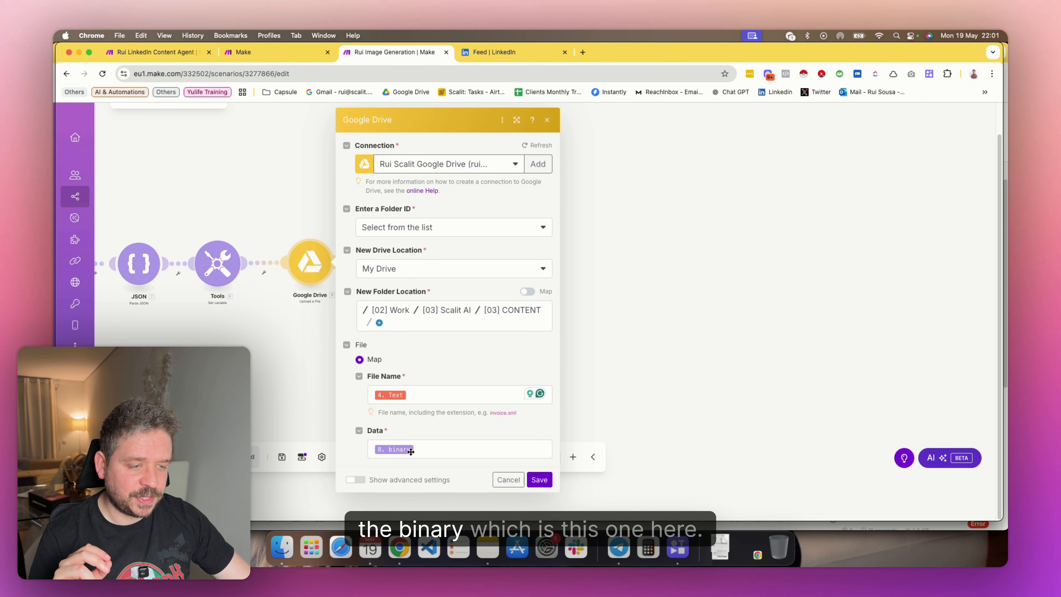
pyautogui.click(540, 479)
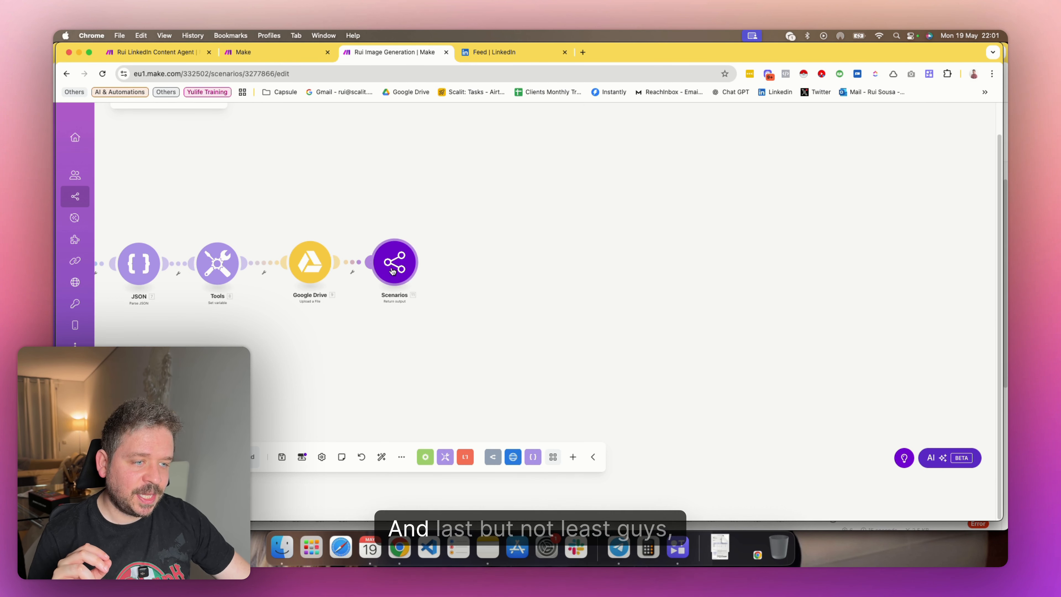
# Inspect the Scenarios return output mappings for image_url and image_file_id, and the scenario's linkedin_post input definition
pyautogui.click(392, 271)
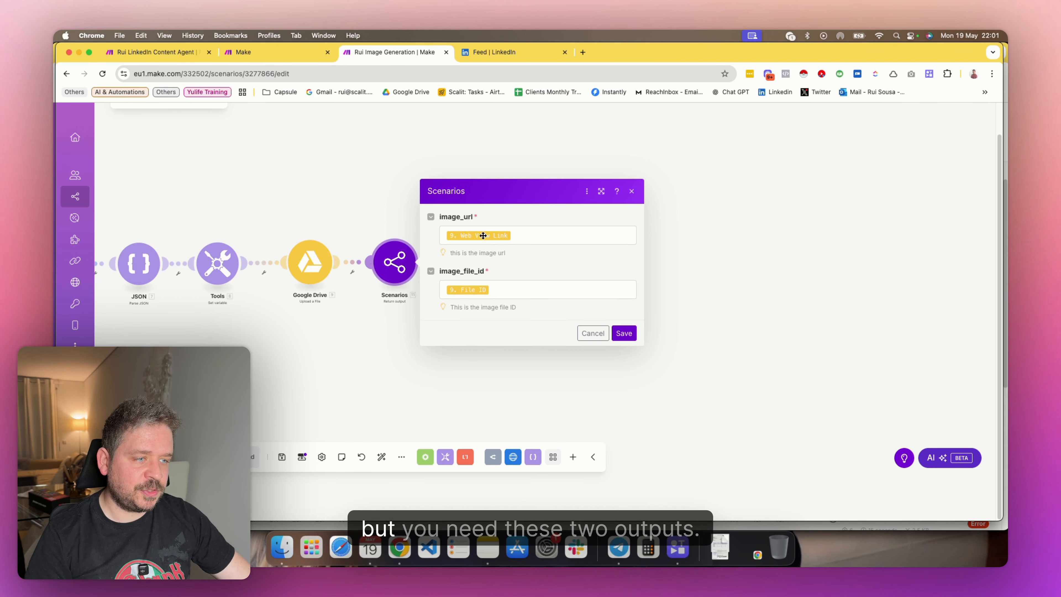
pyautogui.click(302, 457)
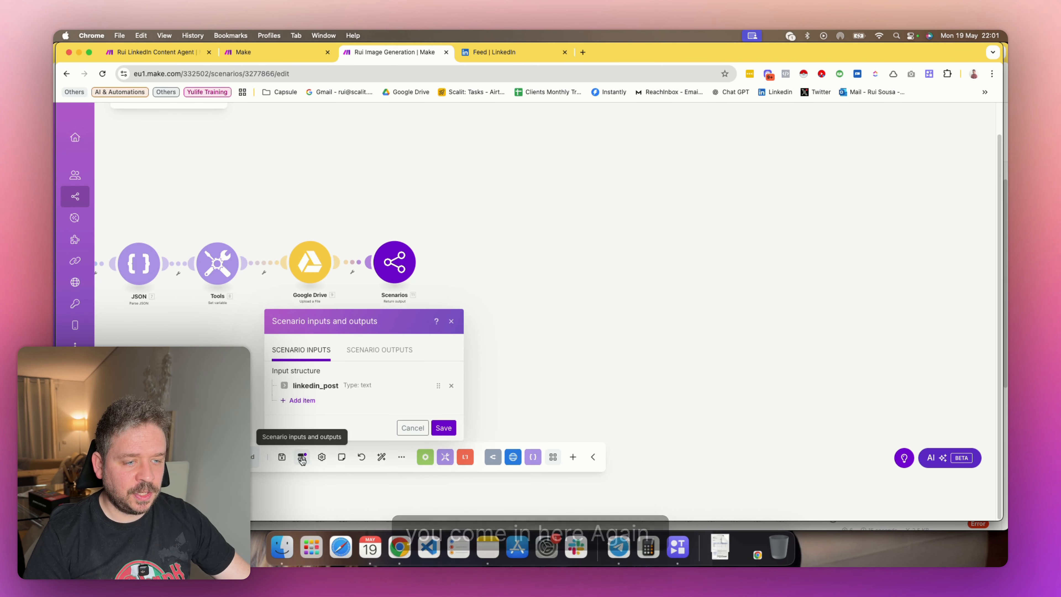
pyautogui.click(304, 386)
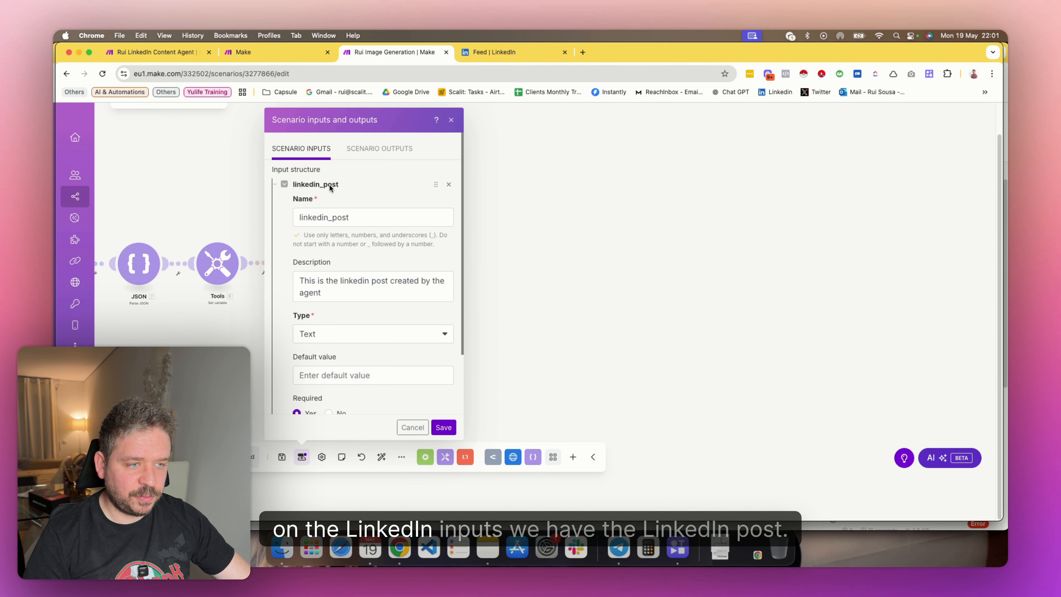
# Examine the image_url and image_file_id scenario outputs with their descriptions, types and required settings, and close the definitions
pyautogui.click(367, 148)
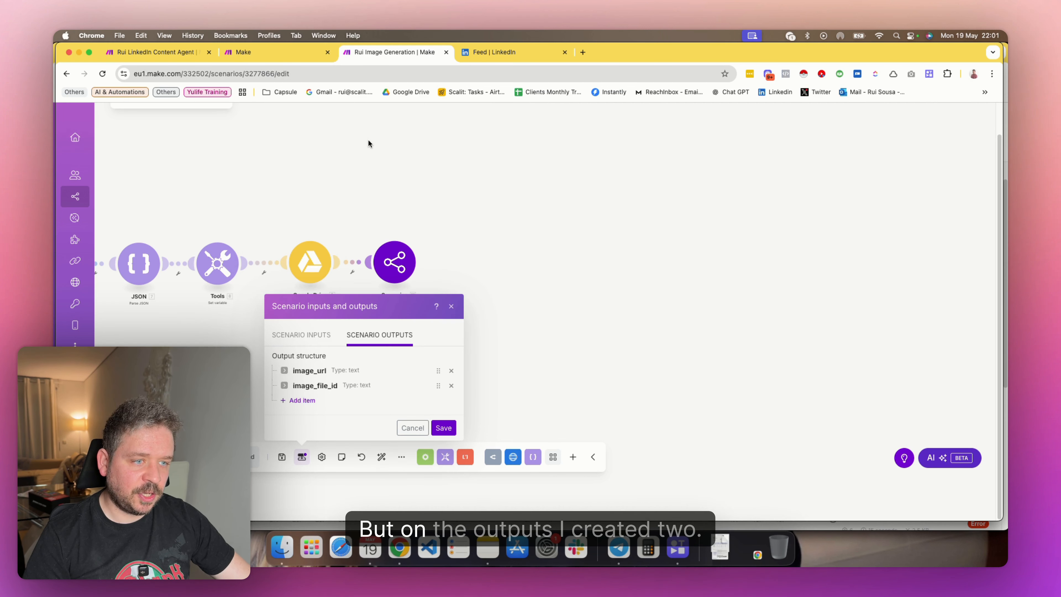
pyautogui.click(304, 370)
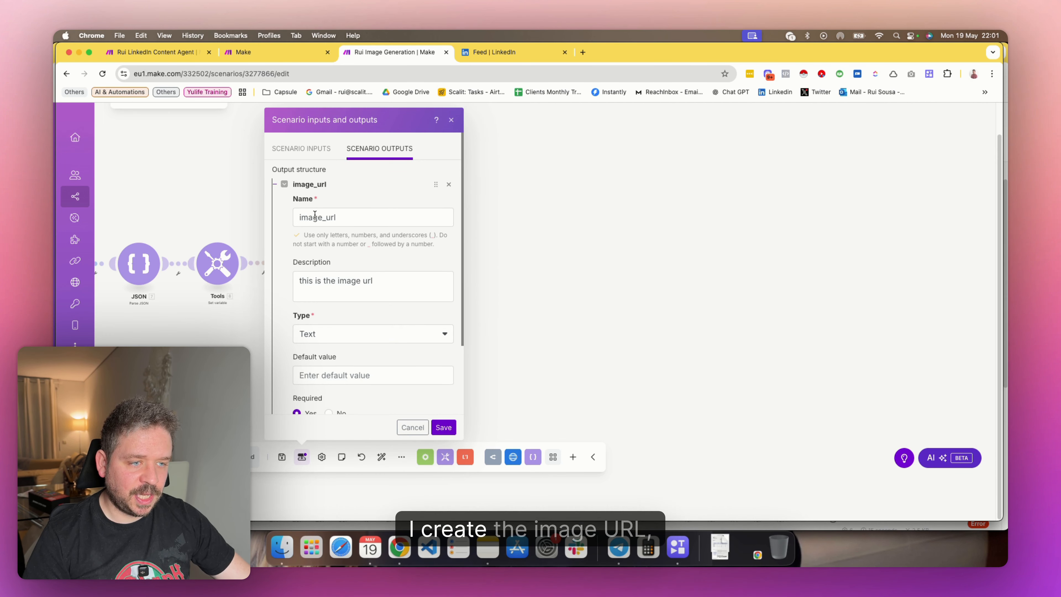
pyautogui.scroll(-3, 367, 289)
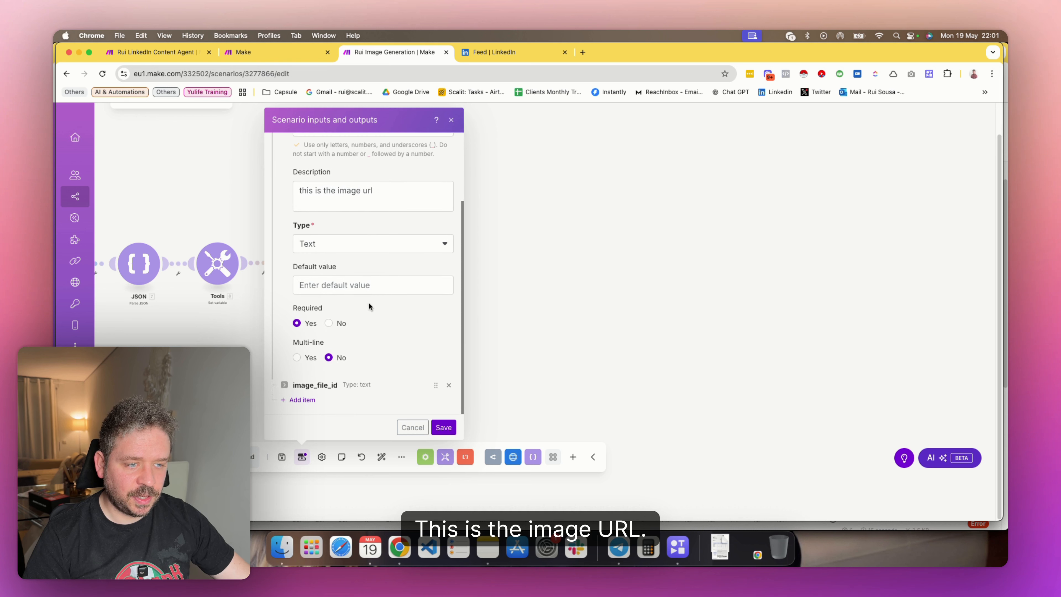
pyautogui.click(284, 384)
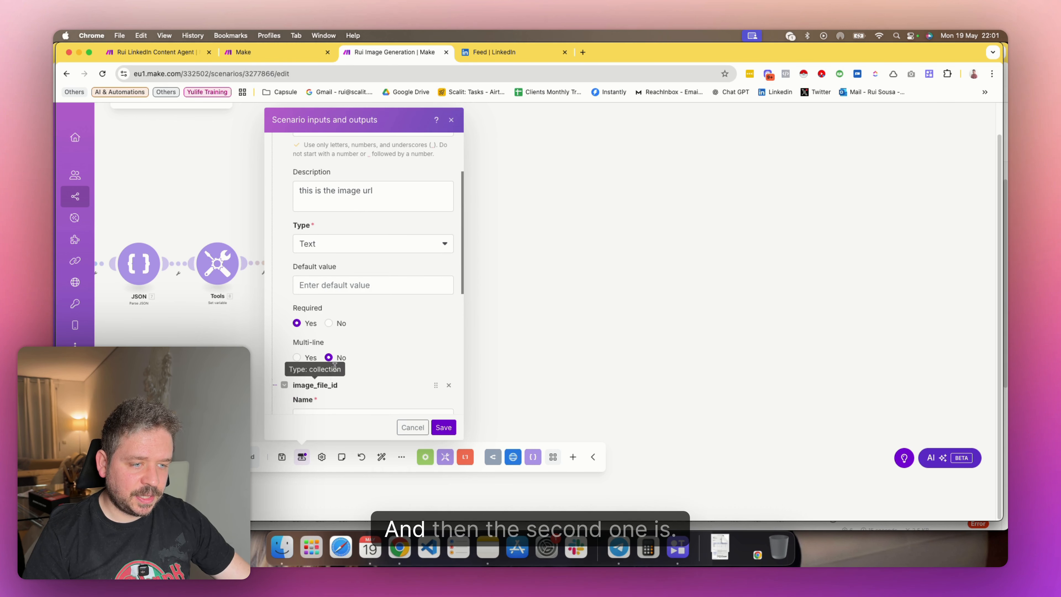
pyautogui.scroll(-3, 353, 316)
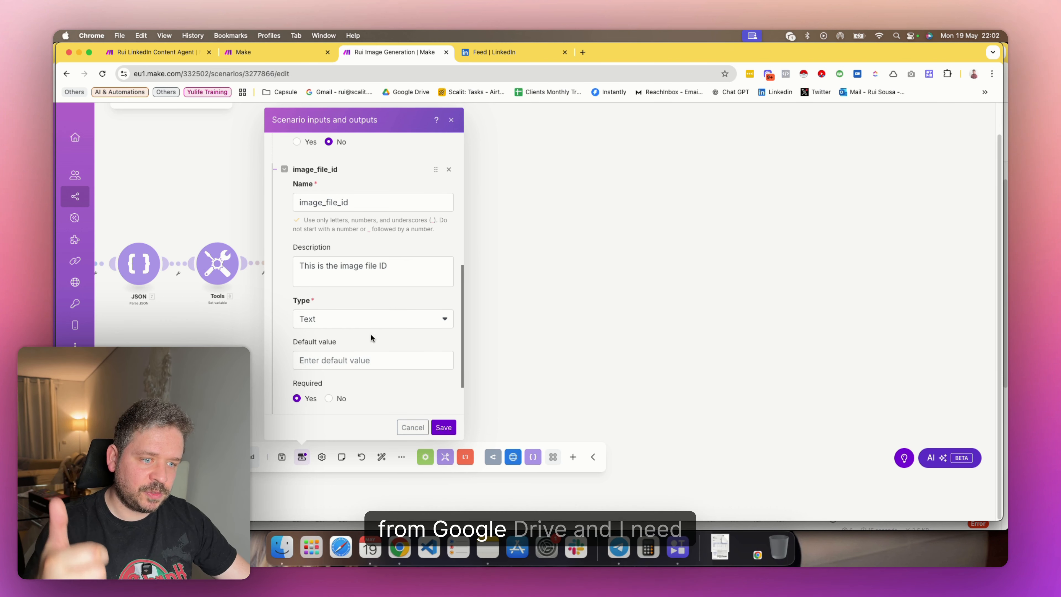
pyautogui.click(453, 122)
# Save the Rui Image Generation scenario and bring its whole module chain into view
pyautogui.hscroll(-4, 356, 343)
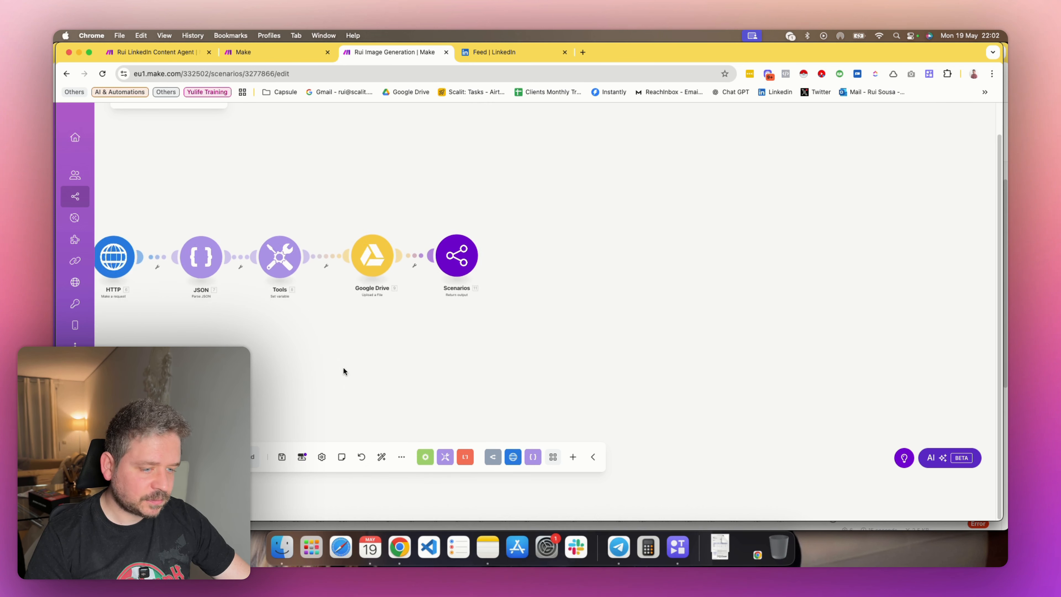
pyautogui.click(282, 457)
pyautogui.hscroll(-10, 267, 342)
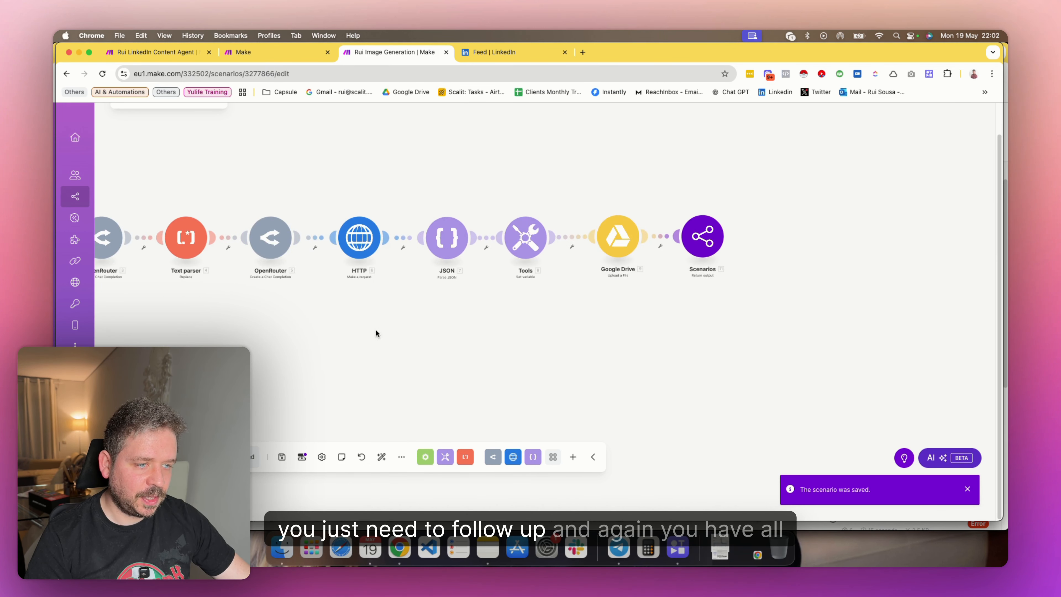
pyautogui.hscroll(3, 460, 338)
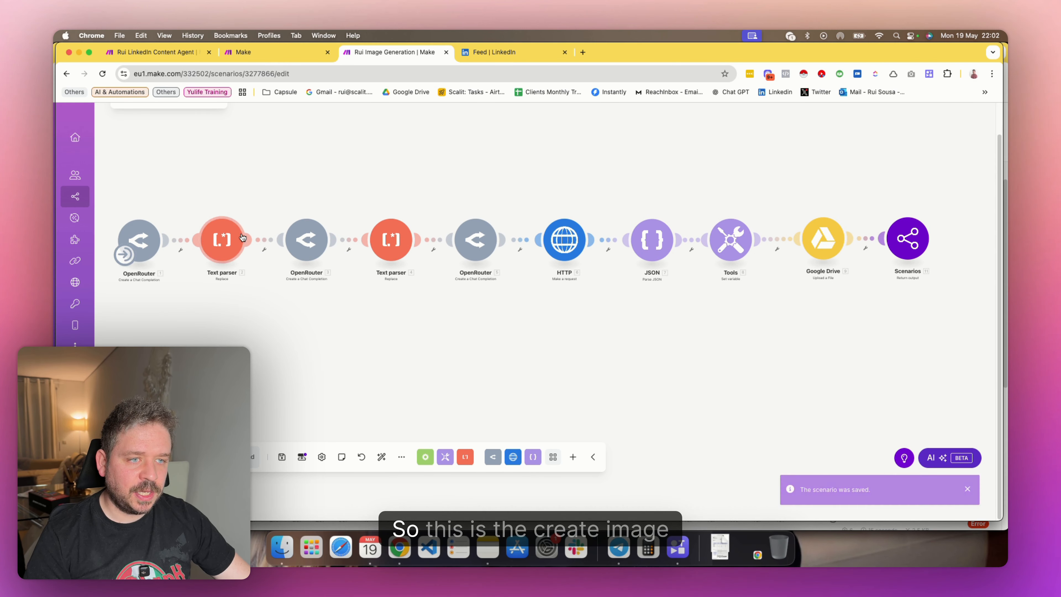
pyautogui.click(280, 53)
pyautogui.click(172, 50)
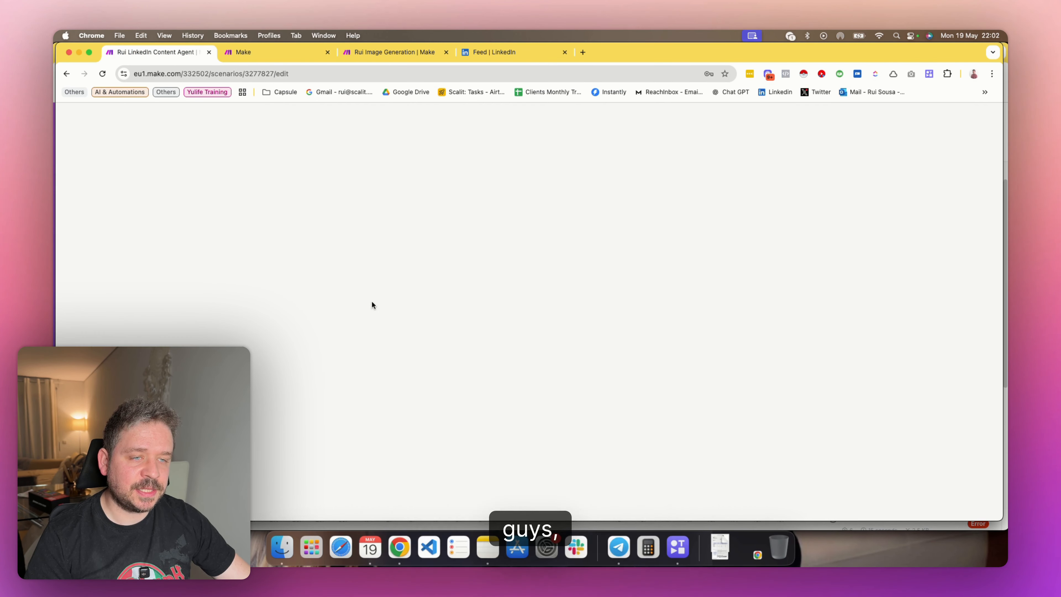
pyautogui.click(268, 52)
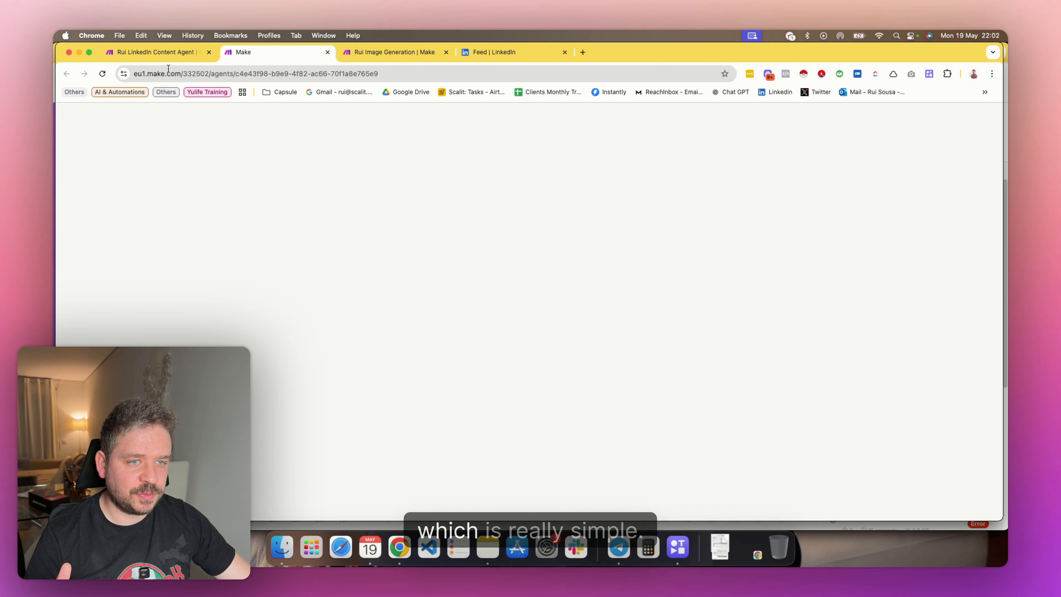
# Open the Rui Linkedin Scheduler scenario from the Skool Examples folder
pyautogui.click(360, 53)
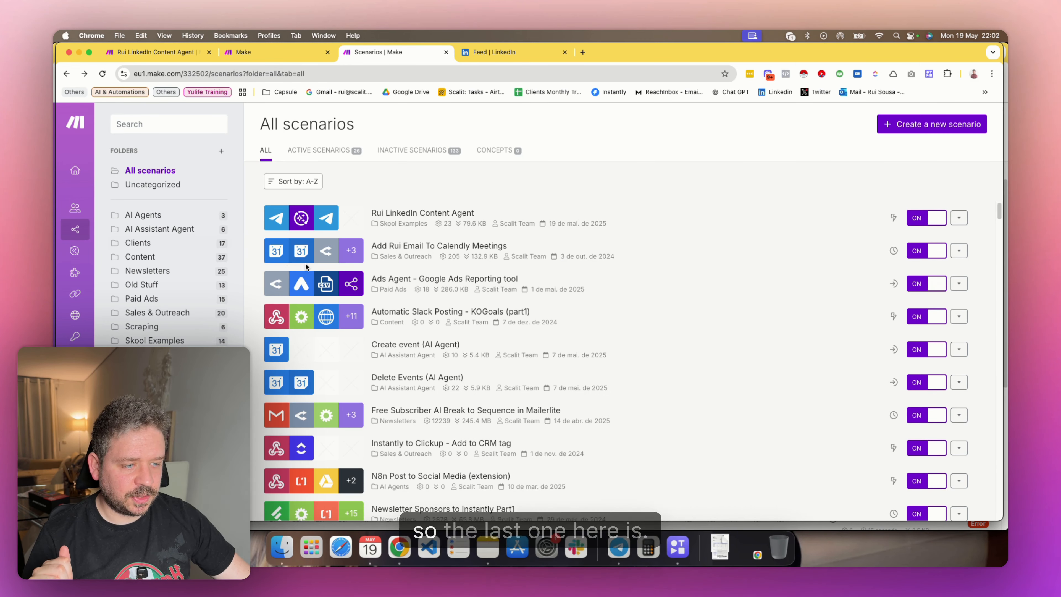
pyautogui.scroll(-5, 374, 286)
pyautogui.scroll(4, 375, 285)
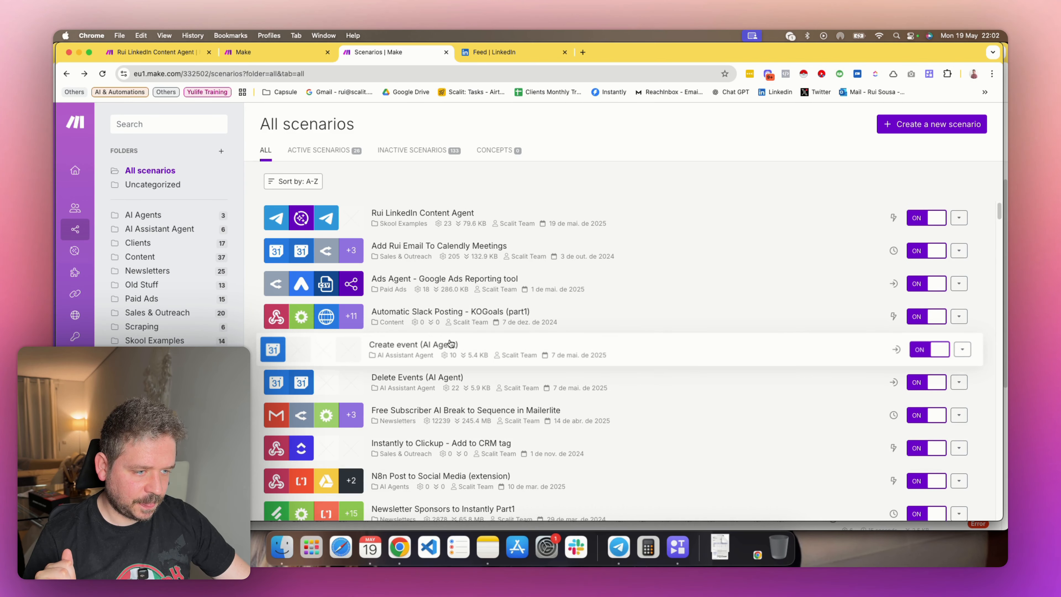
pyautogui.click(165, 341)
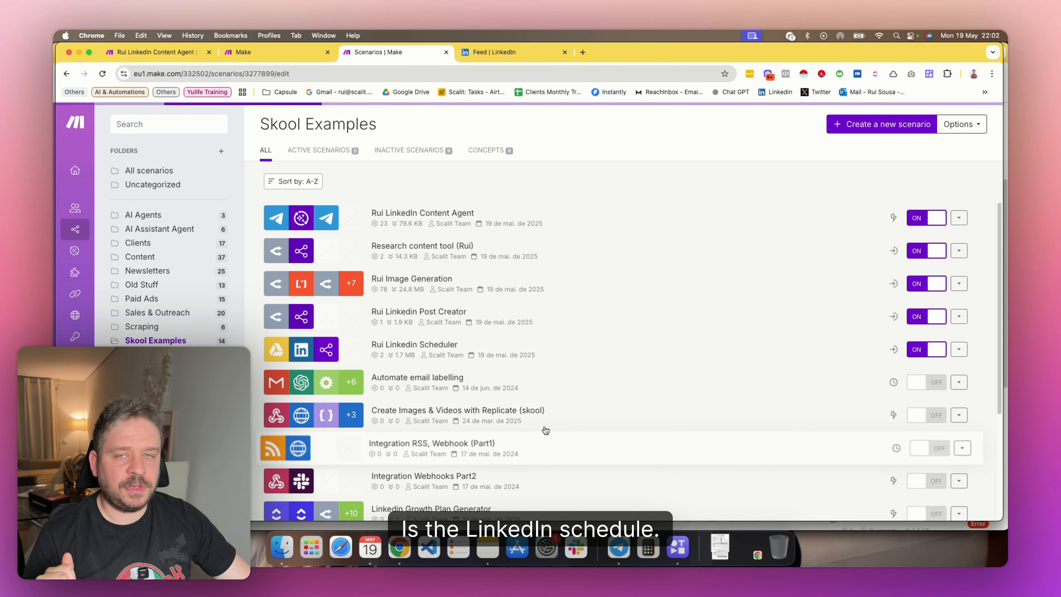
pyautogui.click(418, 344)
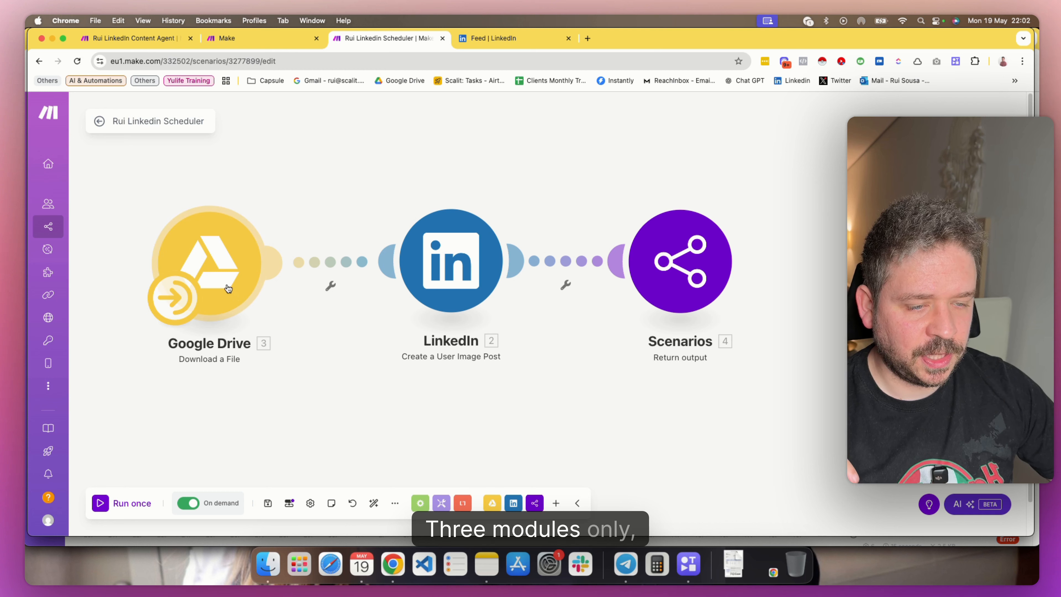
# Examine the scheduler's linkedin_content scenario input, including its name, description, text type and required setting
pyautogui.click(289, 503)
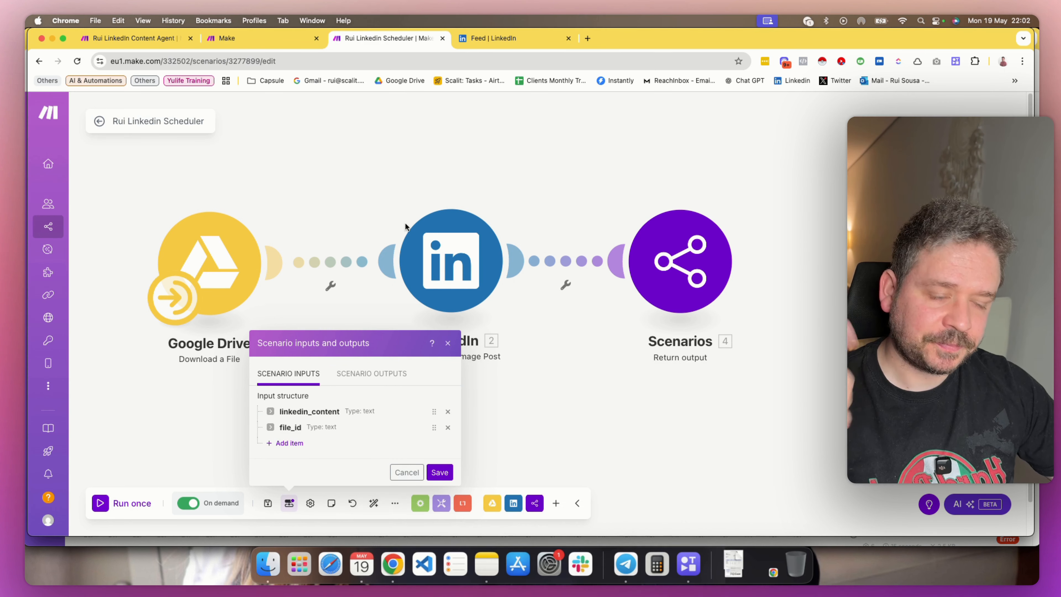
pyautogui.click(310, 411)
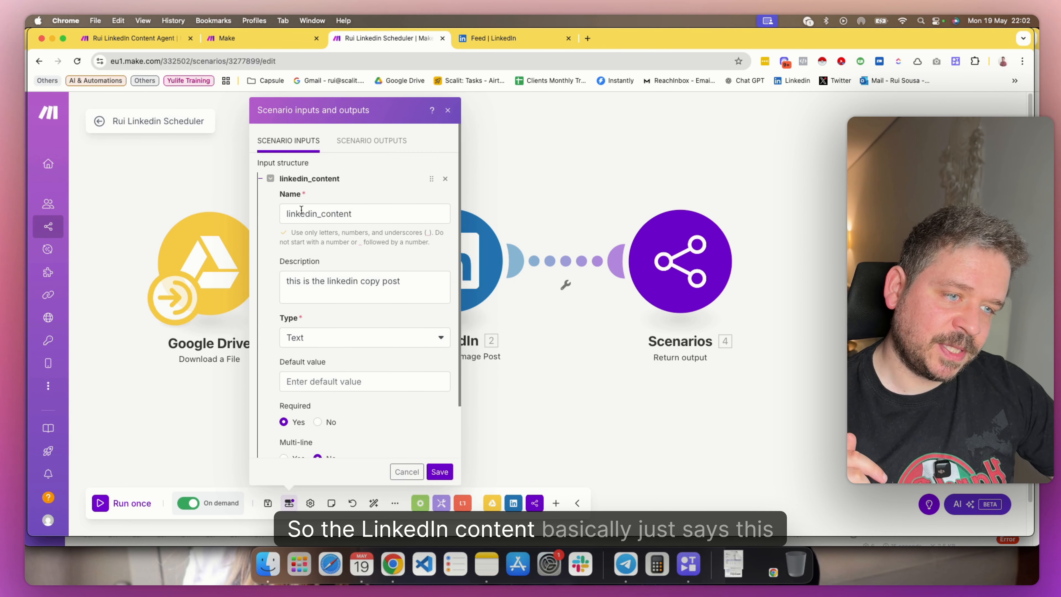
pyautogui.moveTo(288, 282); pyautogui.dragTo(408, 281)
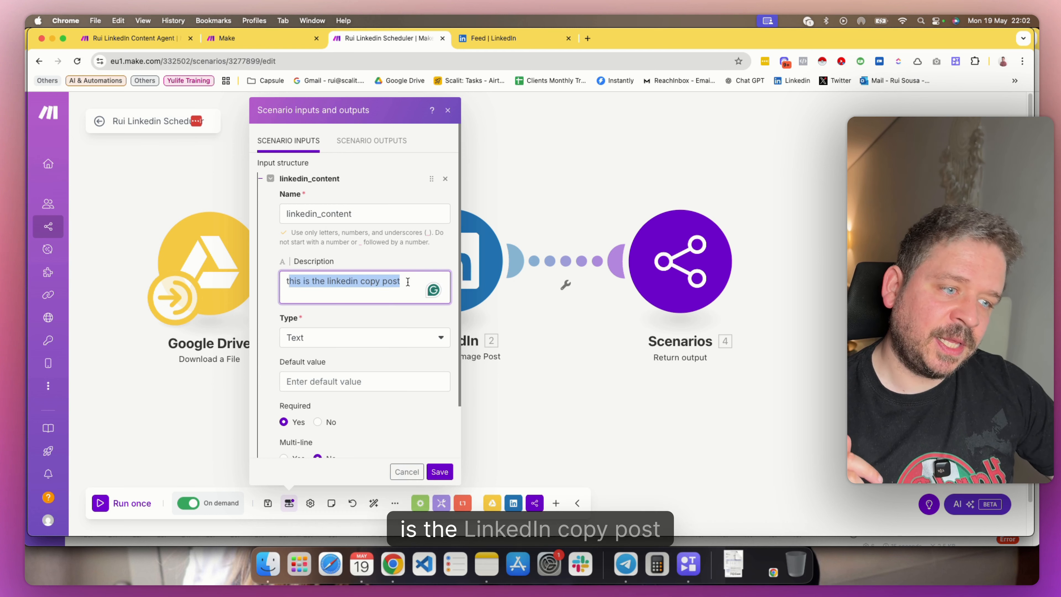
pyautogui.click(413, 257)
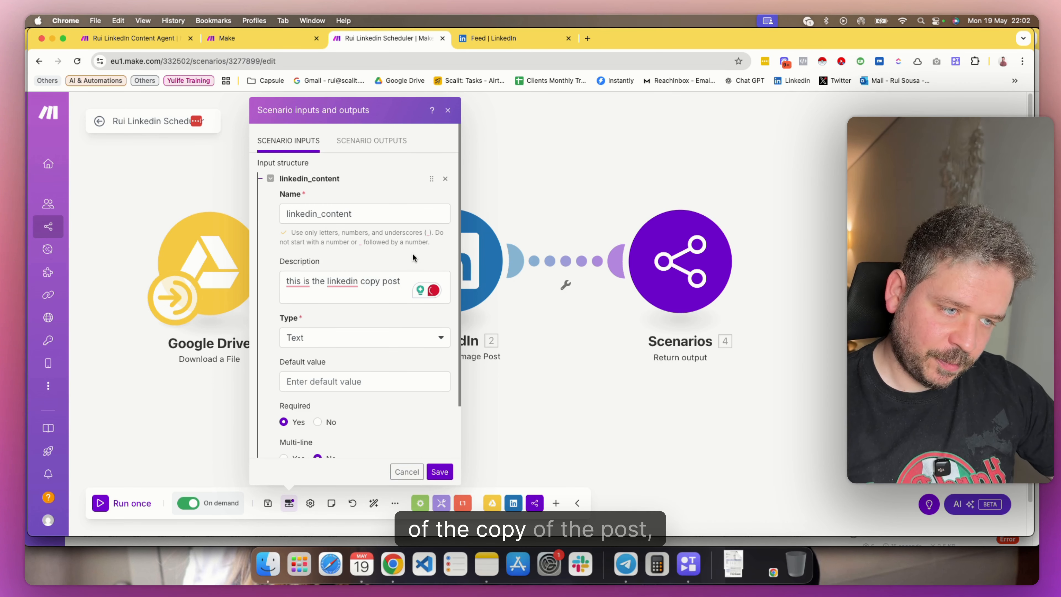
pyautogui.scroll(-1, 321, 330)
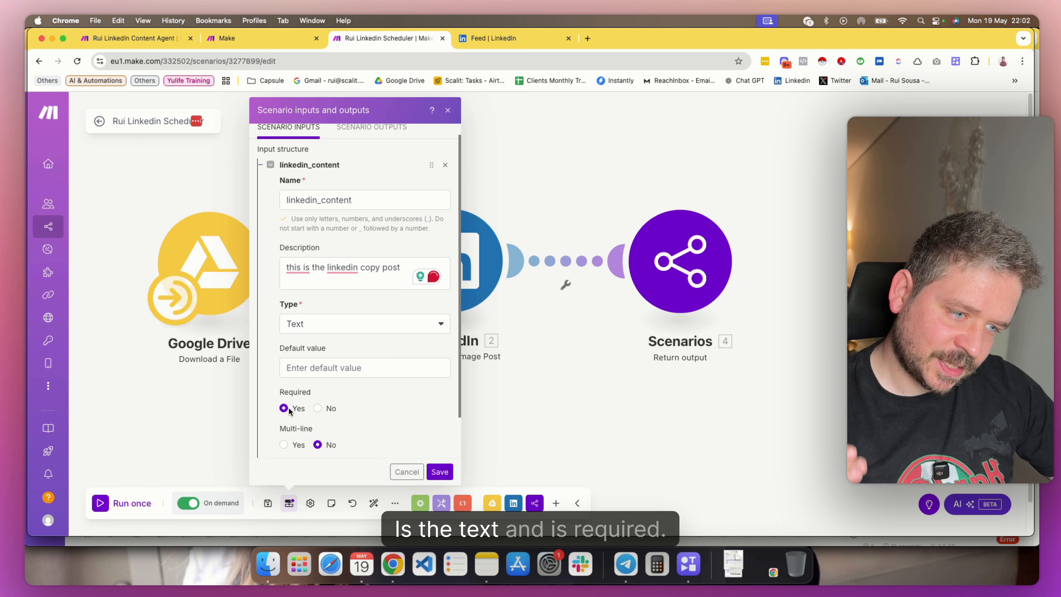
# Examine the file_id scenario input's name, description, type and required setting, and close the inputs and outputs dialog
pyautogui.scroll(-3, 292, 418)
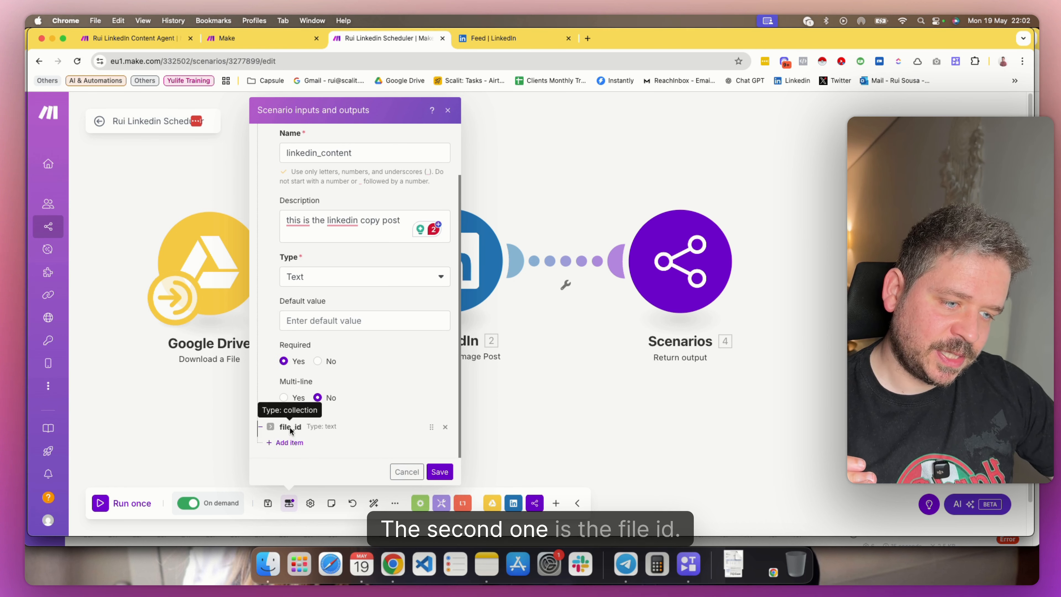
pyautogui.scroll(-10, 294, 429)
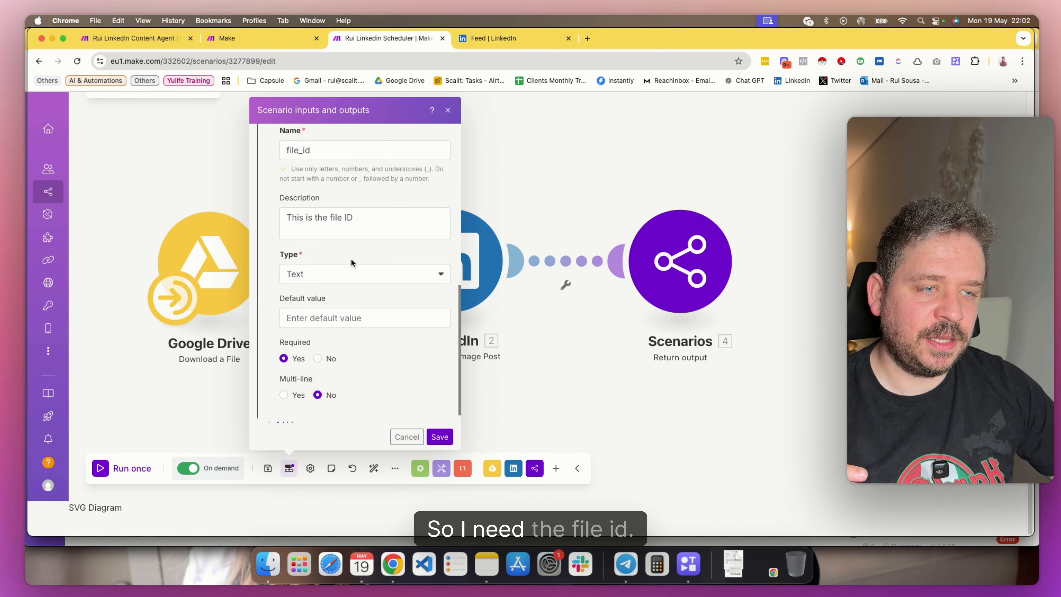
pyautogui.scroll(3, 343, 262)
pyautogui.doubleClick(347, 300)
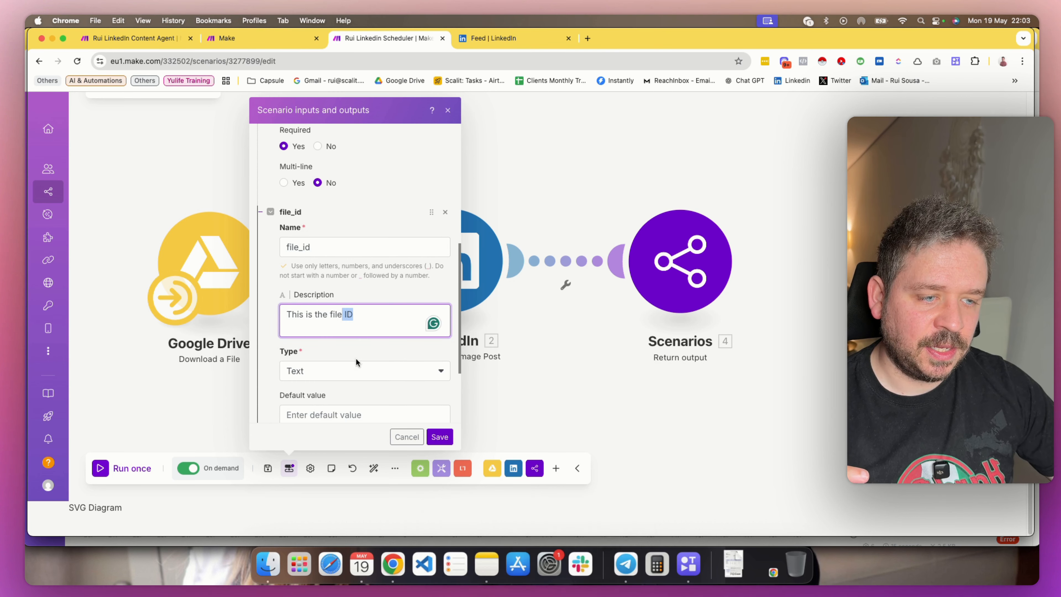
pyautogui.scroll(-3, 356, 362)
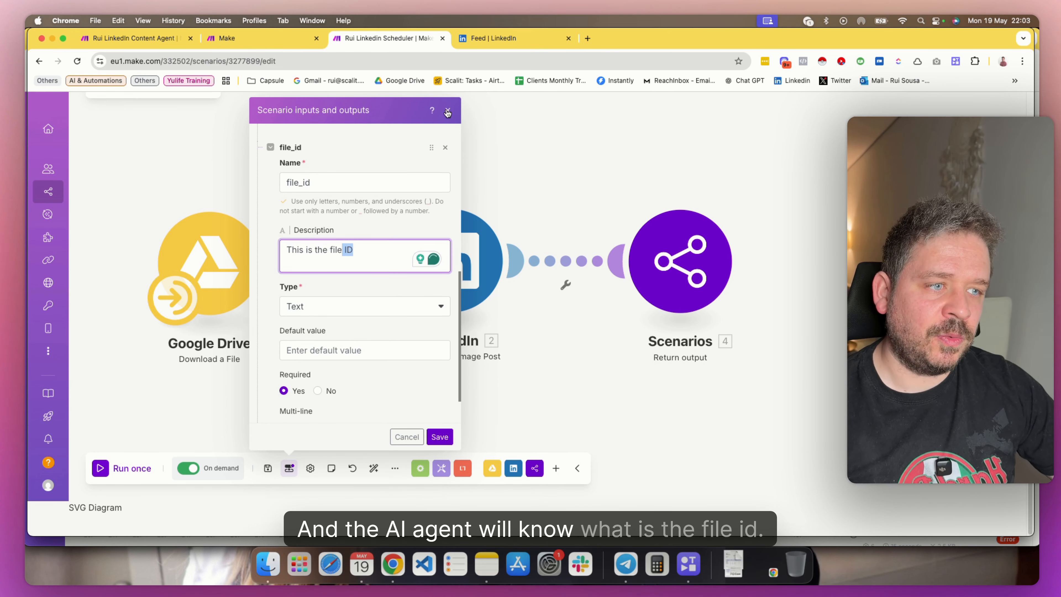
pyautogui.click(448, 111)
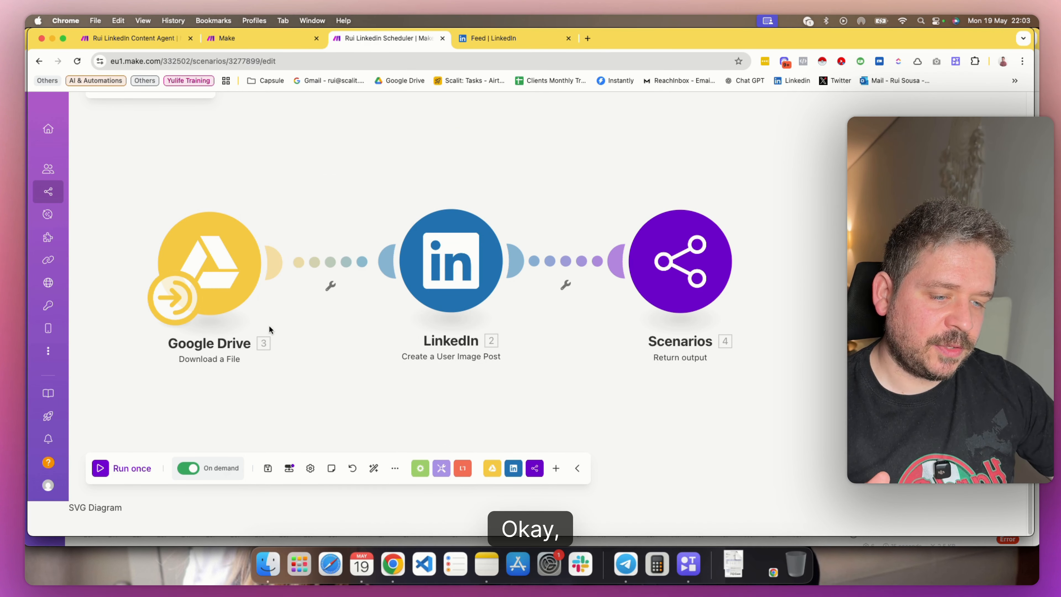
# Examine the scheduler's linkedin_post_url scenario output and close its definition to return to the modules
pyautogui.click(288, 469)
pyautogui.click(368, 355)
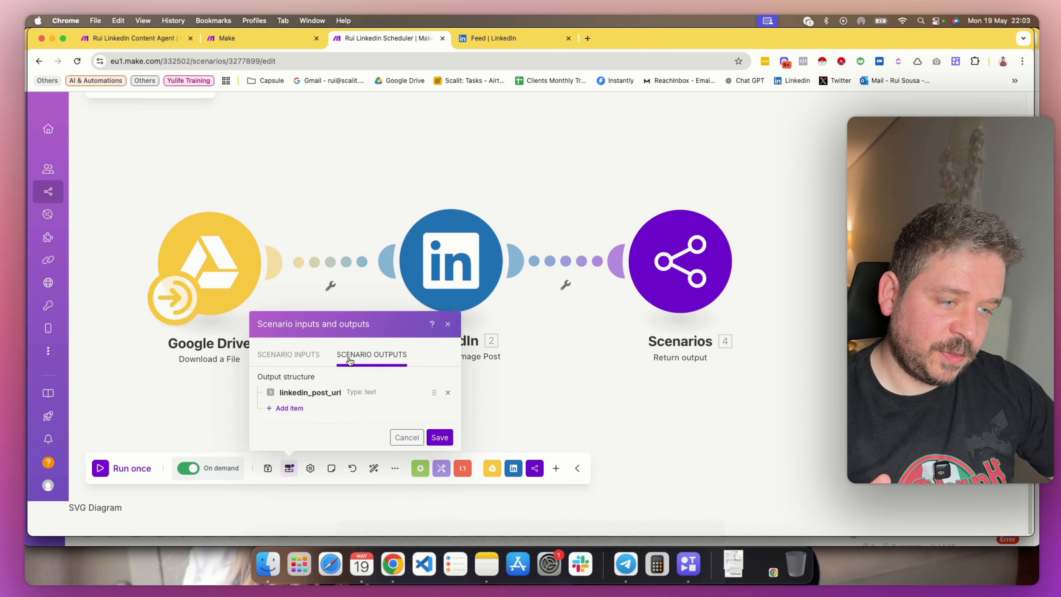
pyautogui.click(327, 393)
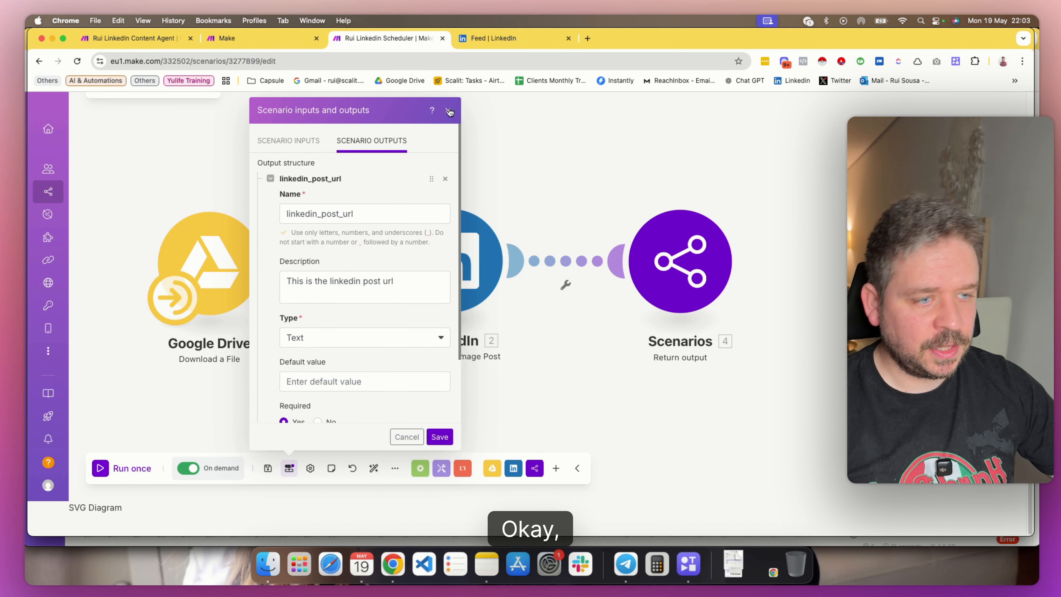
pyautogui.click(449, 111)
pyautogui.hscroll(2, 535, 393)
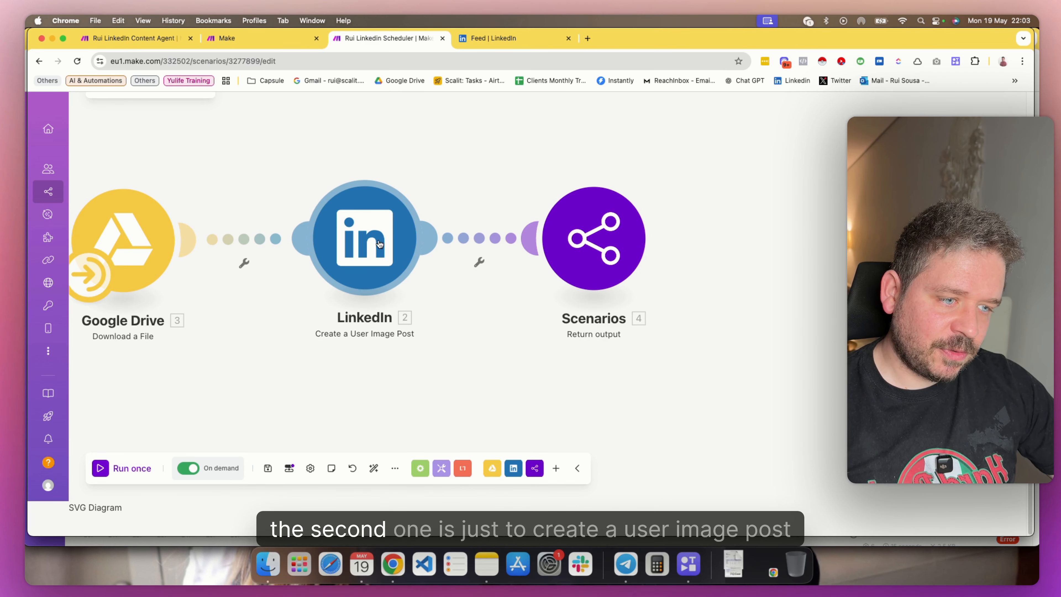
# Examine the LinkedIn image post module's file source, linkedin_content mapping, visibility and feed distribution settings, and save the module
pyautogui.click(416, 244)
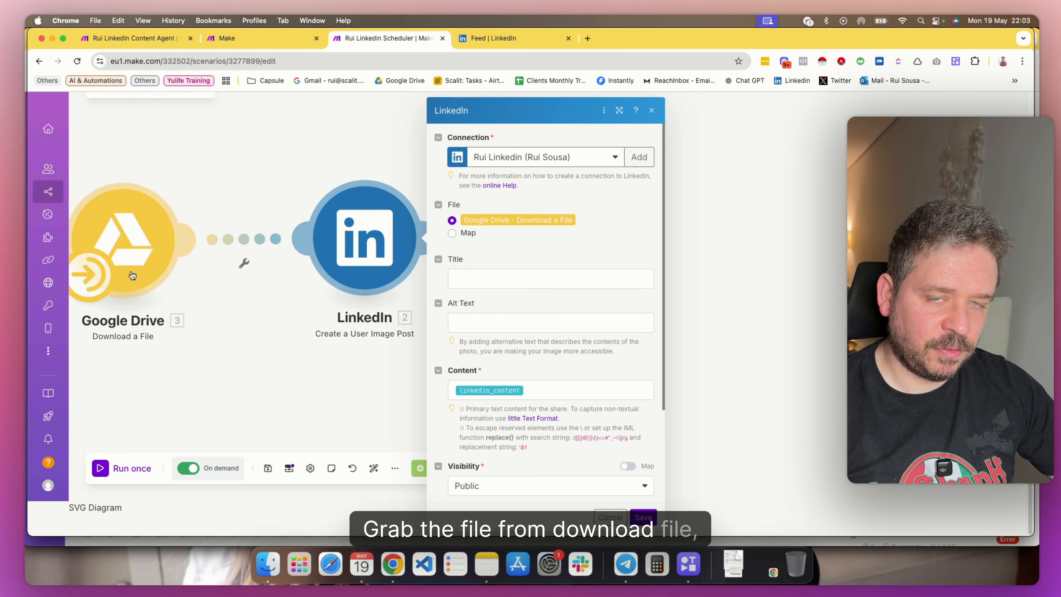
pyautogui.scroll(-2, 479, 283)
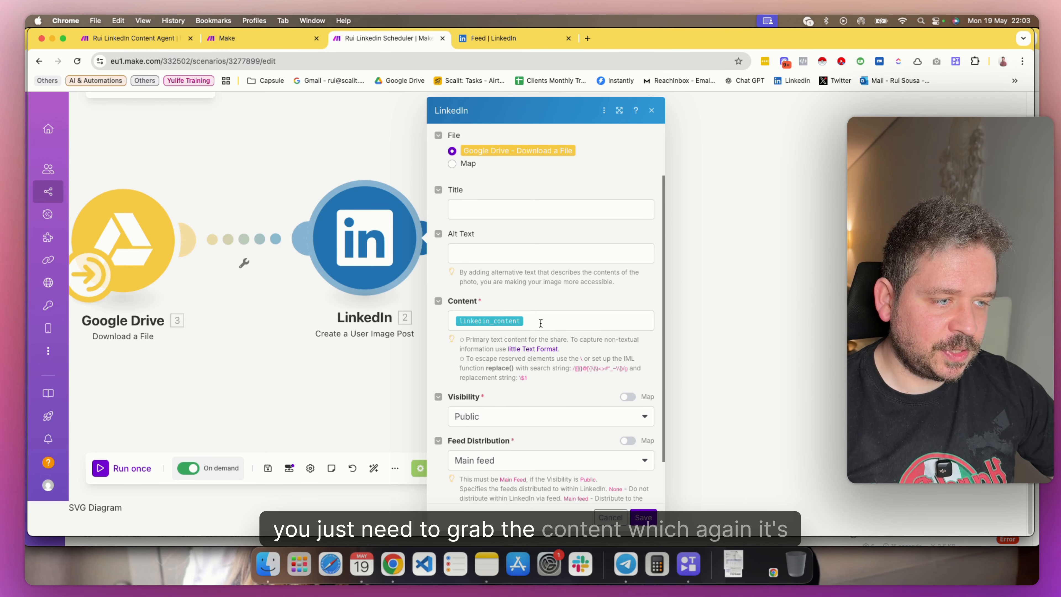
pyautogui.click(540, 324)
pyautogui.click(816, 113)
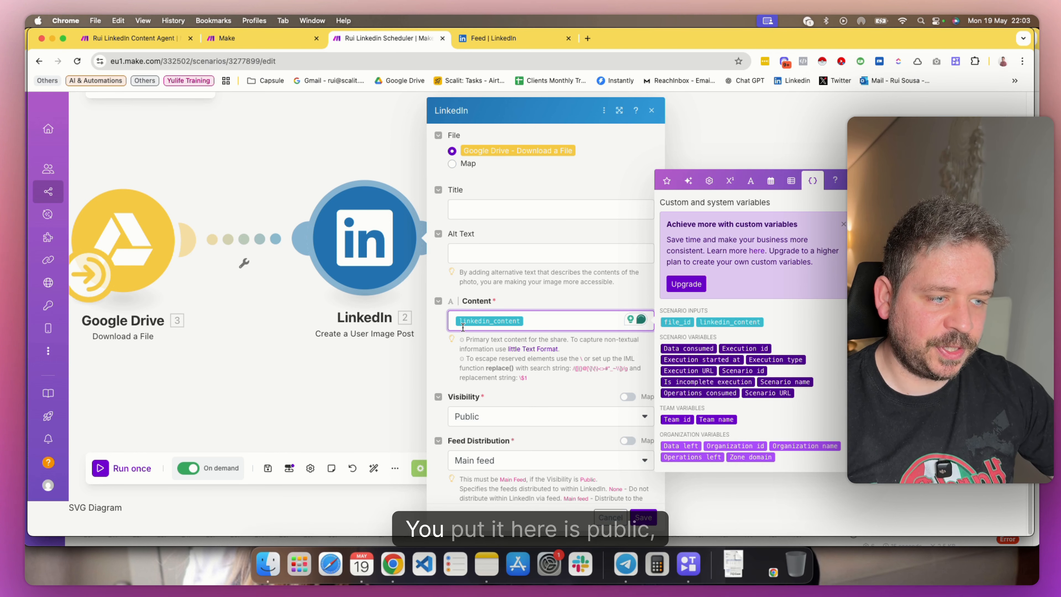
pyautogui.click(457, 357)
pyautogui.scroll(-1, 507, 389)
pyautogui.scroll(-1, 504, 390)
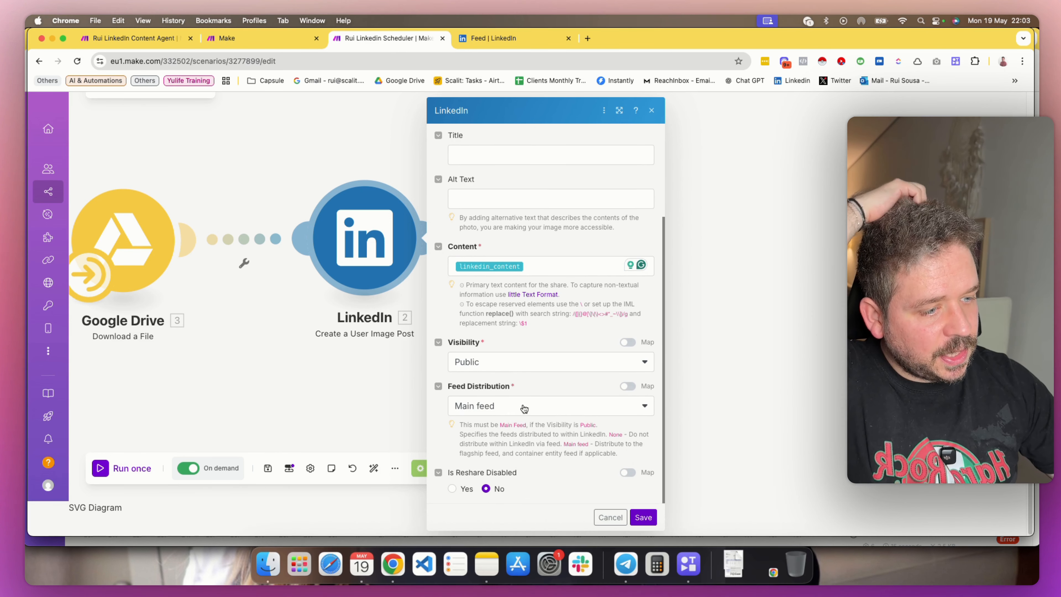
pyautogui.scroll(4, 525, 408)
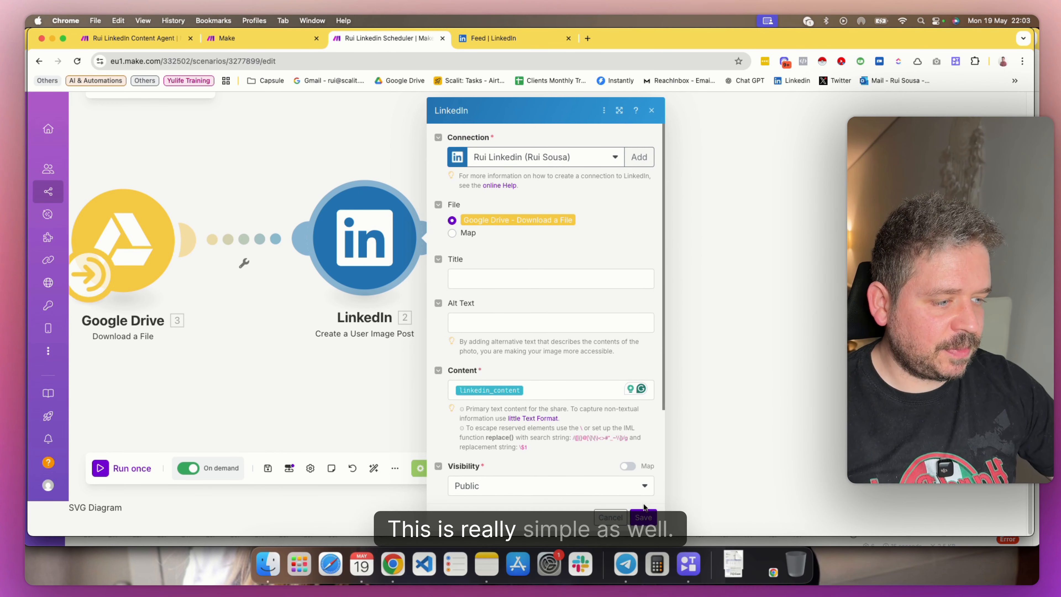
pyautogui.click(644, 517)
# Examine the Return output module's Post ID mapping for linkedin_post_url and save the module
pyautogui.click(594, 244)
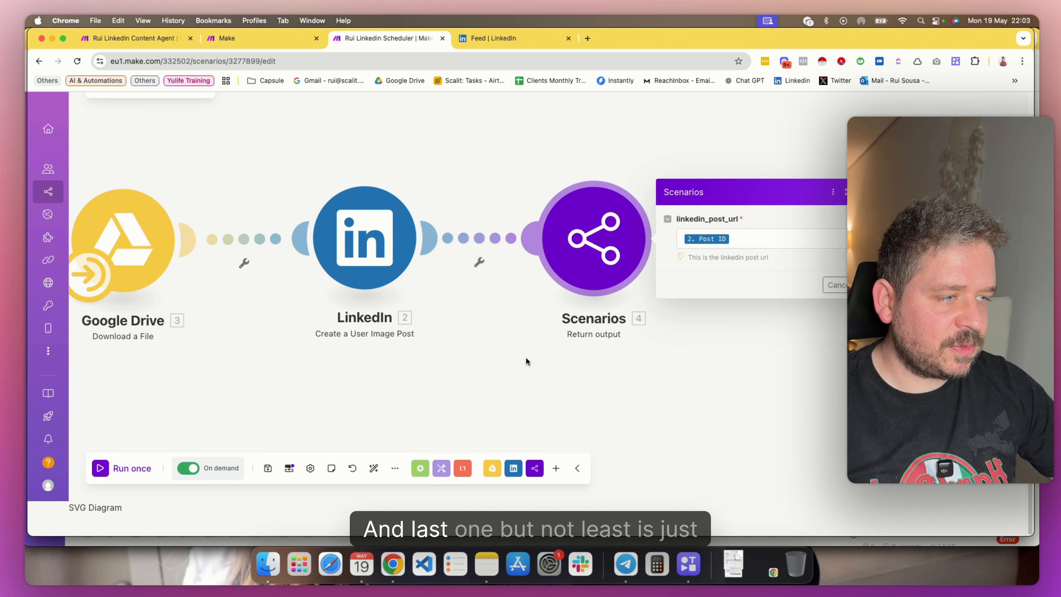
pyautogui.moveTo(525, 360); pyautogui.dragTo(373, 352)
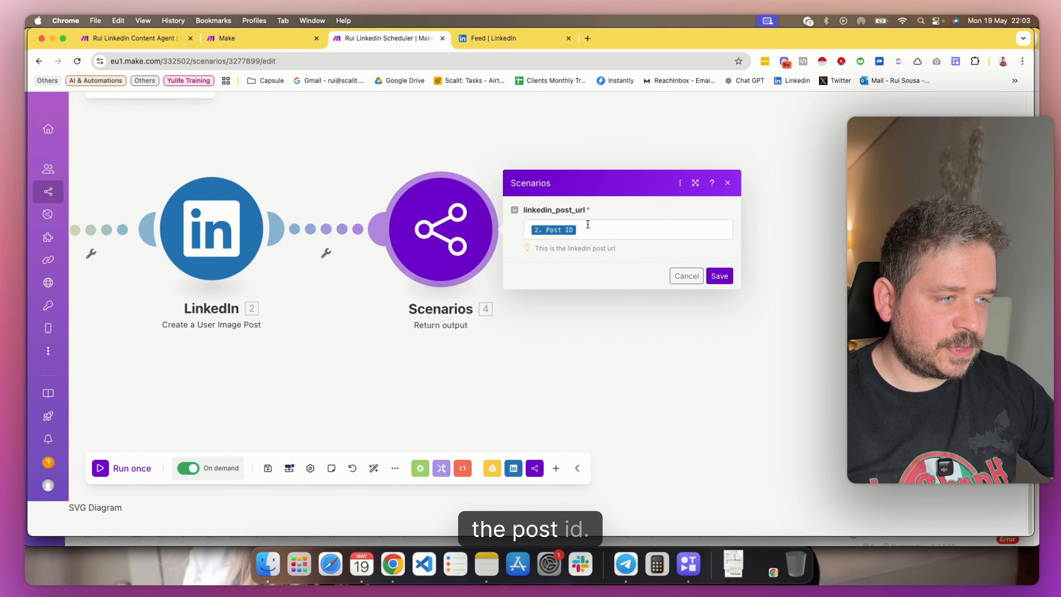
pyautogui.click(597, 226)
pyautogui.click(720, 275)
# Review the Google Drive download module's manually entered File ID mapped to file_id, close its settings and save the scheduler scenario
pyautogui.moveTo(373, 368); pyautogui.dragTo(551, 353)
pyautogui.click(405, 225)
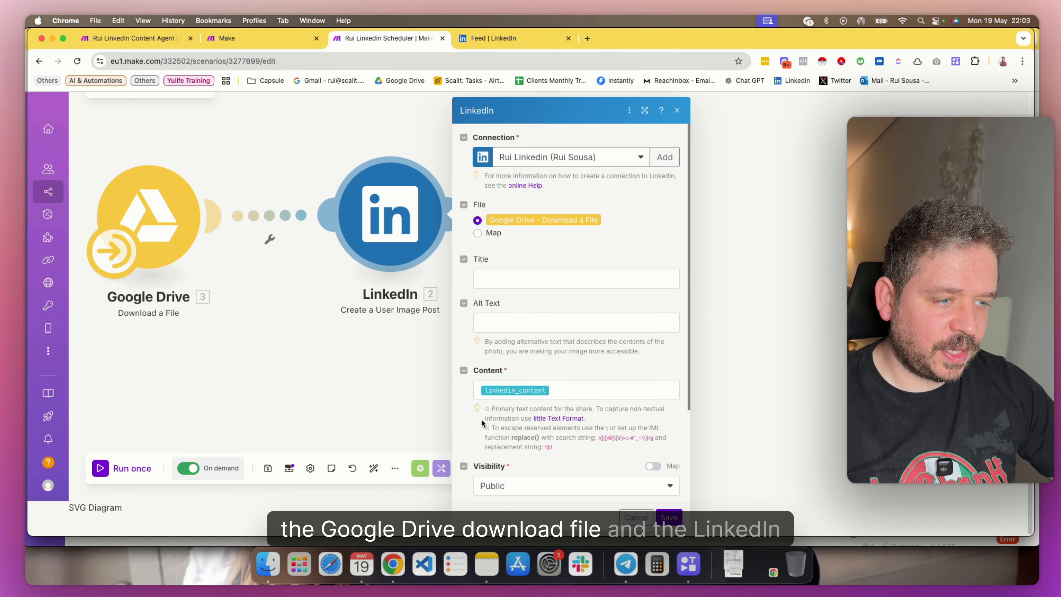
pyautogui.moveTo(288, 318); pyautogui.dragTo(376, 329)
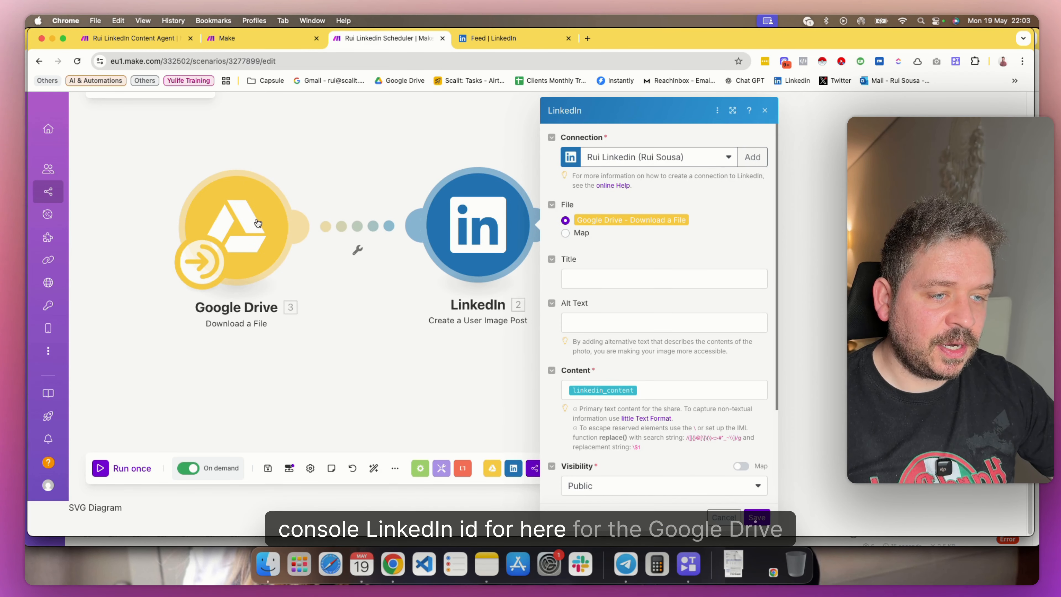
pyautogui.click(258, 223)
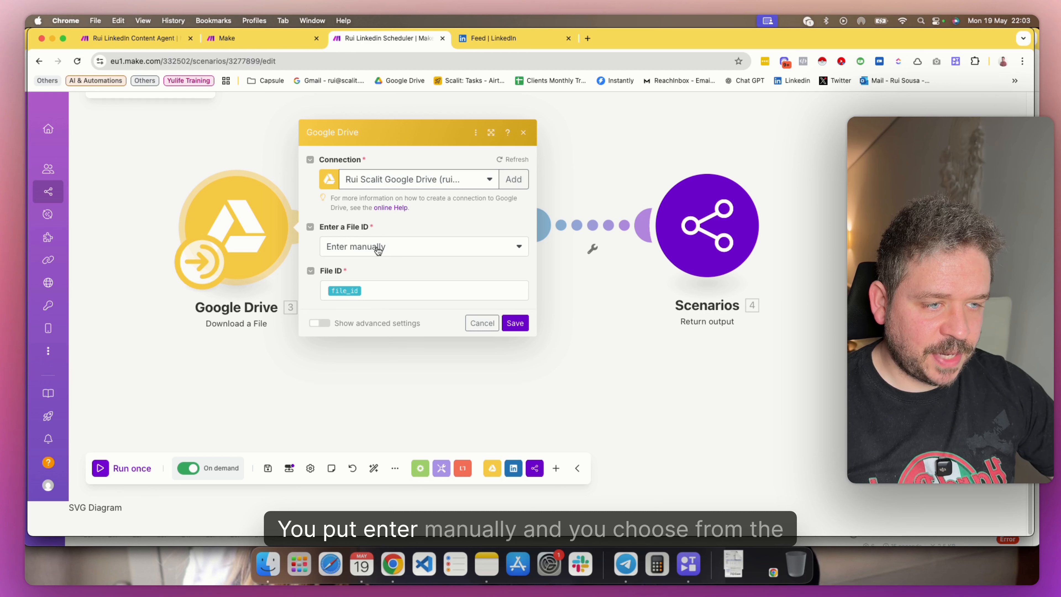
pyautogui.click(416, 289)
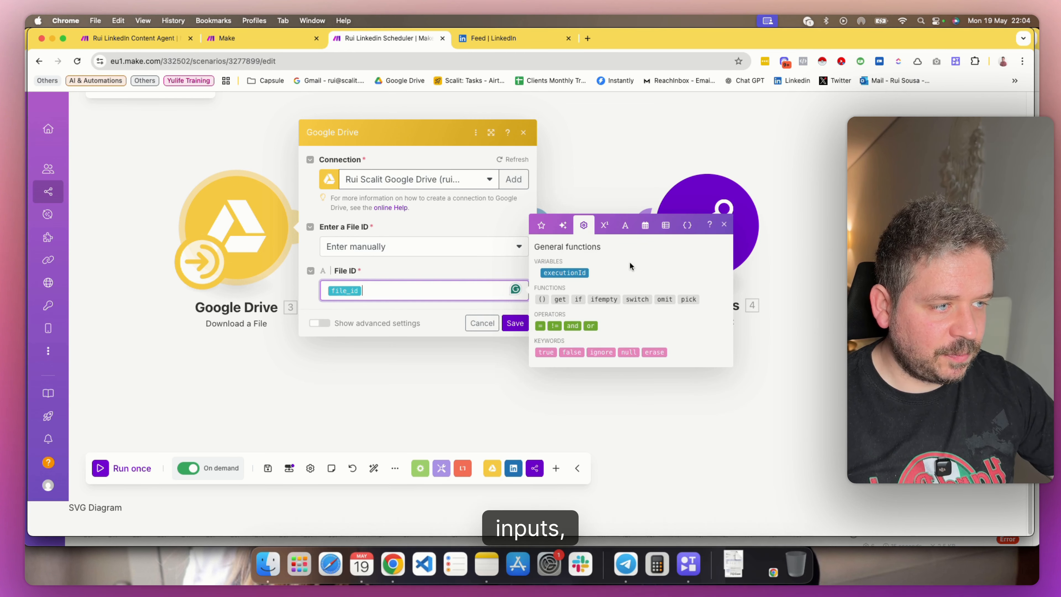
pyautogui.click(690, 225)
pyautogui.click(420, 316)
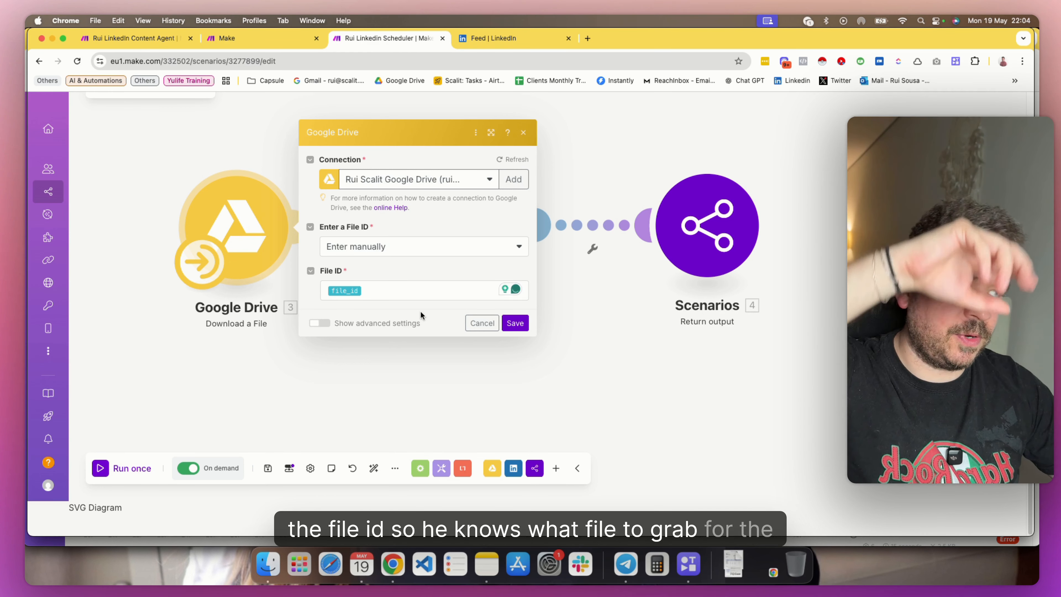
pyautogui.click(523, 132)
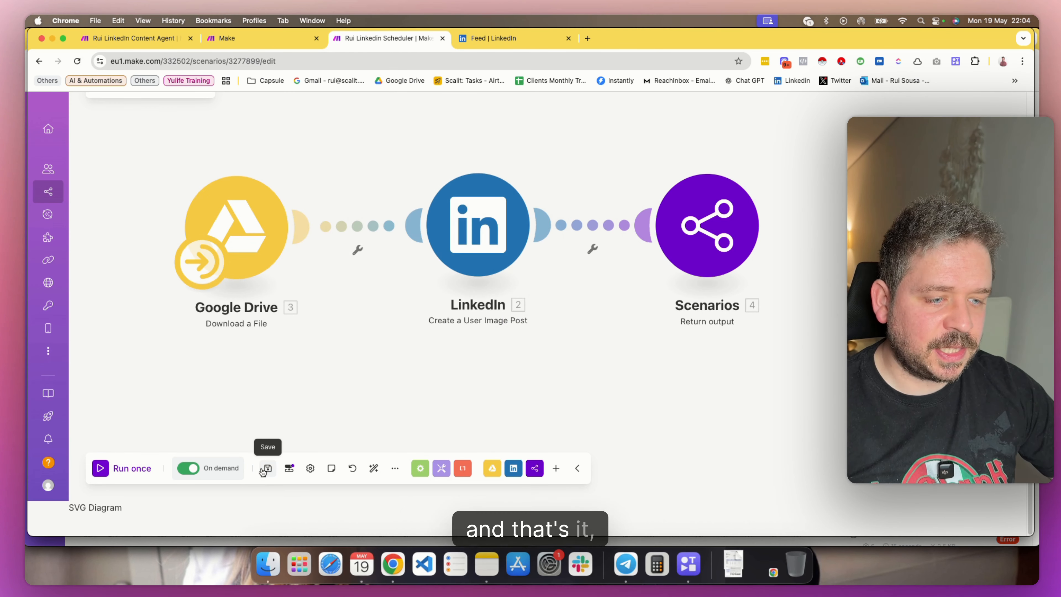
pyautogui.click(268, 469)
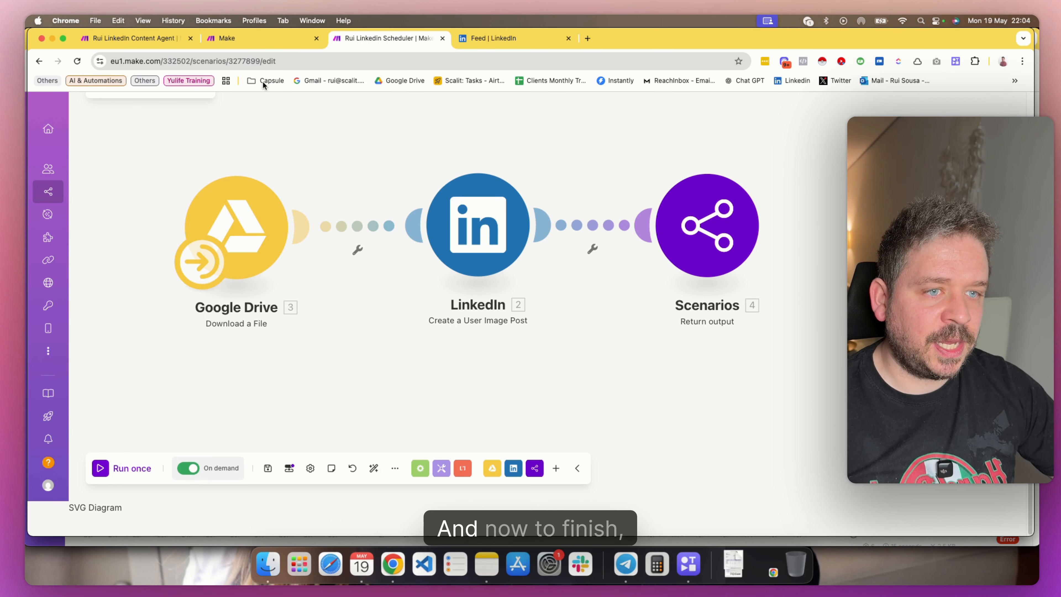
# Return to the Rui LinkedIn Content Agent scenario, view the scenarios offered as additional agent tools, and close the selection without adding one
pyautogui.click(148, 41)
pyautogui.hscroll(5, 583, 195)
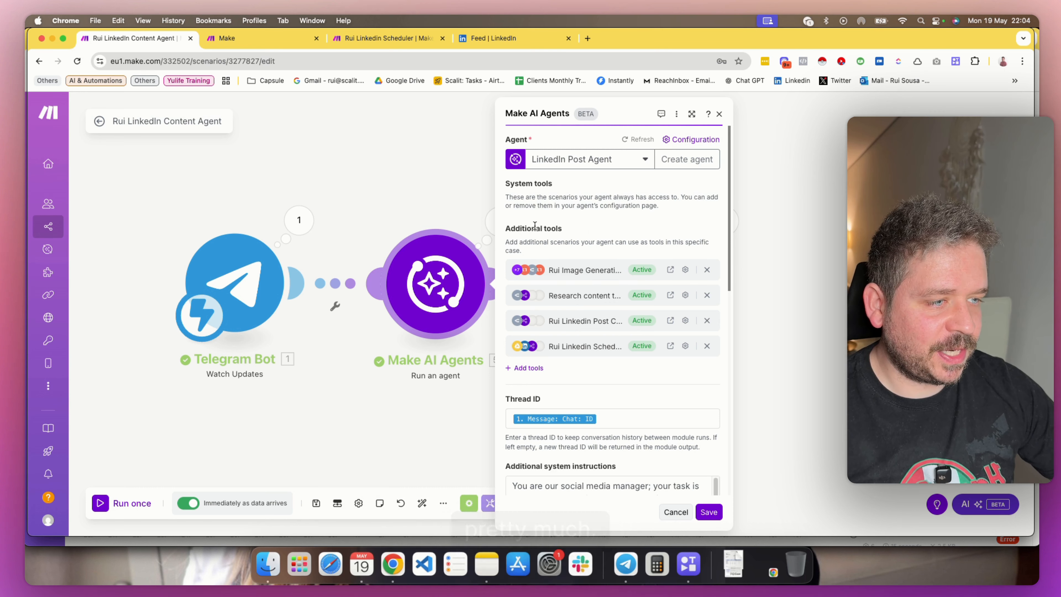
pyautogui.click(531, 369)
pyautogui.click(591, 349)
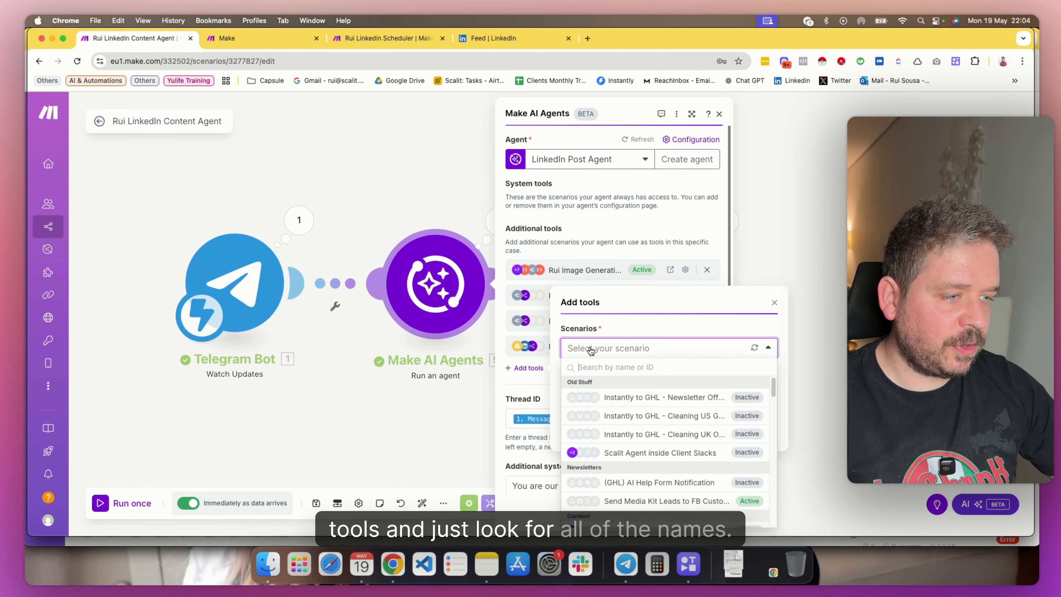
pyautogui.click(598, 251)
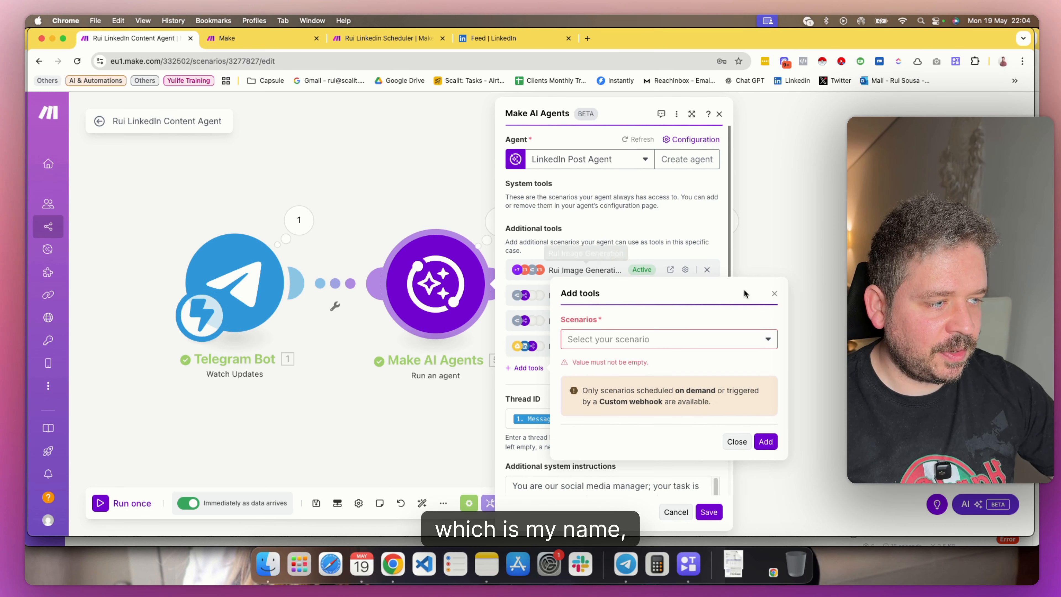
pyautogui.click(775, 294)
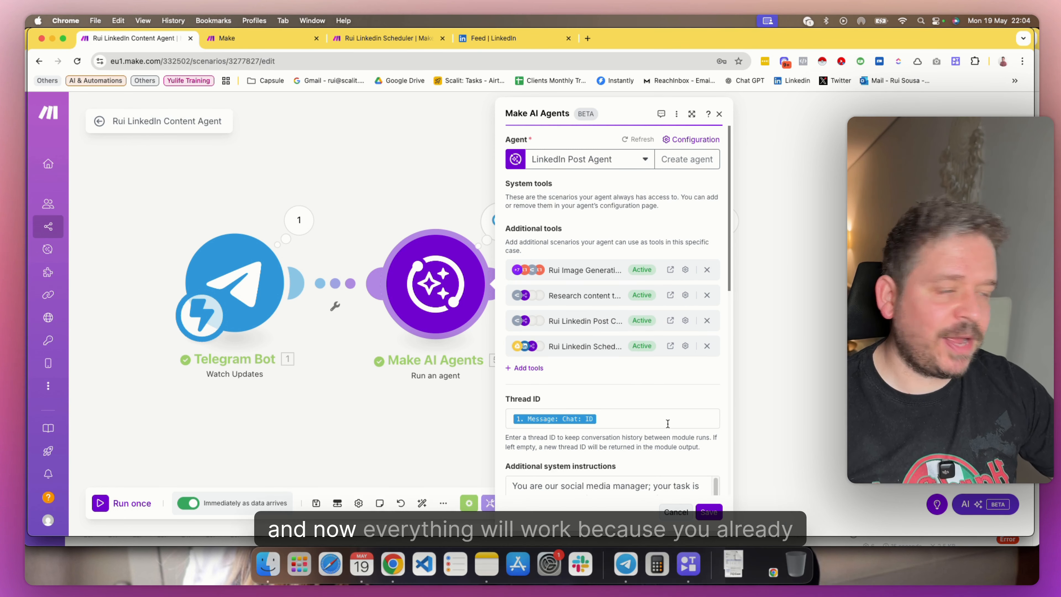
# Review the agent module's thread ID and additional system instructions, and save the module and the scenario
pyautogui.scroll(-5, 668, 409)
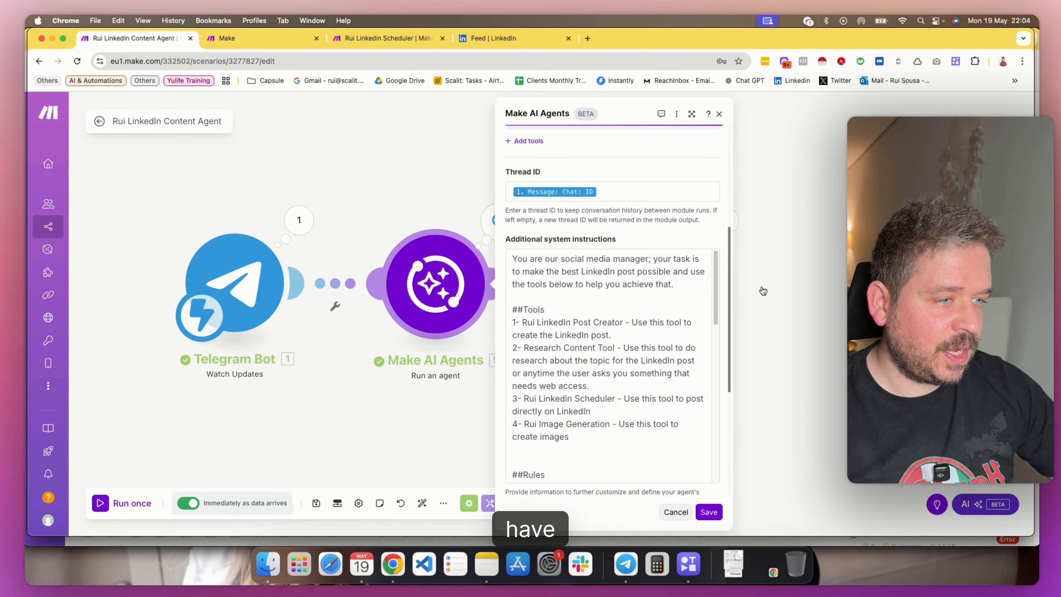
pyautogui.scroll(-15, 605, 355)
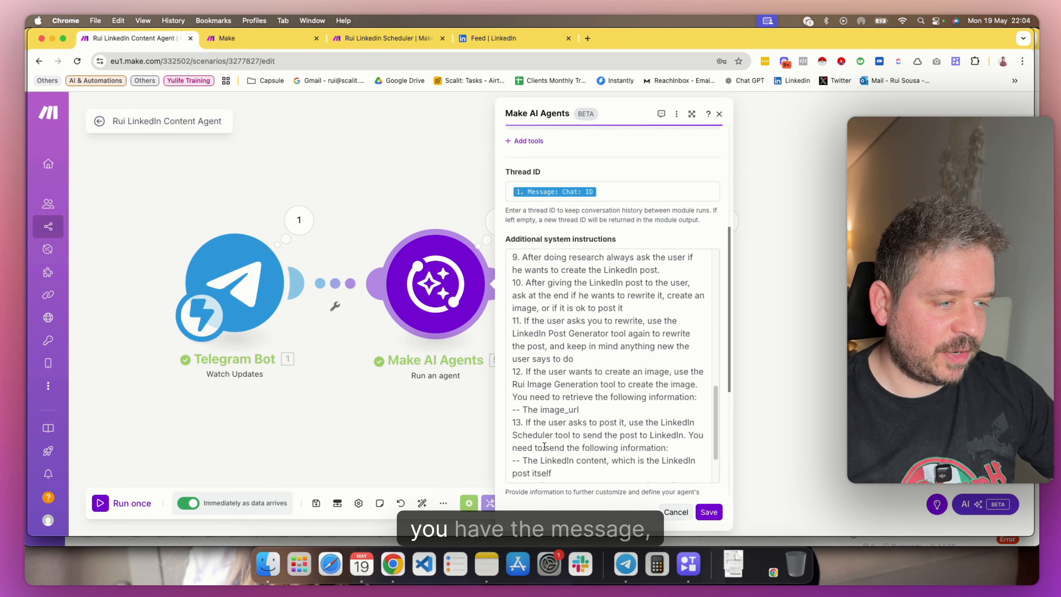
pyautogui.scroll(20, 594, 433)
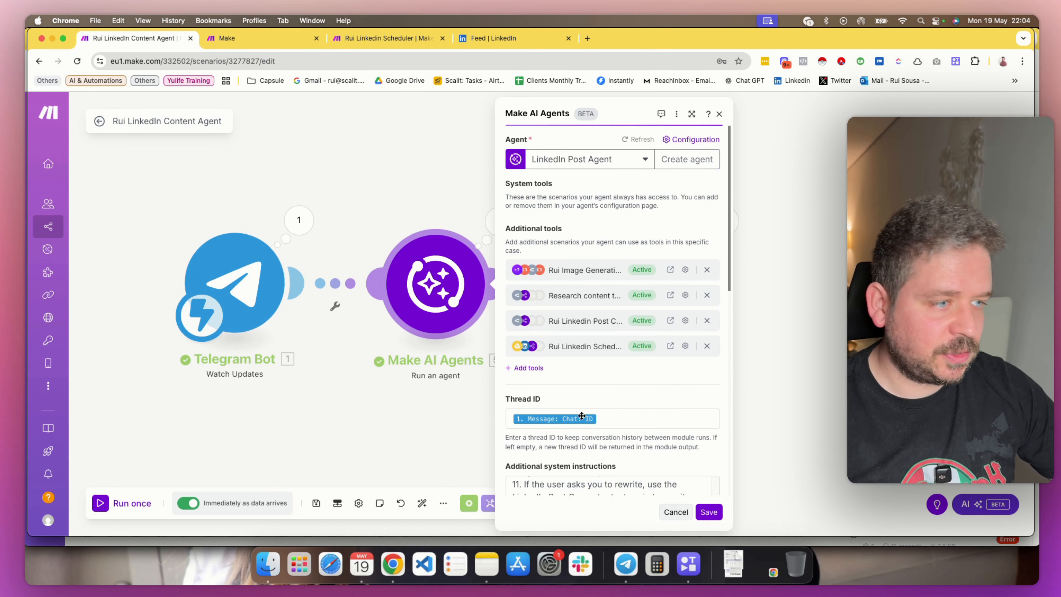
pyautogui.click(708, 512)
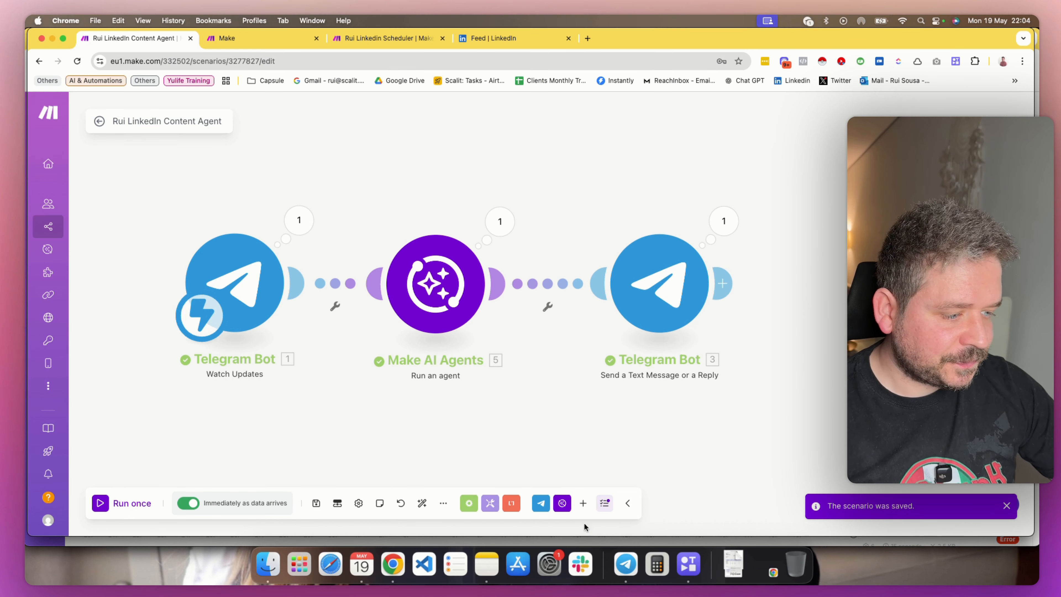
# Switch to Telegram and send the message "hey" to the Scalit Assistant bot
pyautogui.click(625, 566)
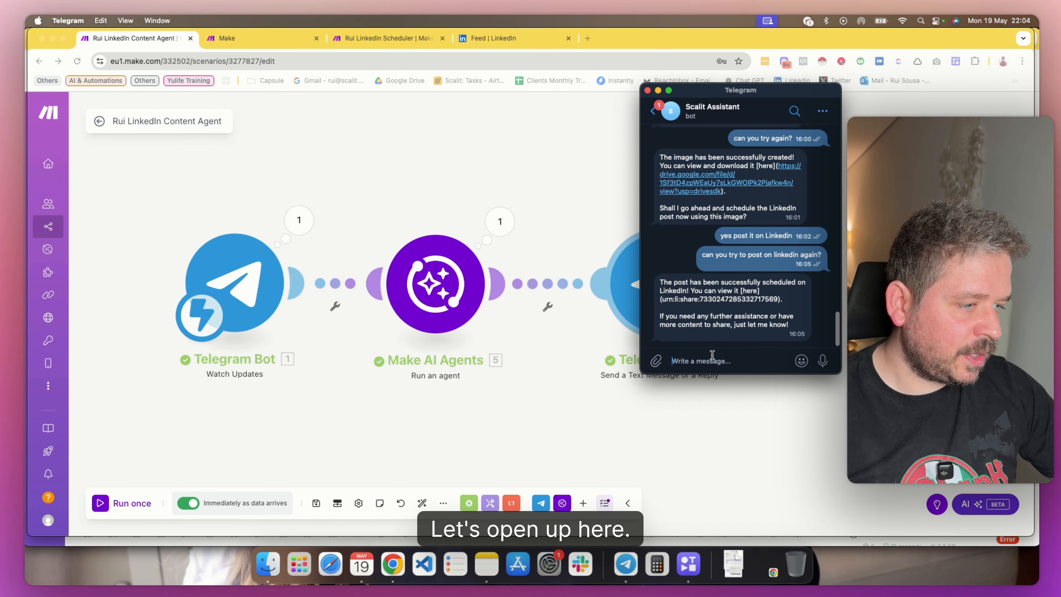
pyautogui.write('hey')
pyautogui.press('Return')
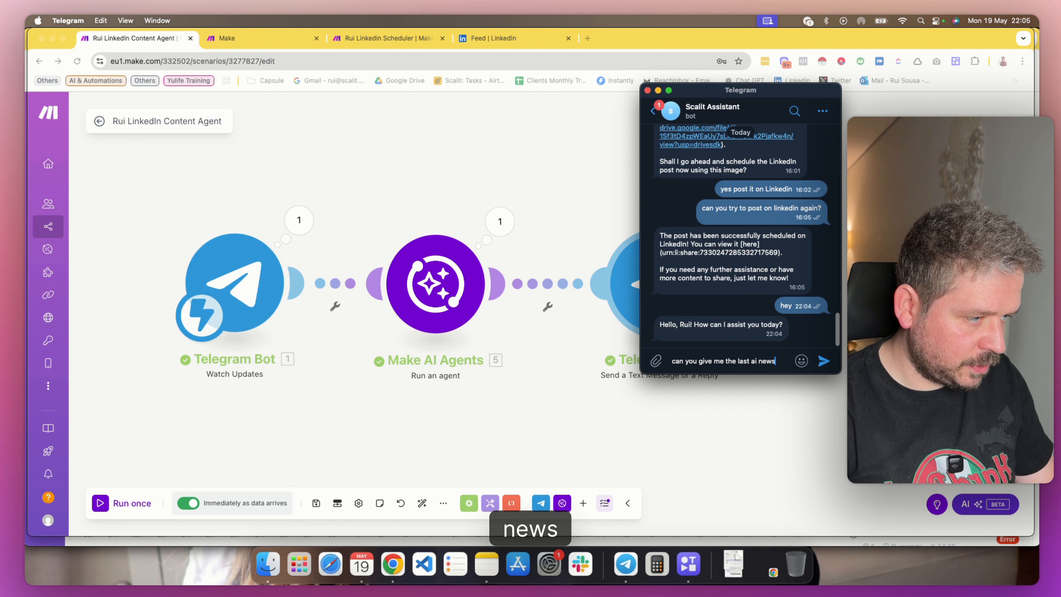
# Ask the Scalit Assistant bot "can you give me the last ai news from this week?"
pyautogui.write('from this wee')
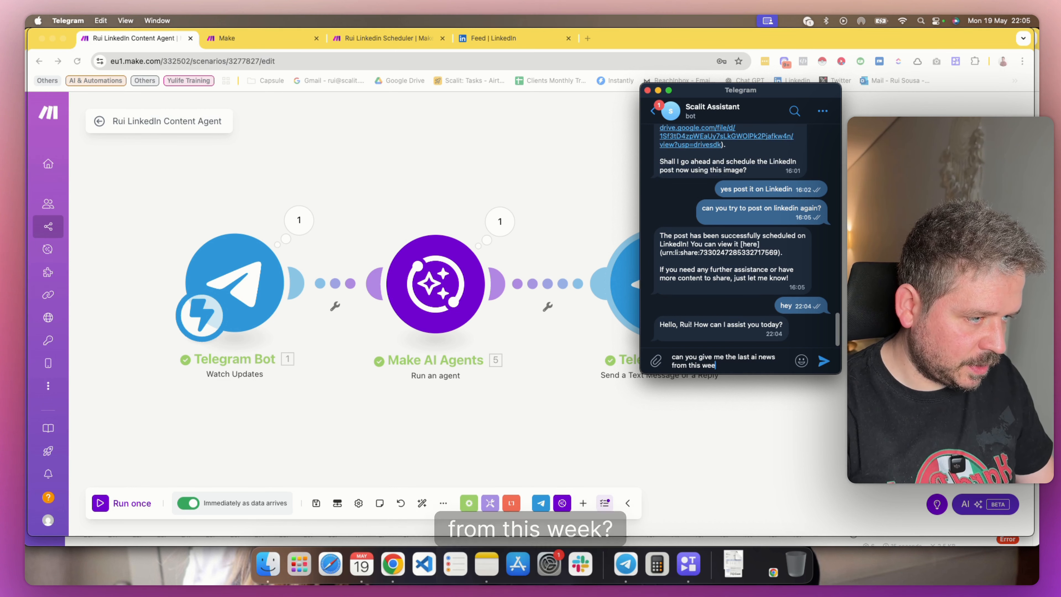
pyautogui.write('k?')
pyautogui.press('Return')
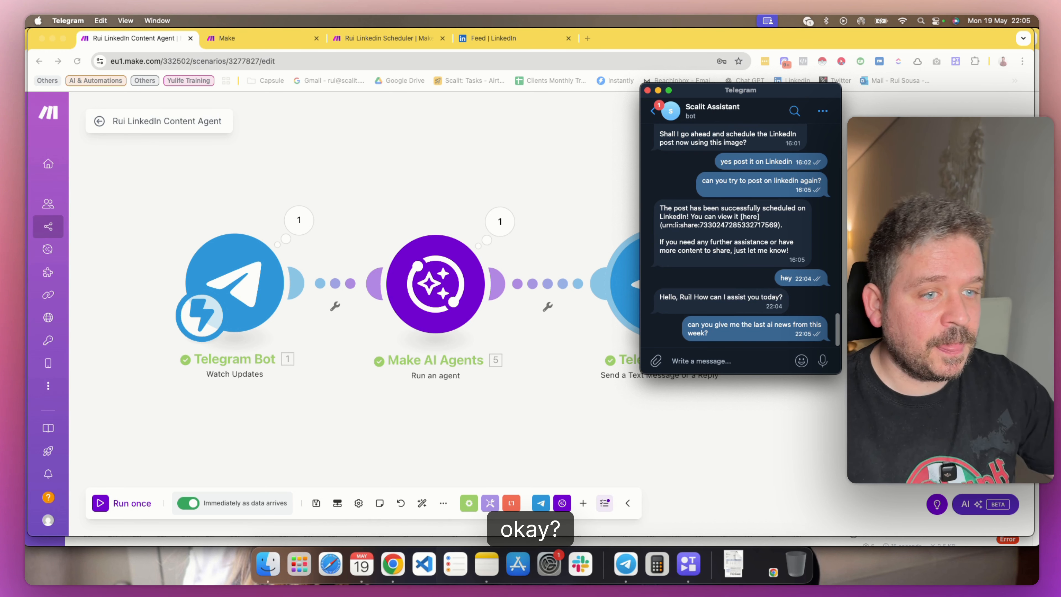
# Leave the content agent's scenario editor for its overview with the run history, and bring the Telegram bot chat back in front
pyautogui.click(99, 125)
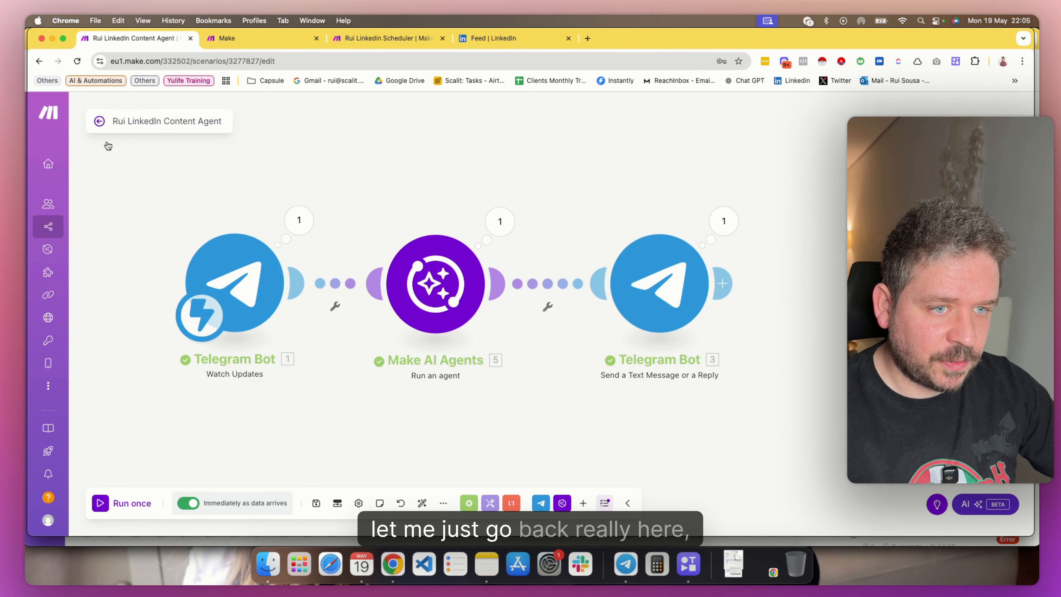
pyautogui.click(99, 123)
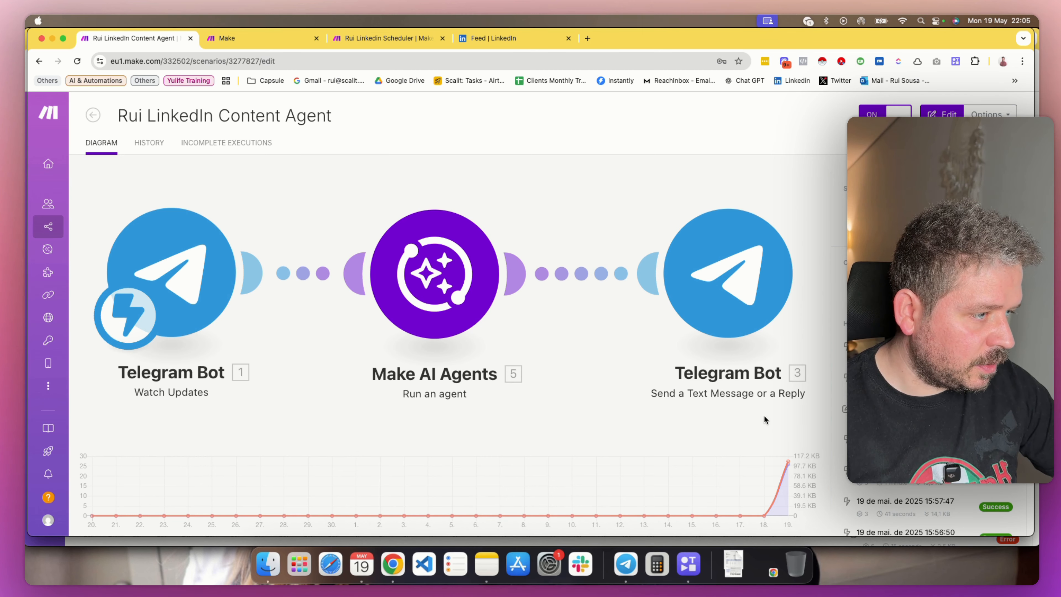
pyautogui.click(625, 565)
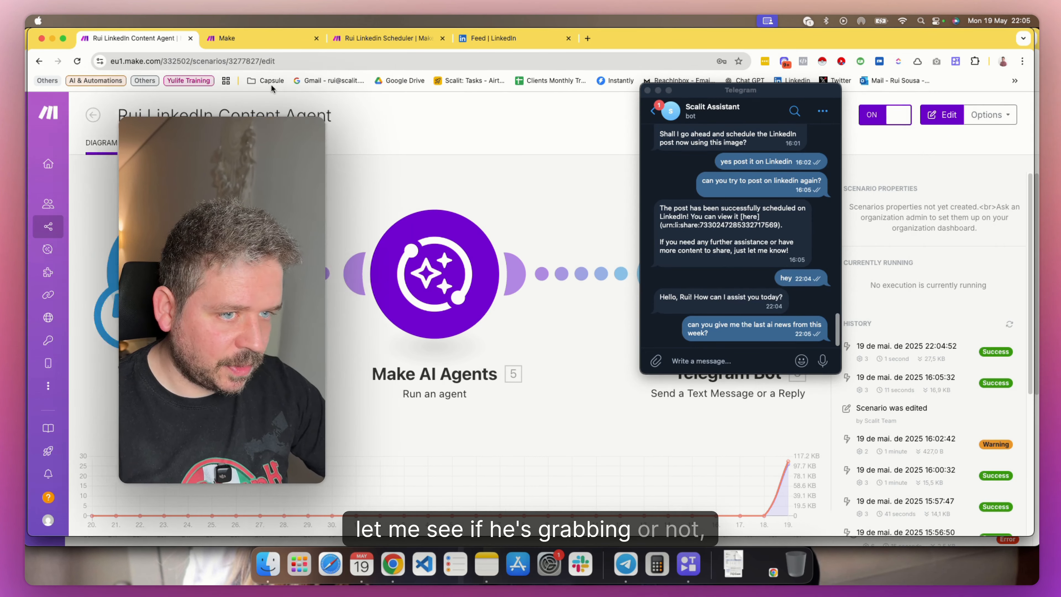
pyautogui.click(225, 83)
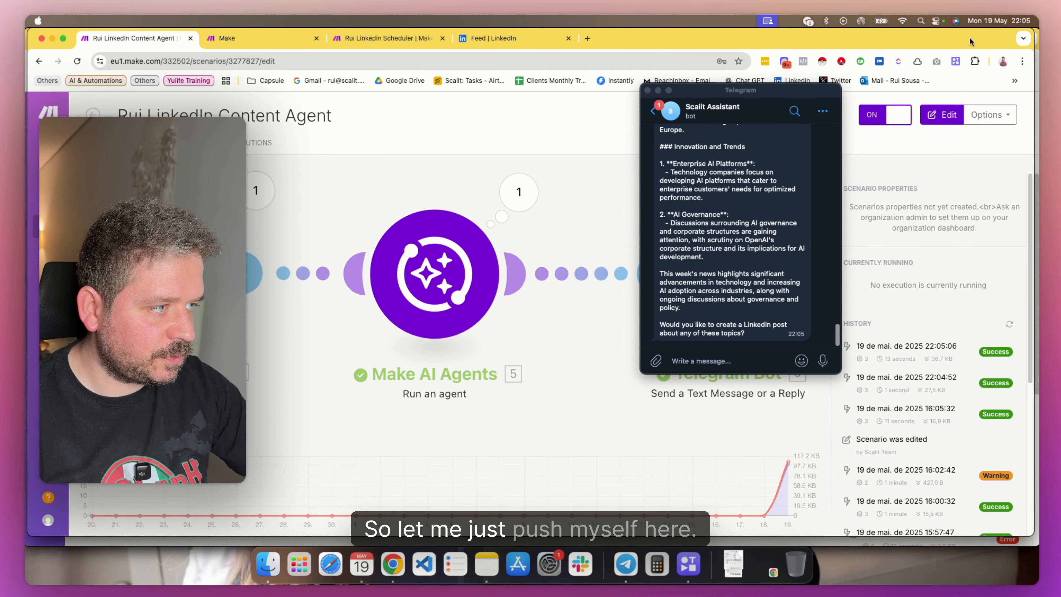
# Read through the bot's overview of this week's AI news, from the major developments to the innovation trends
pyautogui.scroll(15, 711, 222)
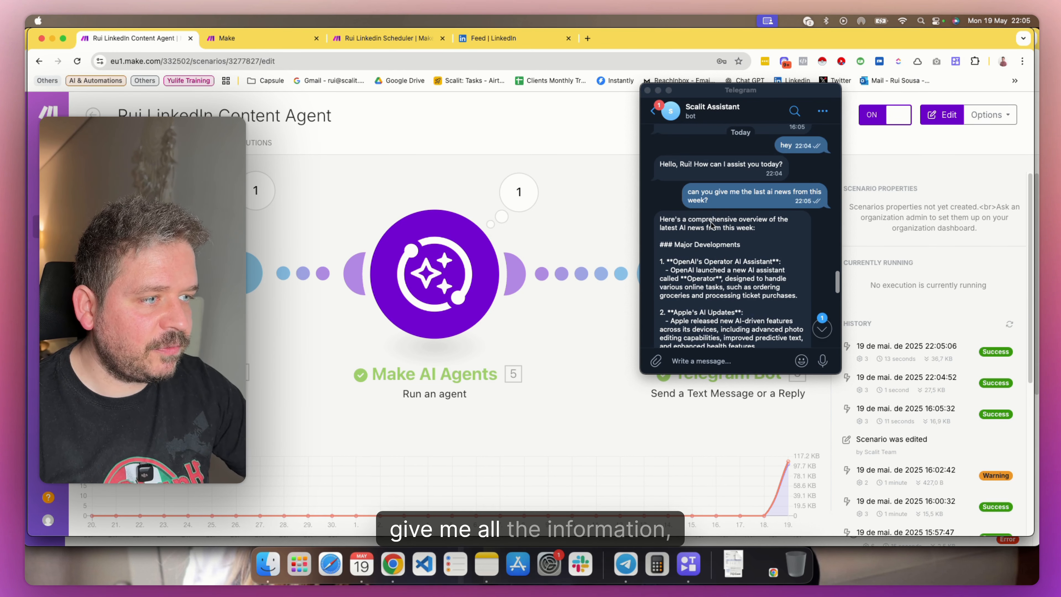
pyautogui.scroll(-2, 718, 246)
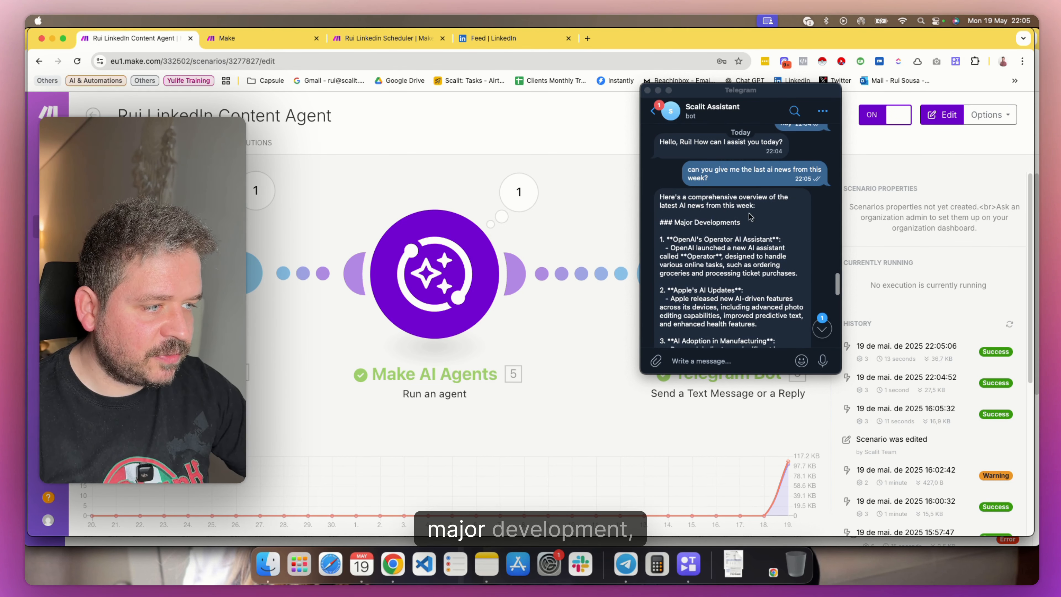
pyautogui.scroll(-10, 734, 249)
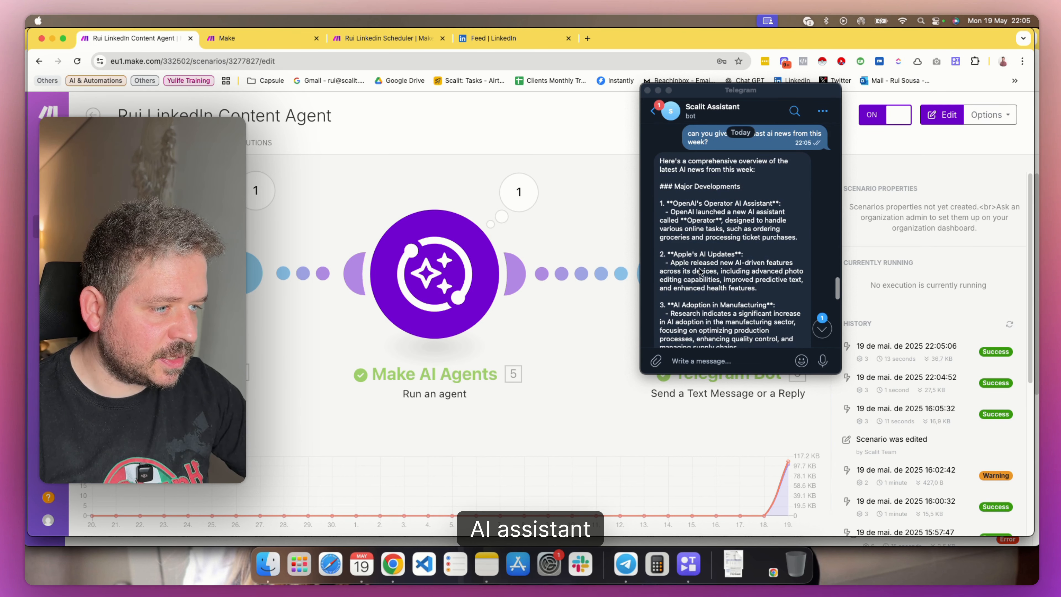
pyautogui.scroll(-3, 681, 257)
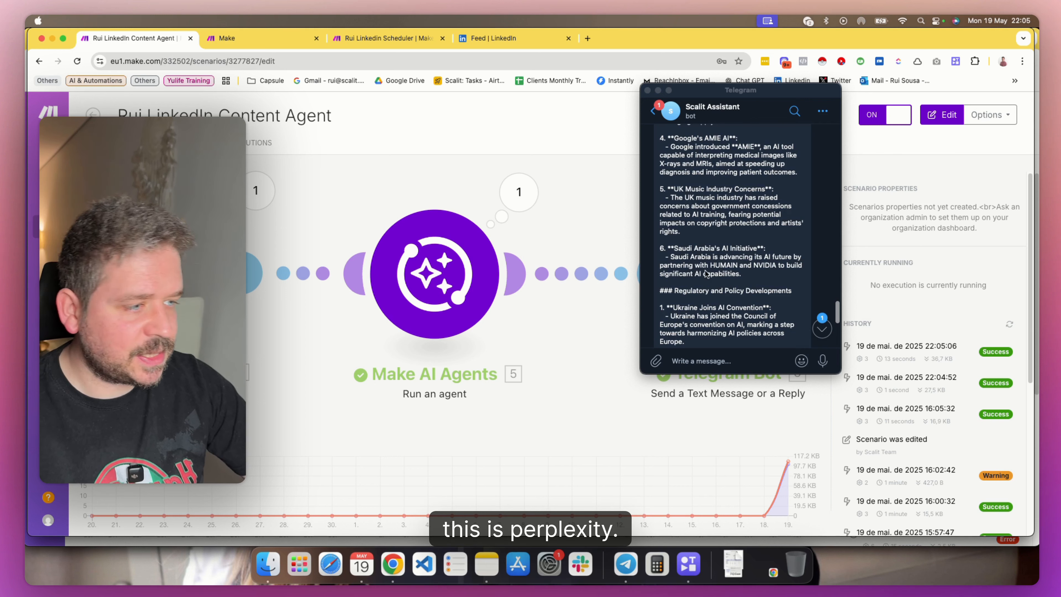
pyautogui.scroll(-2, 694, 271)
pyautogui.scroll(-2, 701, 280)
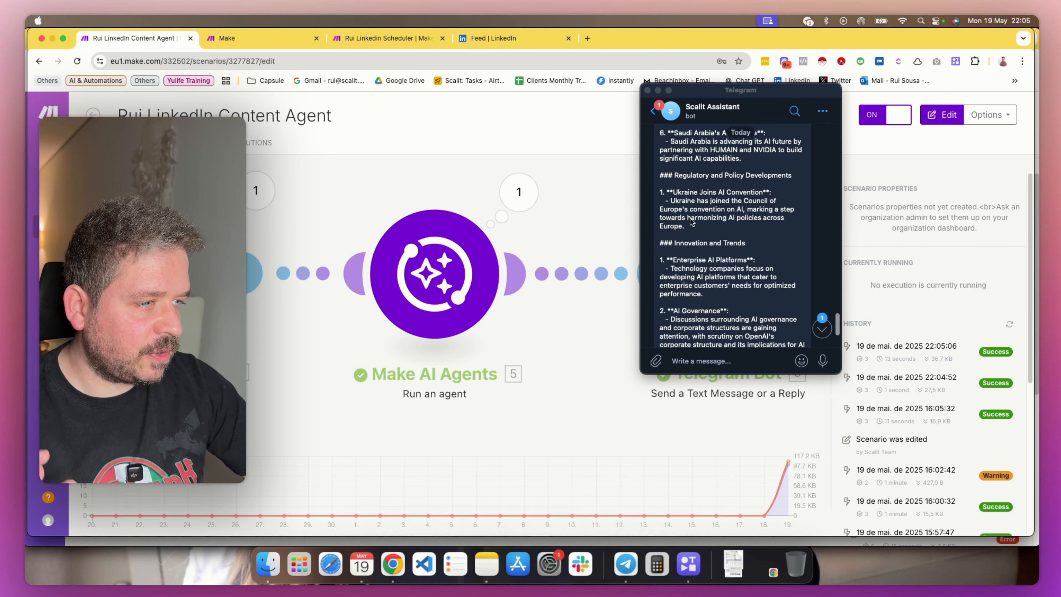
# Reply to the bot with "yes lets create a linkedin post about:" followed by its text on Ukraine joining the Council of Europe's AI convention
pyautogui.scroll(-2, 706, 259)
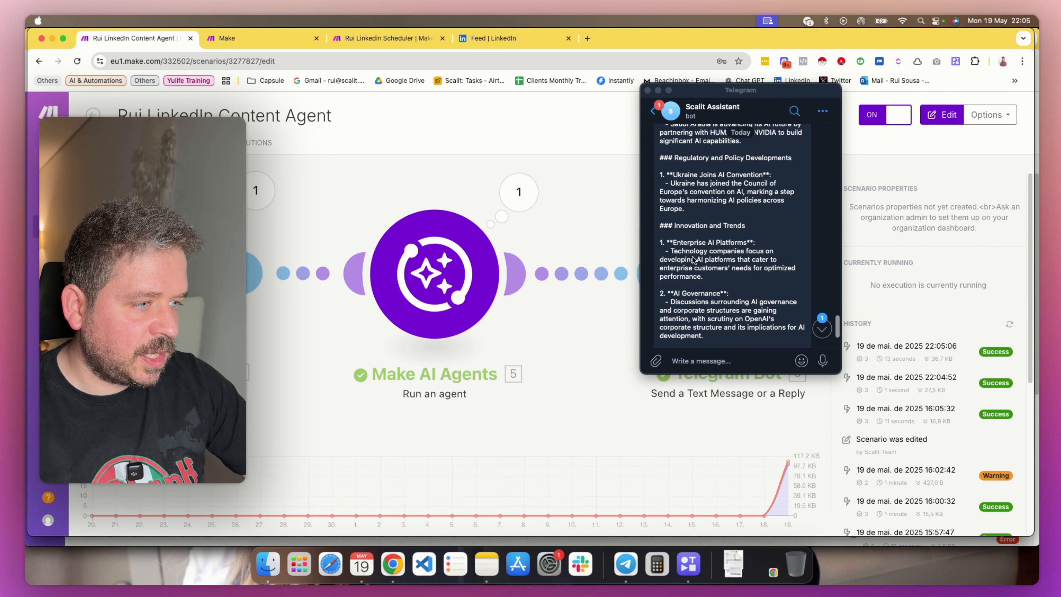
pyautogui.scroll(-2, 691, 272)
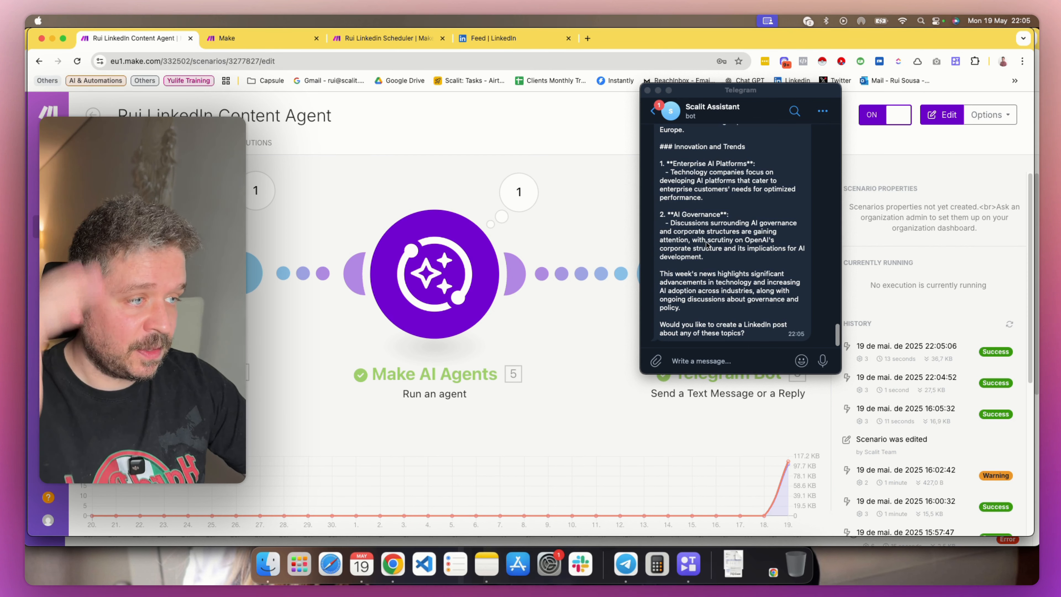
pyautogui.click(696, 359)
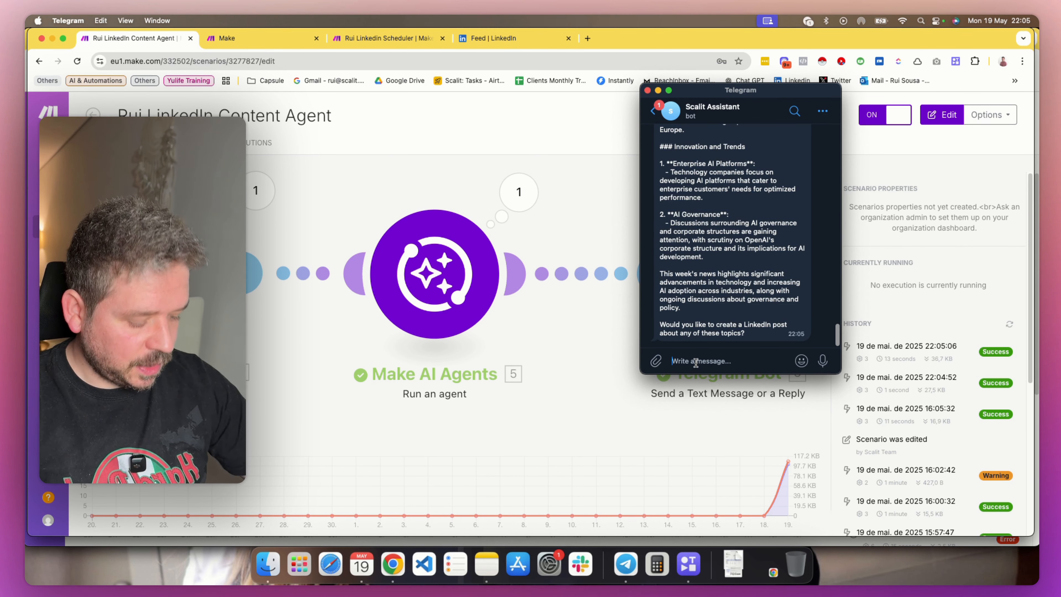
pyautogui.write('yes lets c')
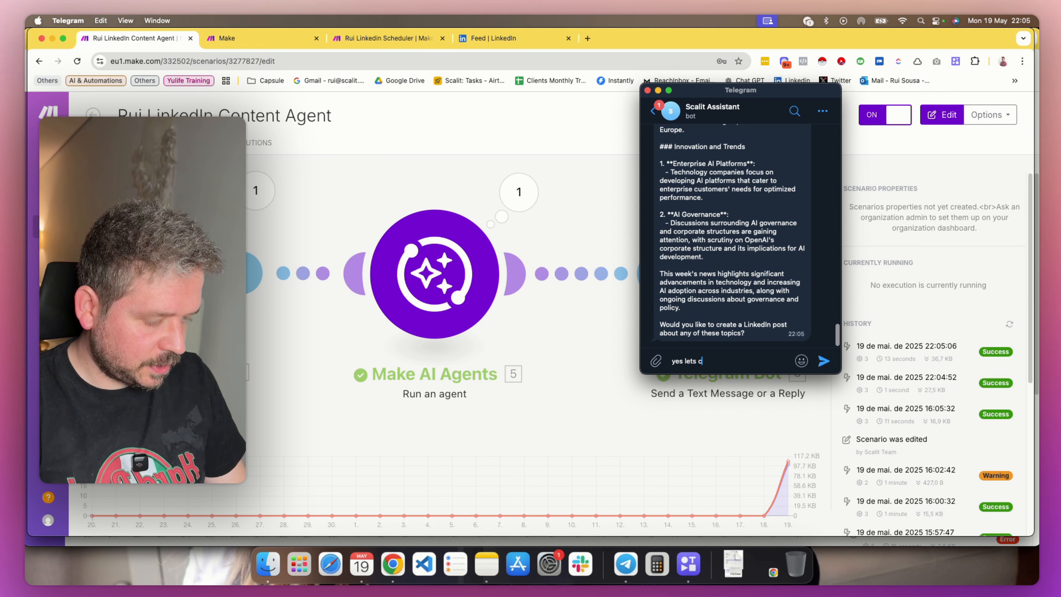
pyautogui.write('reate a linkedin ')
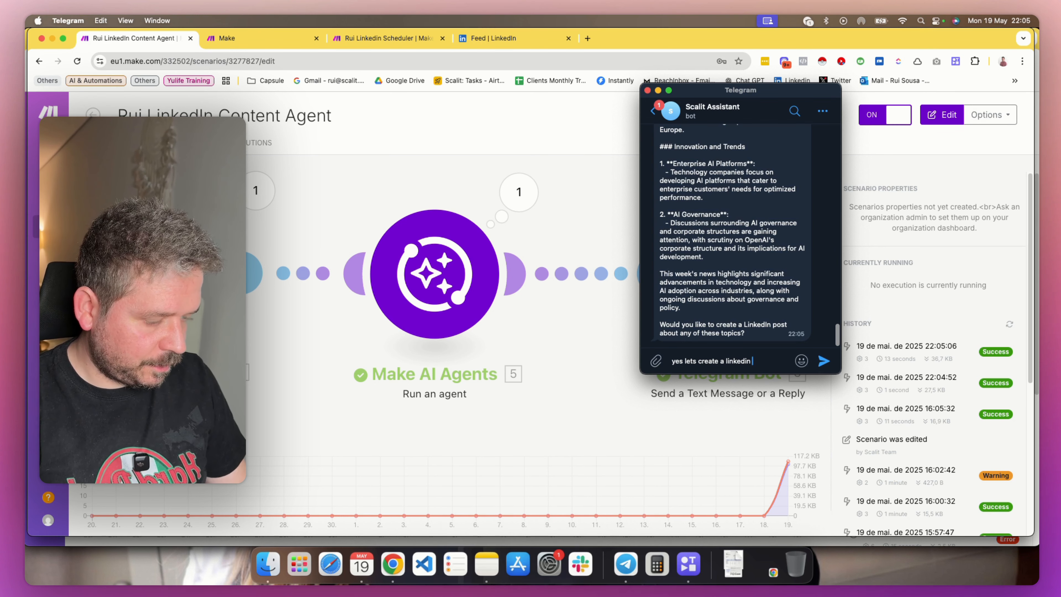
pyautogui.write('post about')
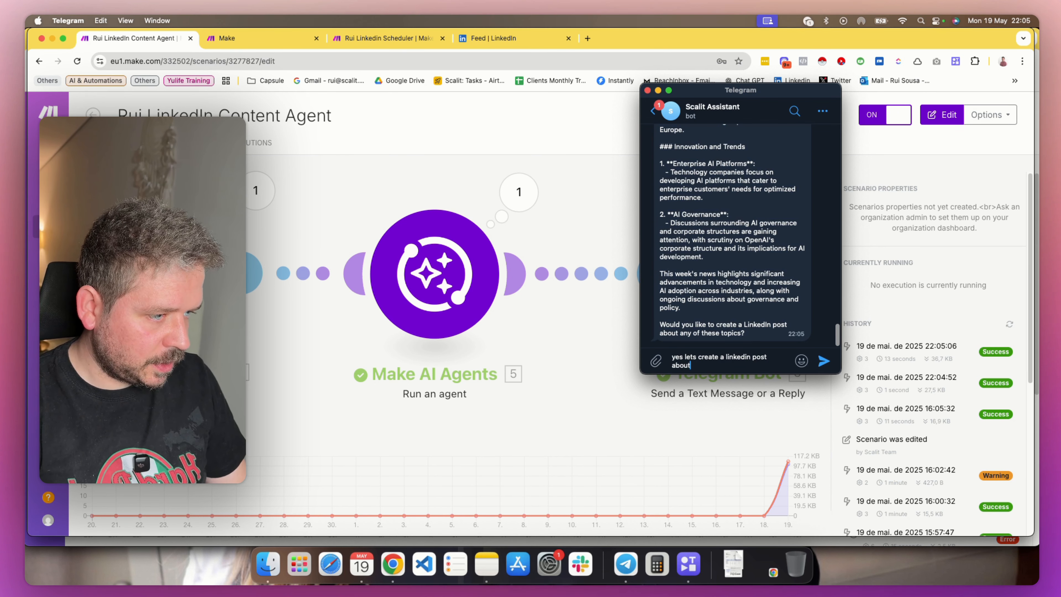
pyautogui.scroll(3, 676, 243)
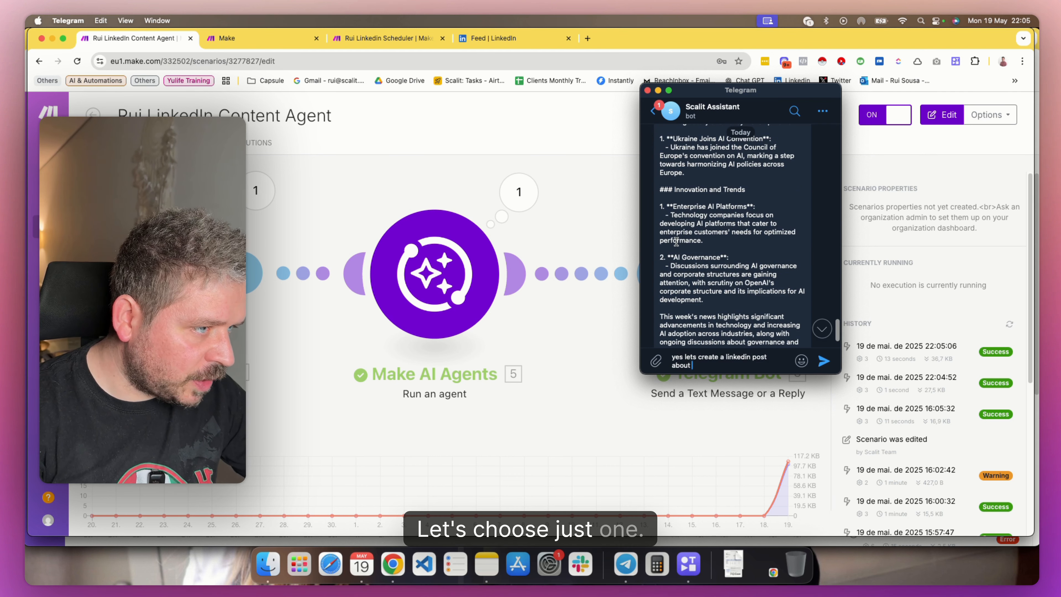
pyautogui.scroll(5, 676, 244)
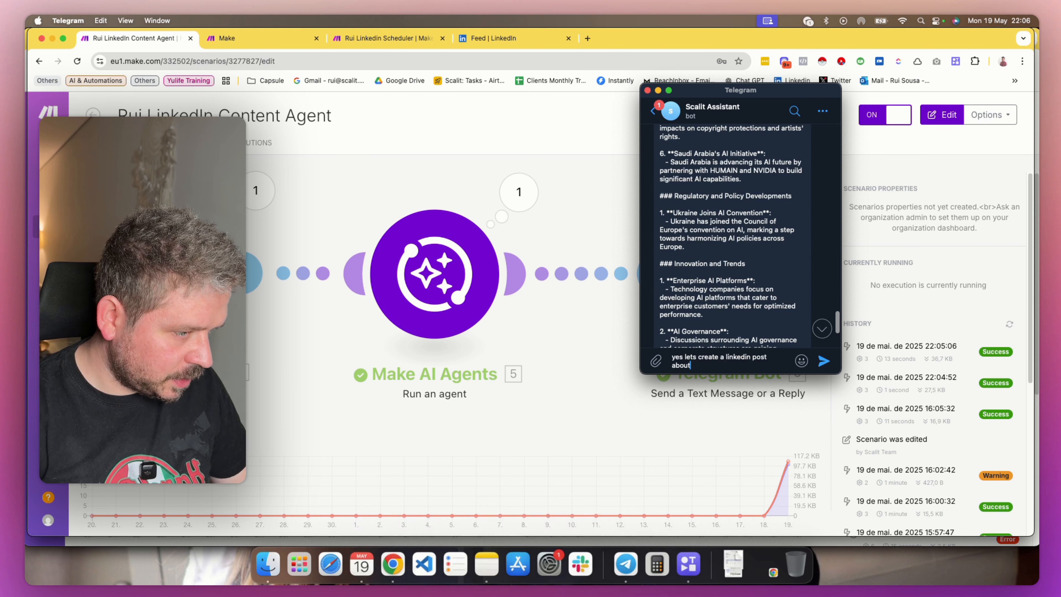
pyautogui.write("Ukraine has joined the Council of Europe's convention on AI, marking a step towards harmonizing AI policies across Europe.")
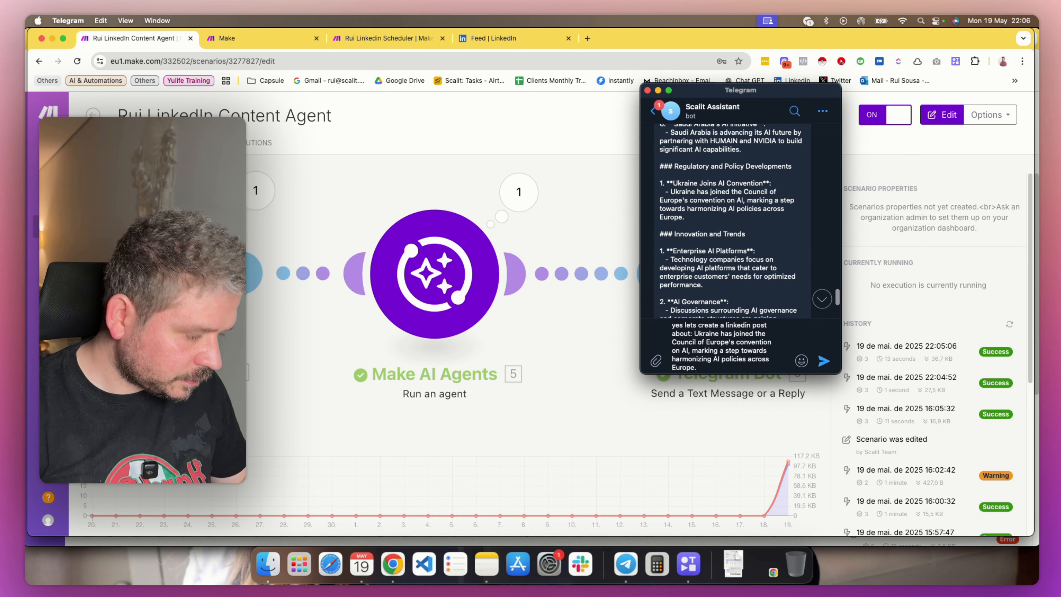
pyautogui.press('Return')
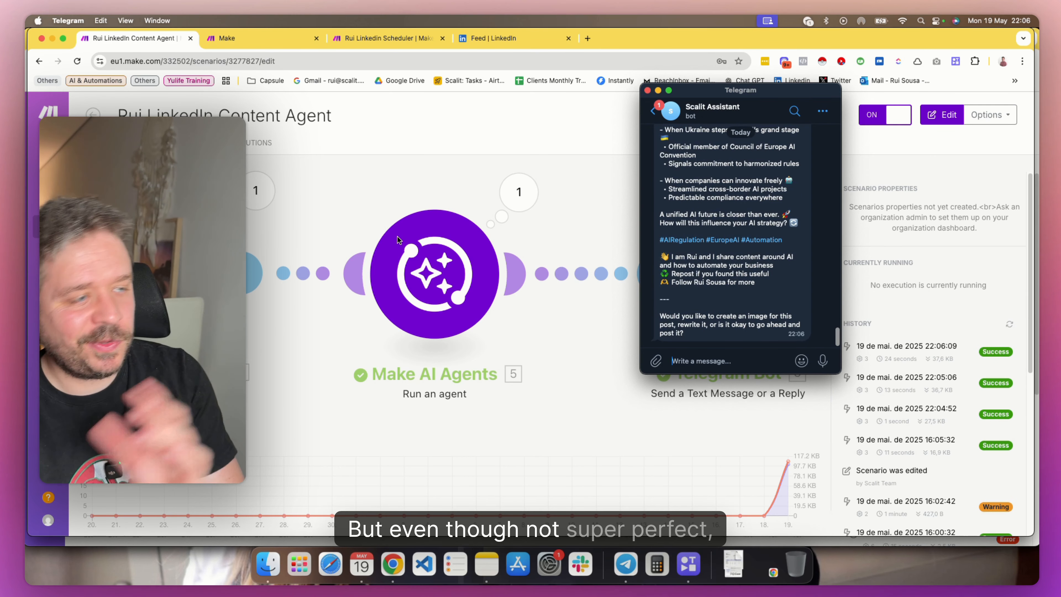
# Enlarge the Telegram window and move it up so the whole drafted LinkedIn post can be read
pyautogui.scroll(3, 767, 229)
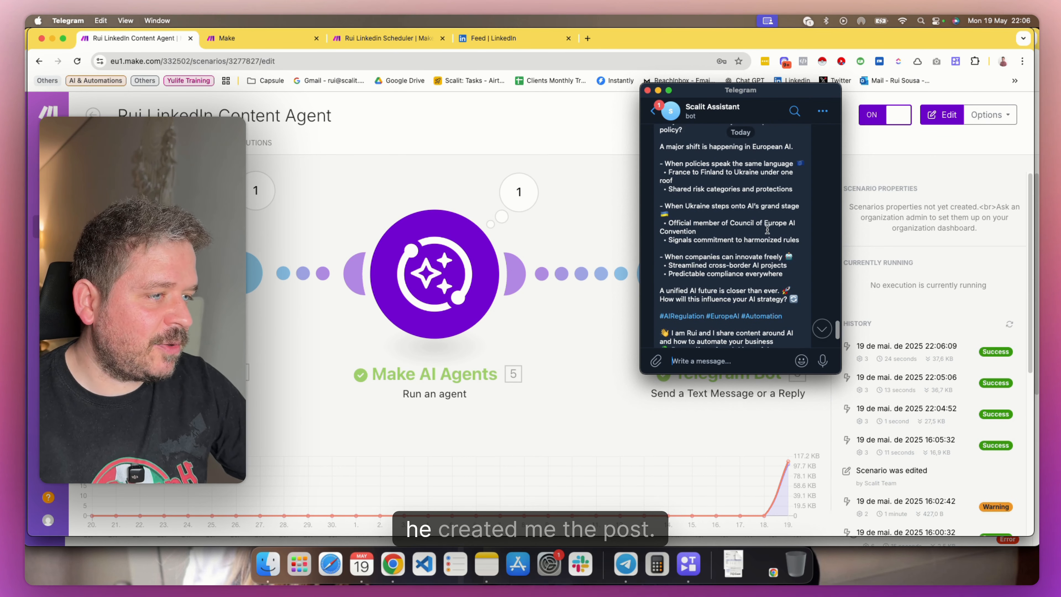
pyautogui.moveTo(642, 374); pyautogui.dragTo(246, 533)
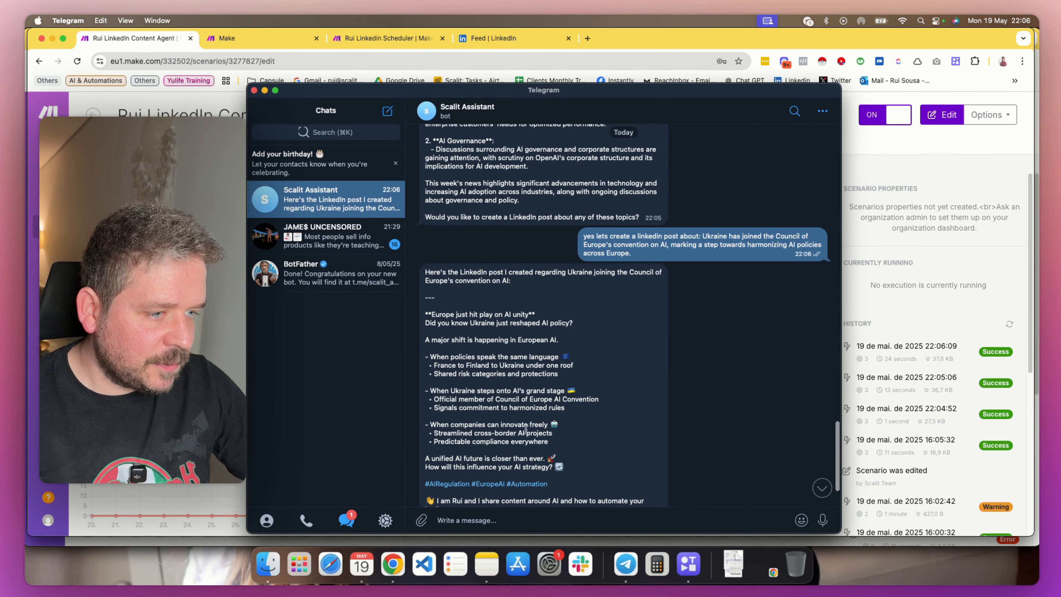
pyautogui.moveTo(664, 92); pyautogui.dragTo(651, 44)
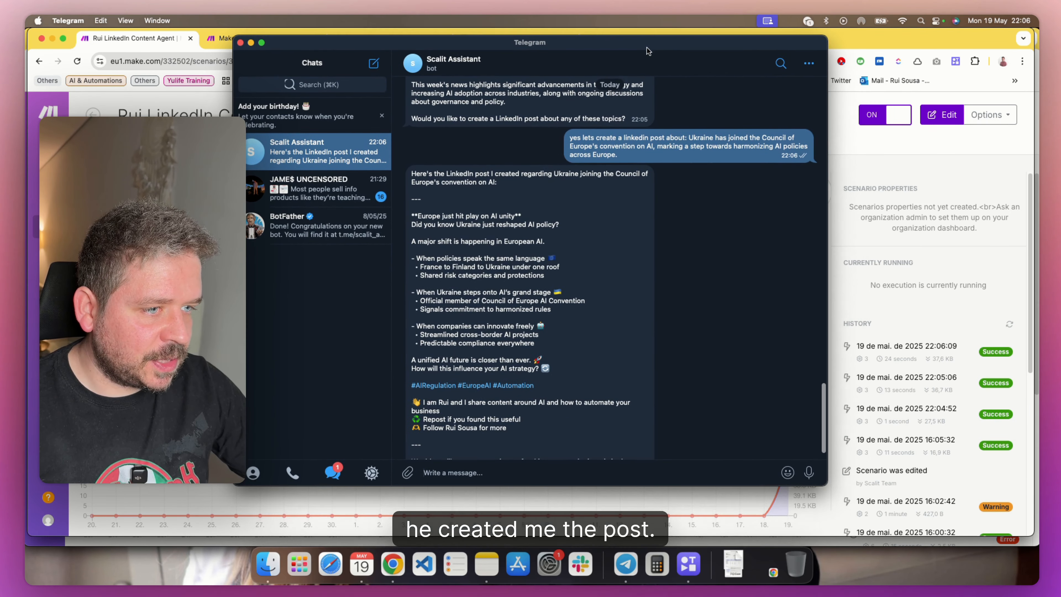
pyautogui.scroll(-2, 459, 193)
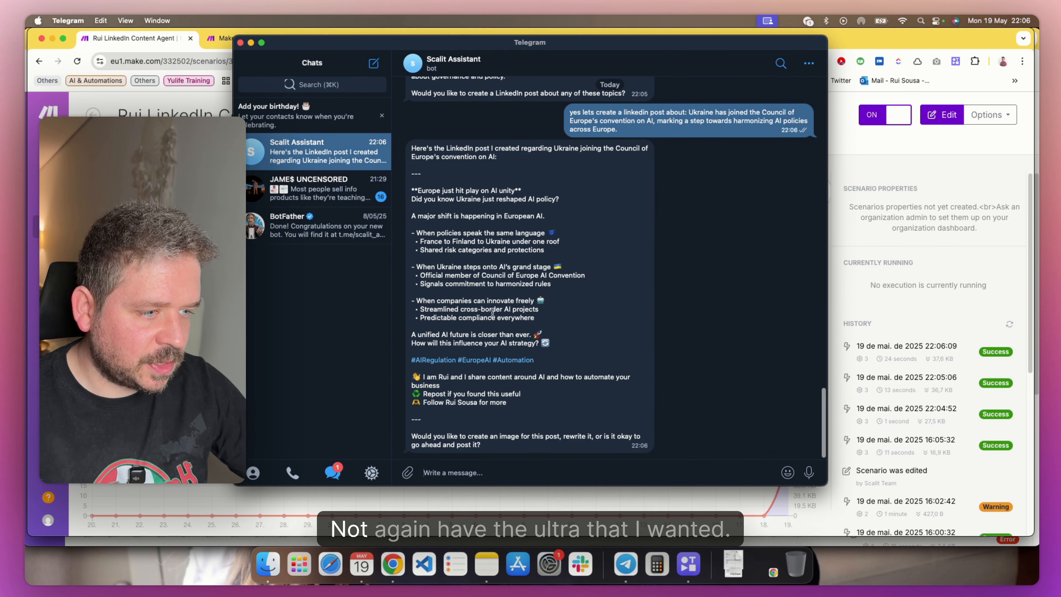
# Examine the drafted LinkedIn post, from its opening lines and bullet points to the author's closing call to repost and follow
pyautogui.moveTo(412, 376); pyautogui.dragTo(527, 408)
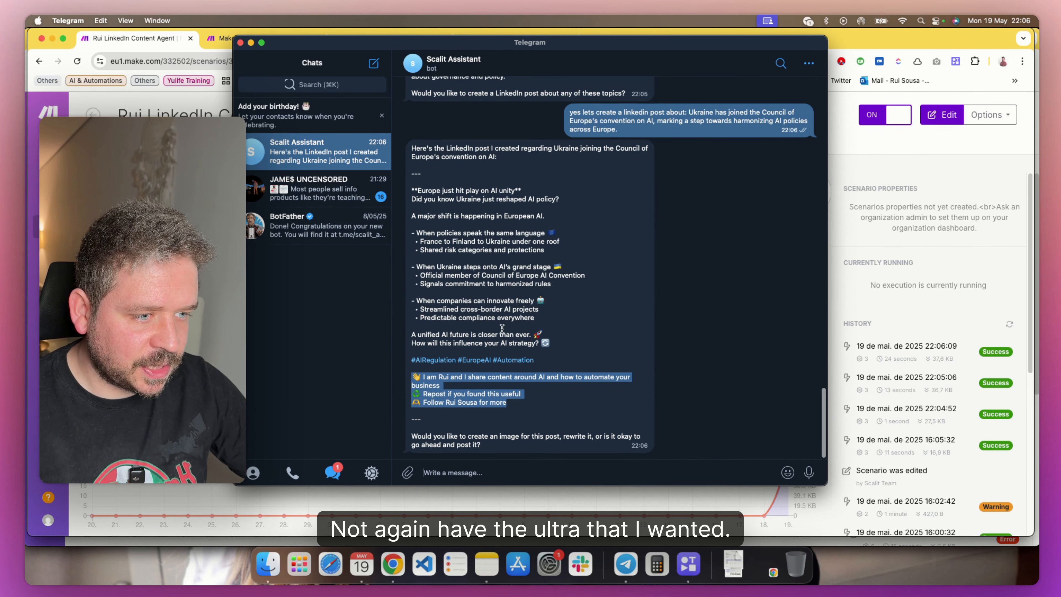
pyautogui.click(446, 228)
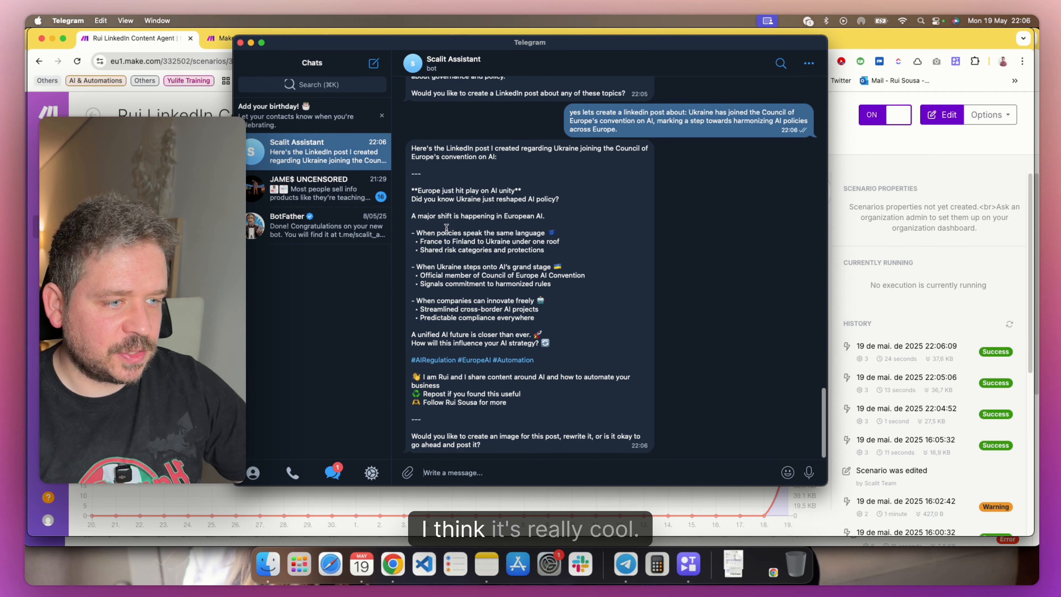
pyautogui.moveTo(423, 216); pyautogui.dragTo(446, 260)
pyautogui.click(446, 259)
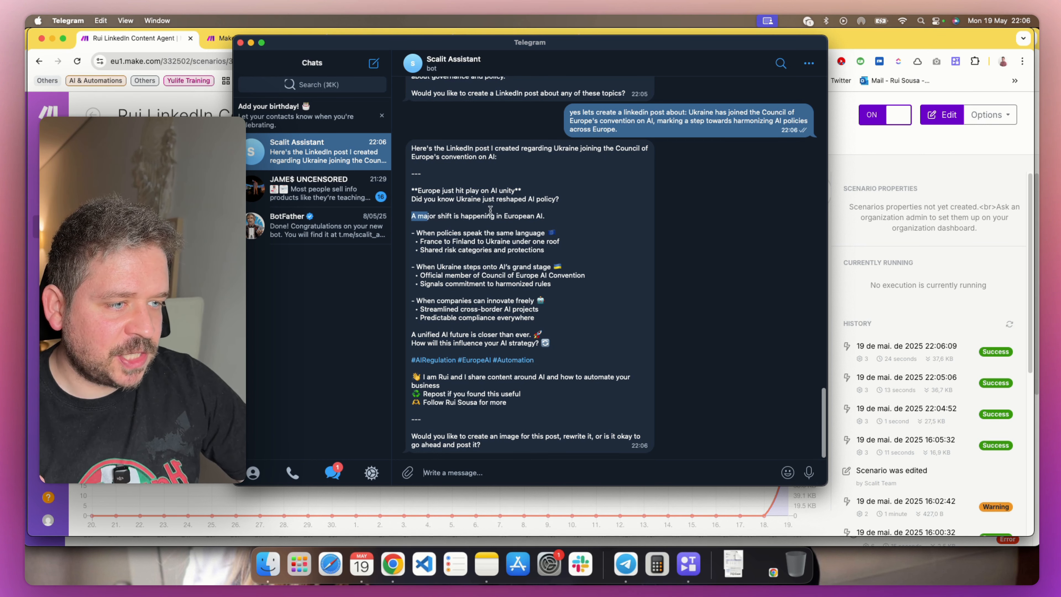
pyautogui.moveTo(491, 209); pyautogui.dragTo(545, 215)
pyautogui.click(438, 242)
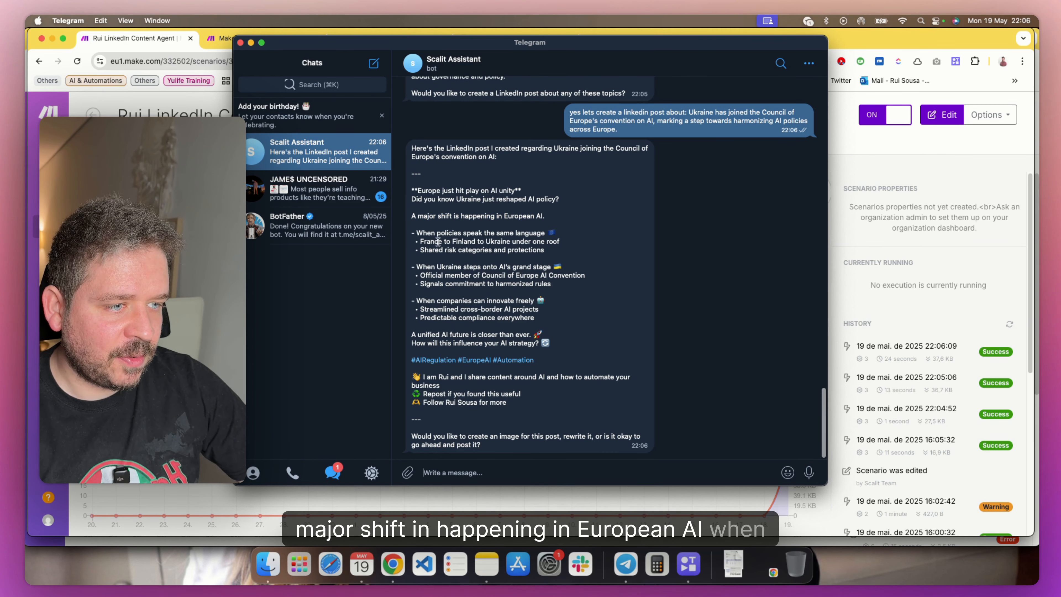
pyautogui.moveTo(436, 234); pyautogui.dragTo(543, 236)
pyautogui.click(475, 251)
pyautogui.moveTo(430, 240); pyautogui.dragTo(513, 239)
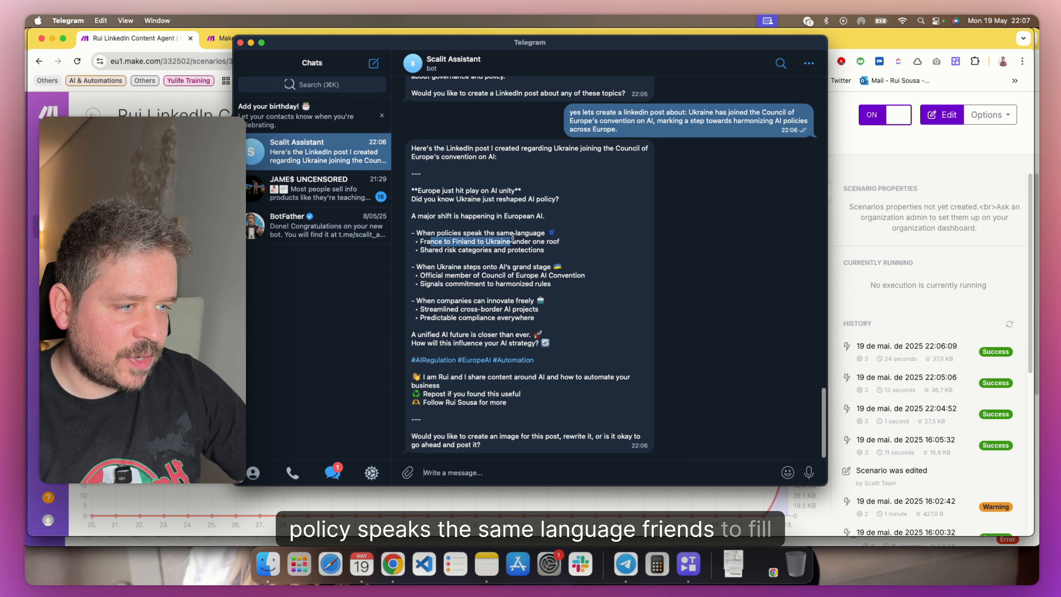
pyautogui.click(481, 254)
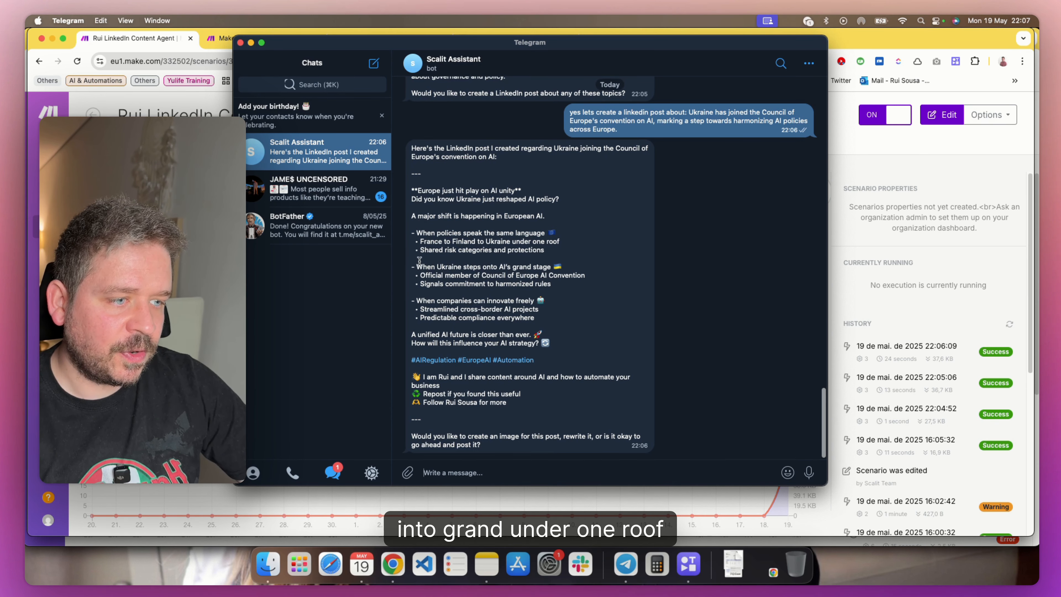
pyautogui.moveTo(419, 260); pyautogui.dragTo(564, 267)
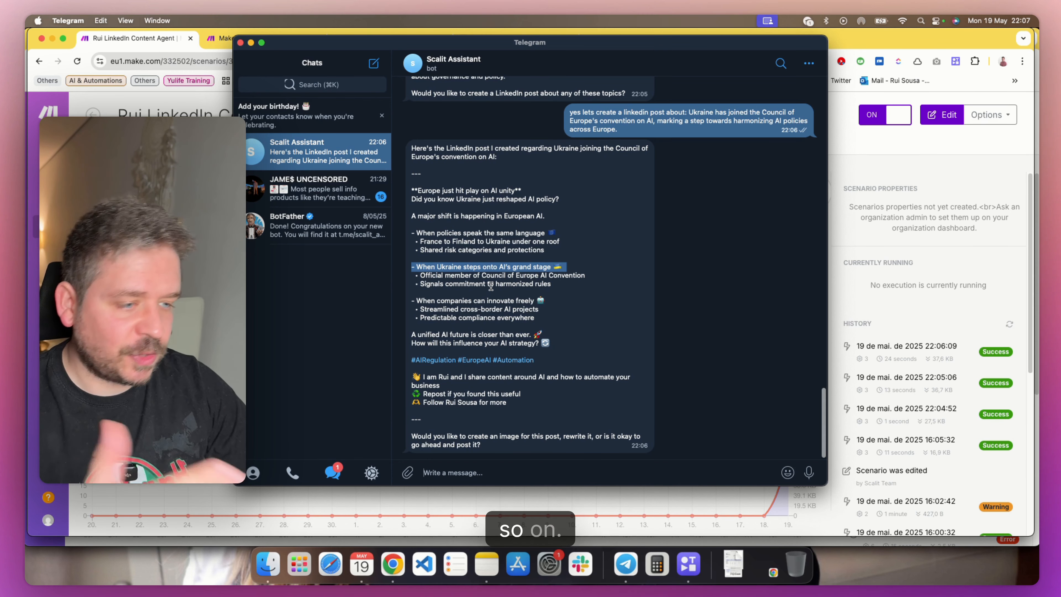
pyautogui.moveTo(533, 404); pyautogui.dragTo(481, 301)
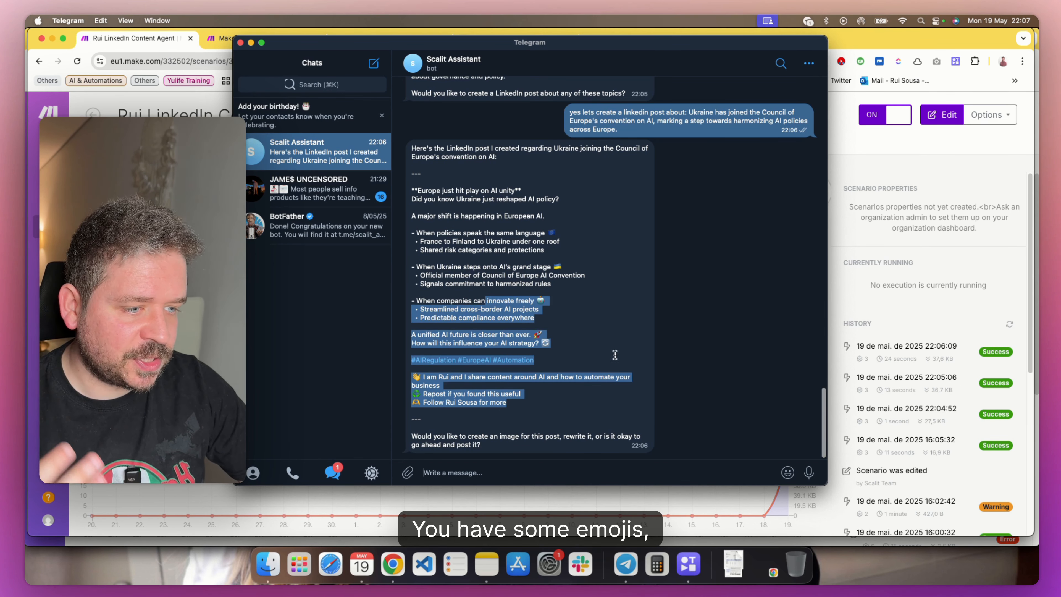
pyautogui.click(552, 396)
pyautogui.moveTo(547, 403); pyautogui.dragTo(462, 365)
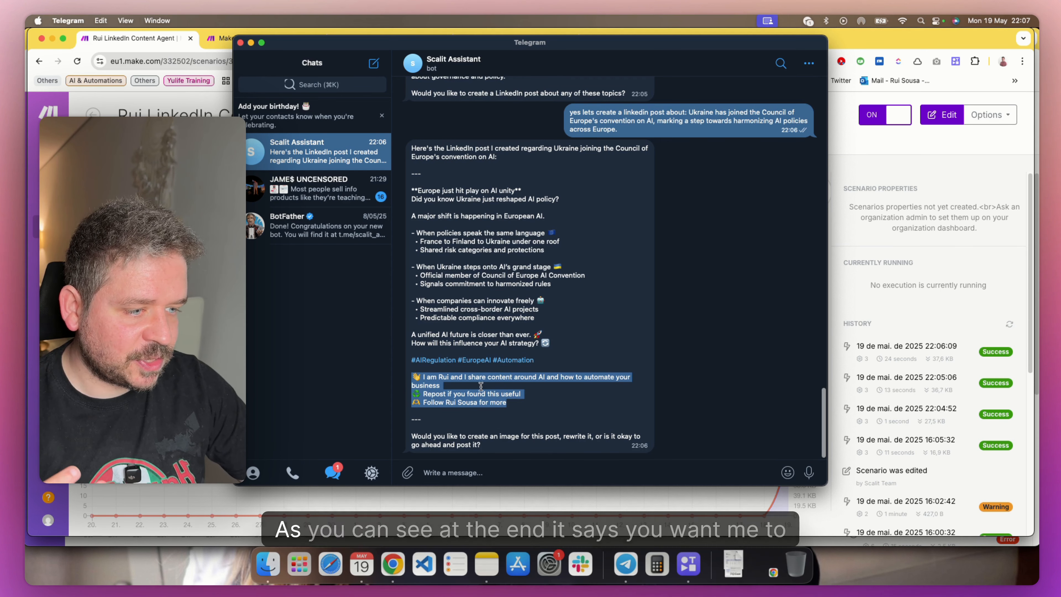
# Send the message "create the image" to the Scalit Assistant bot
pyautogui.click(487, 444)
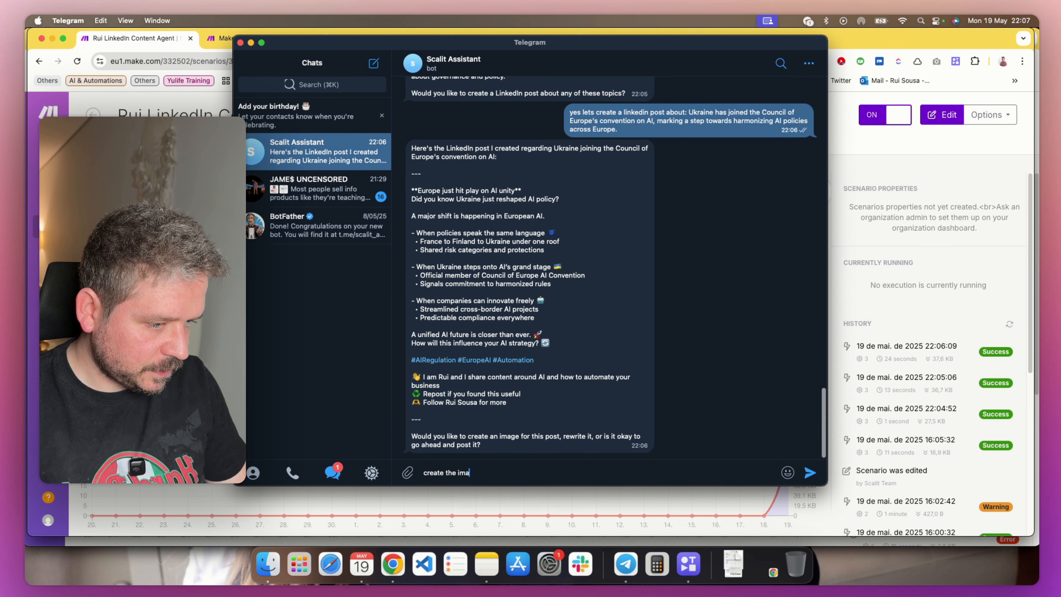
pyautogui.write('ge')
pyautogui.press('Return')
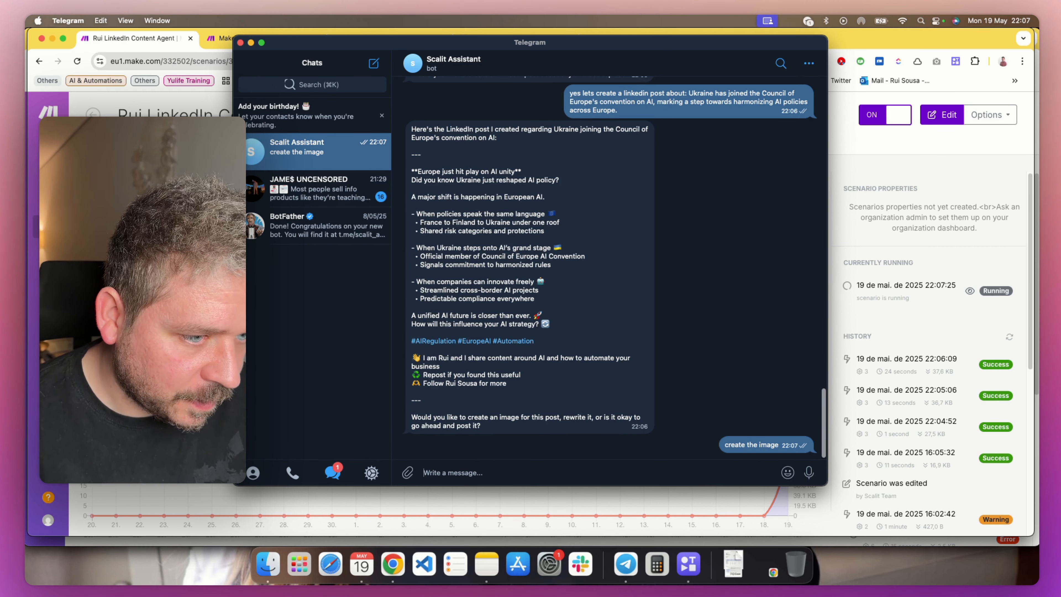
# Widen the Telegram window, then view the generated image through the bot's Google Drive link and return to the LinkedIn scheduler scenario
pyautogui.moveTo(235, 260); pyautogui.dragTo(171, 260)
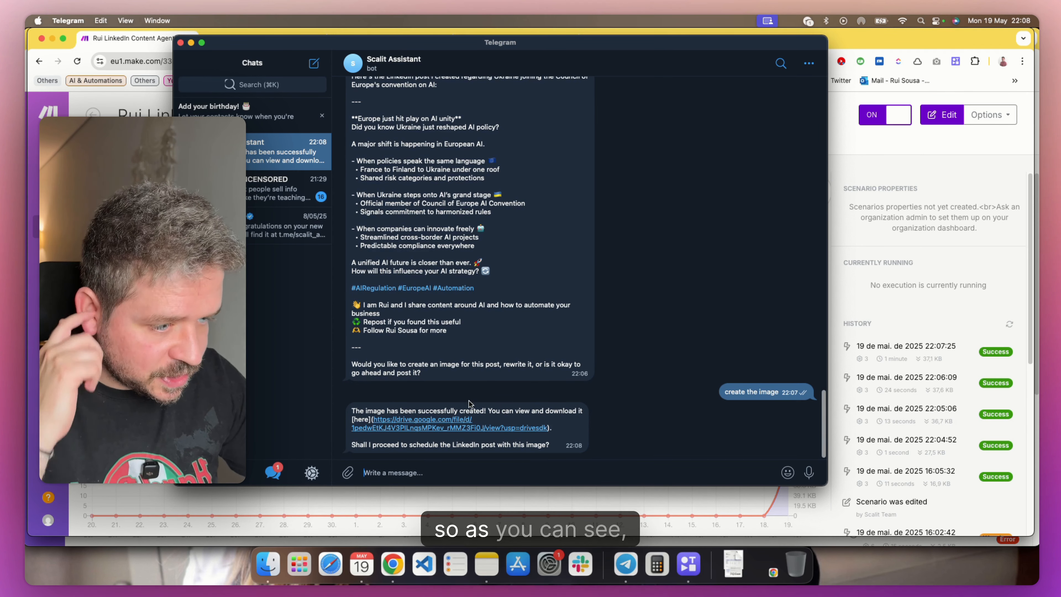
pyautogui.click(436, 424)
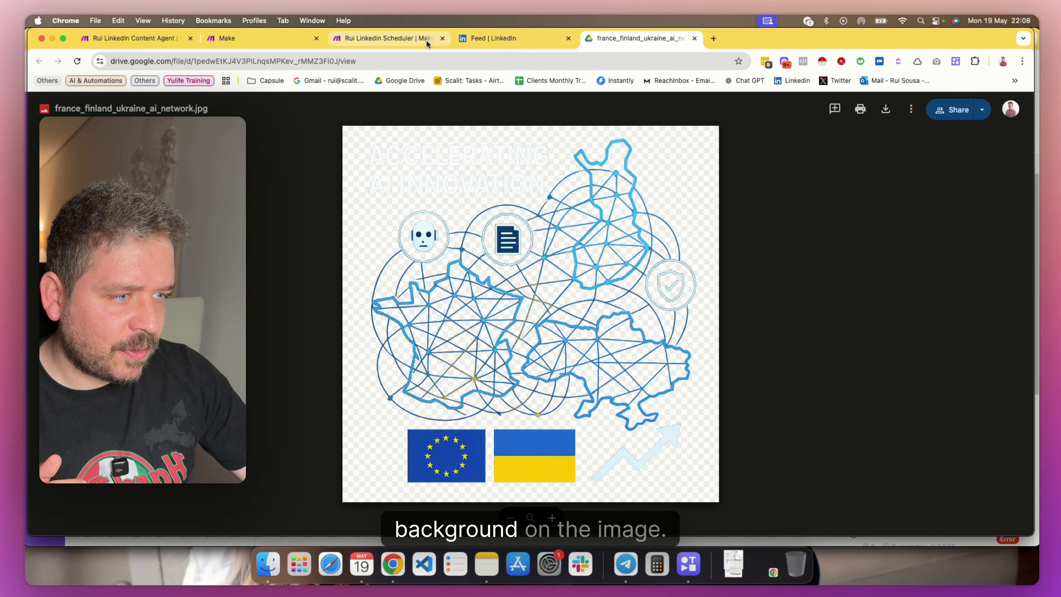
pyautogui.click(377, 37)
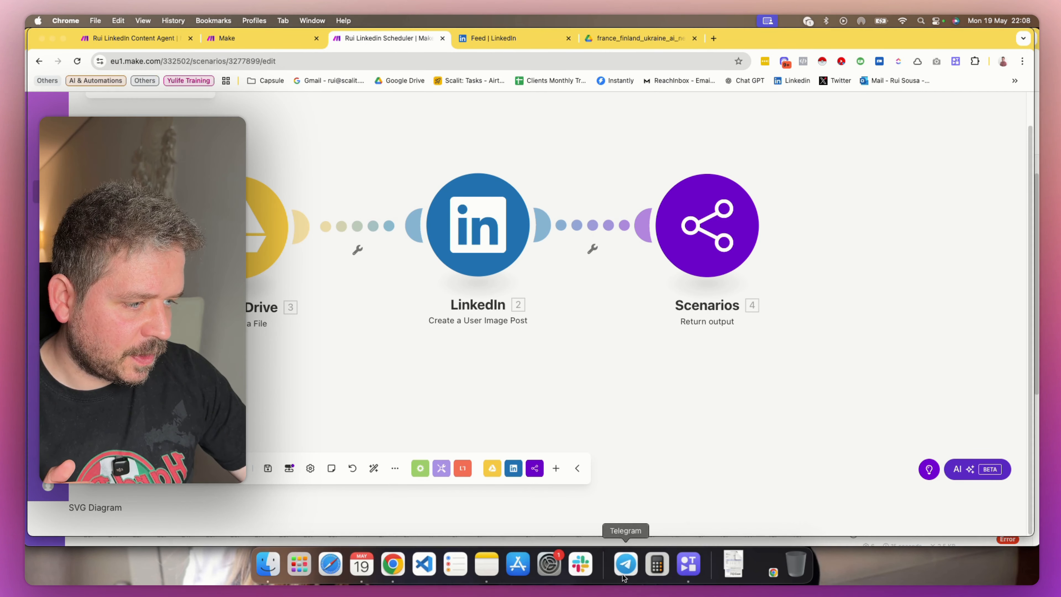
# Switch back to Telegram and send the bot the message "create a new image"
pyautogui.click(625, 564)
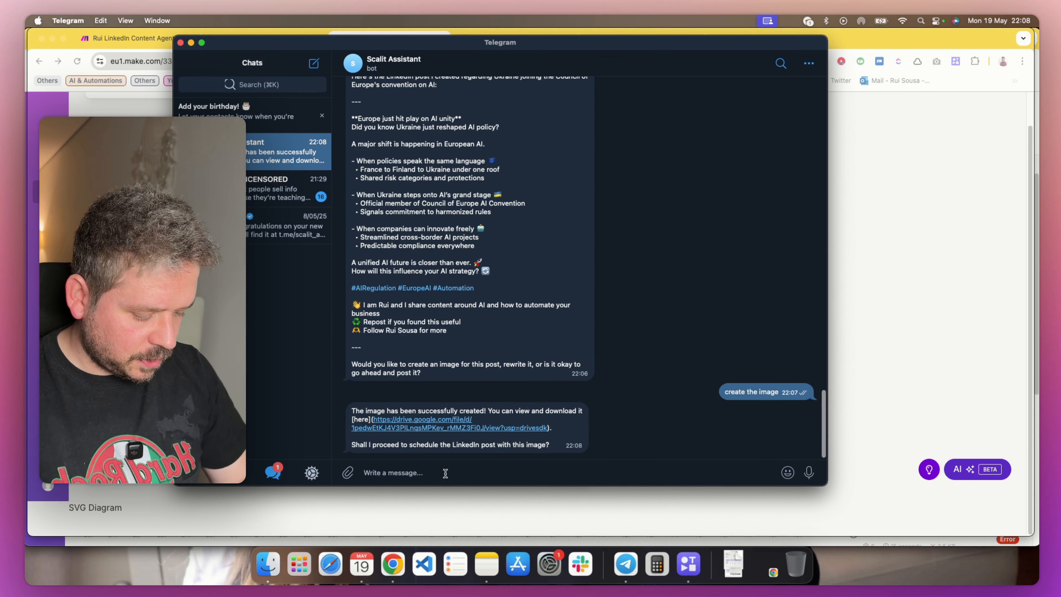
pyautogui.write('create a new image')
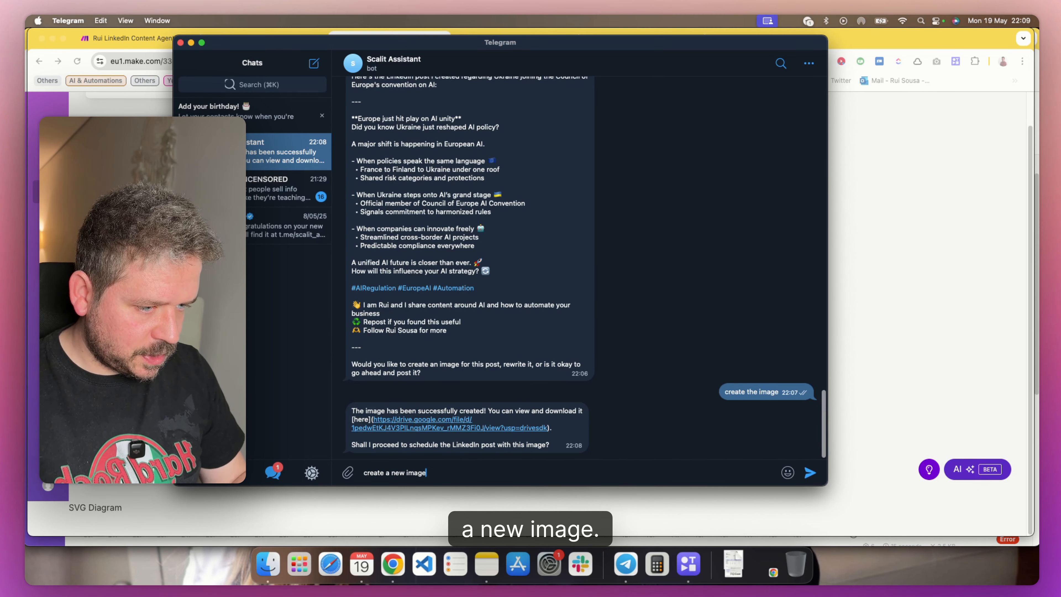
pyautogui.press('Return')
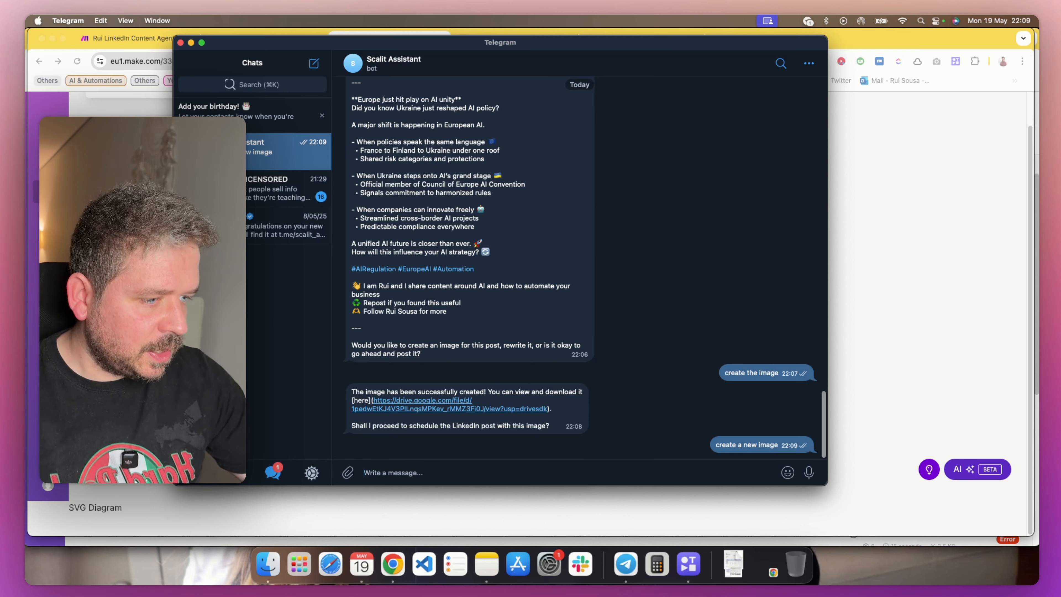
# Show the content agent's scenario overview in Chrome and shrink the Telegram window over it to a small, narrow chat
pyautogui.press('super+Tab')
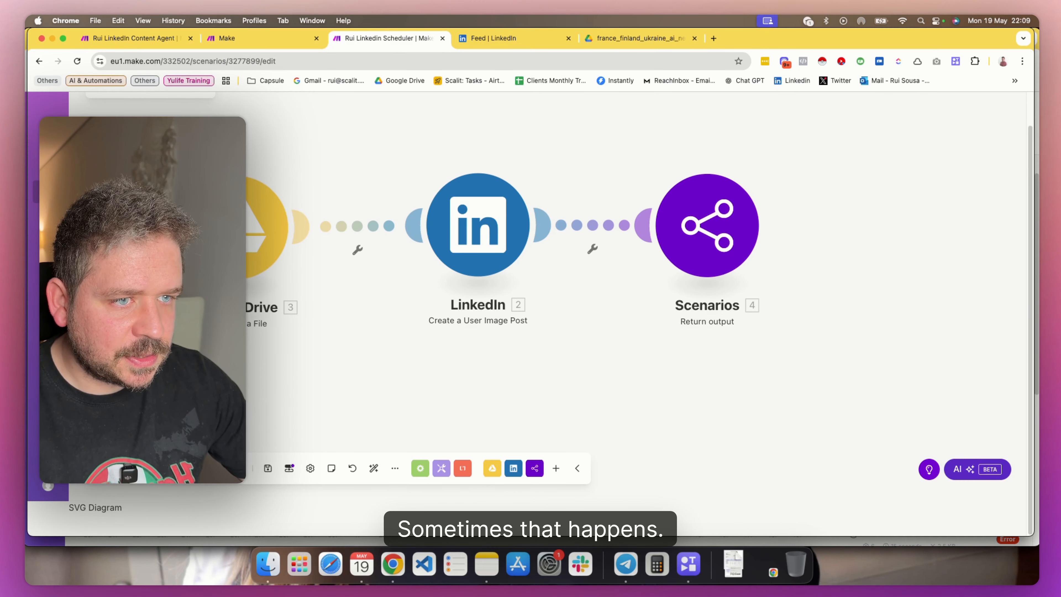
pyautogui.click(250, 38)
pyautogui.click(109, 41)
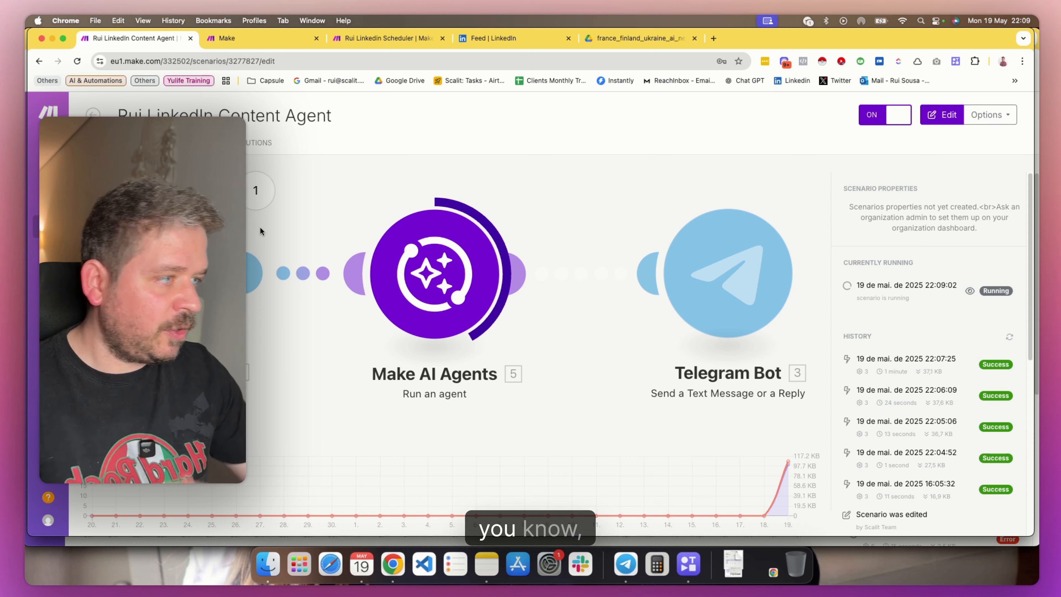
pyautogui.click(625, 564)
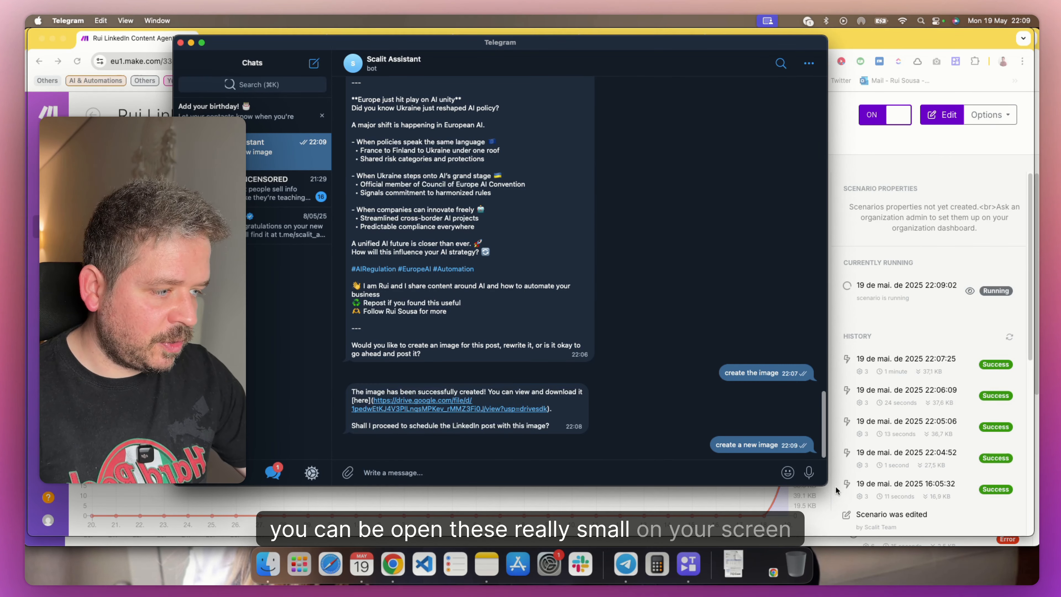
pyautogui.moveTo(824, 482); pyautogui.dragTo(396, 436)
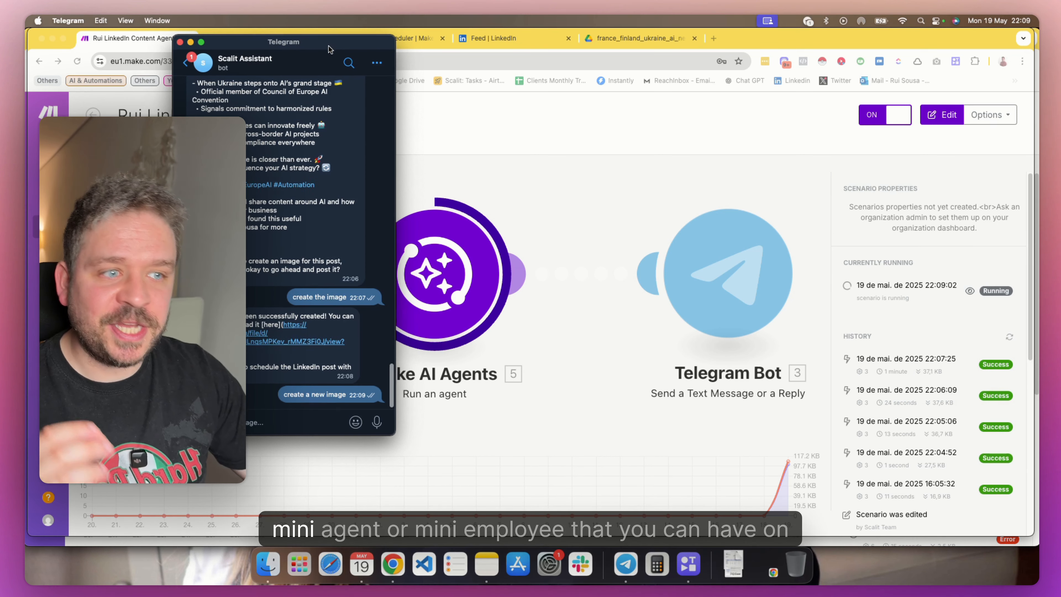
# Move the Telegram window clear of the scenario diagram and view the newly created image through the bot's latest Google Drive link
pyautogui.moveTo(328, 46); pyautogui.dragTo(211, 70)
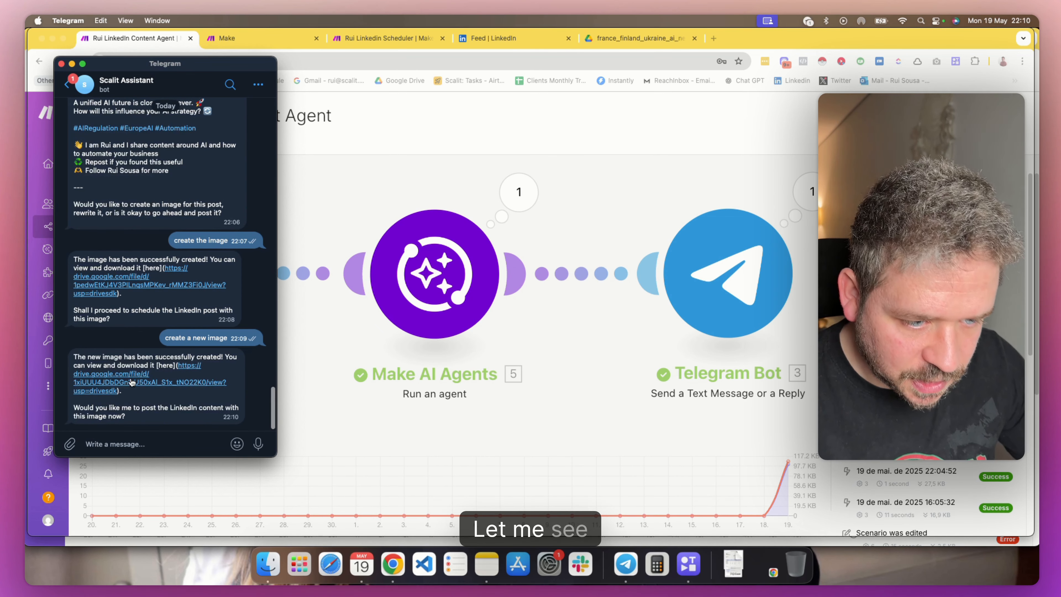
pyautogui.click(150, 384)
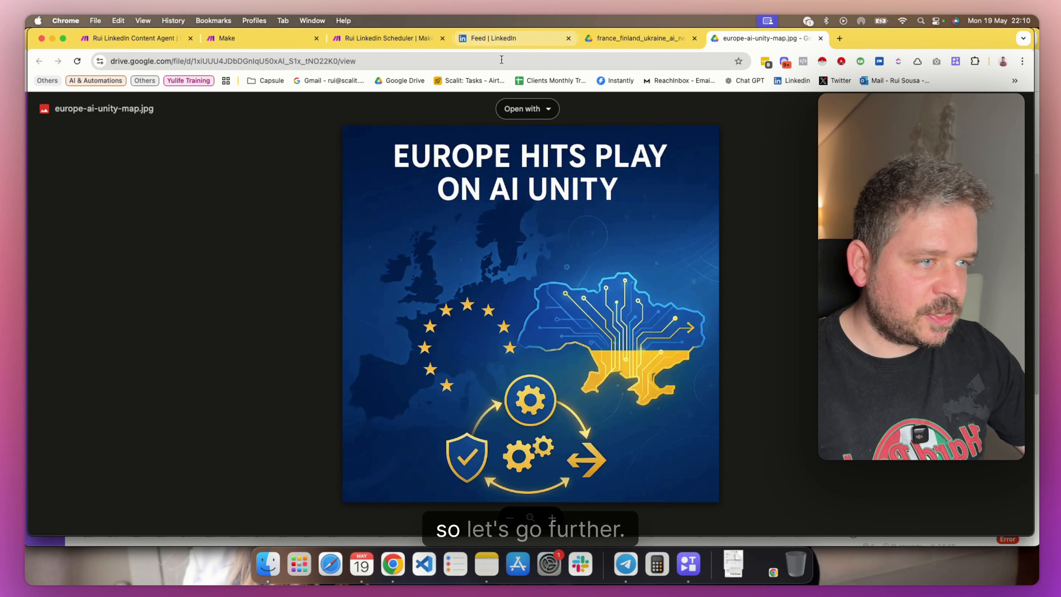
# Switch back to Telegram and send the bot the message "yes post on linkedin"
pyautogui.click(626, 564)
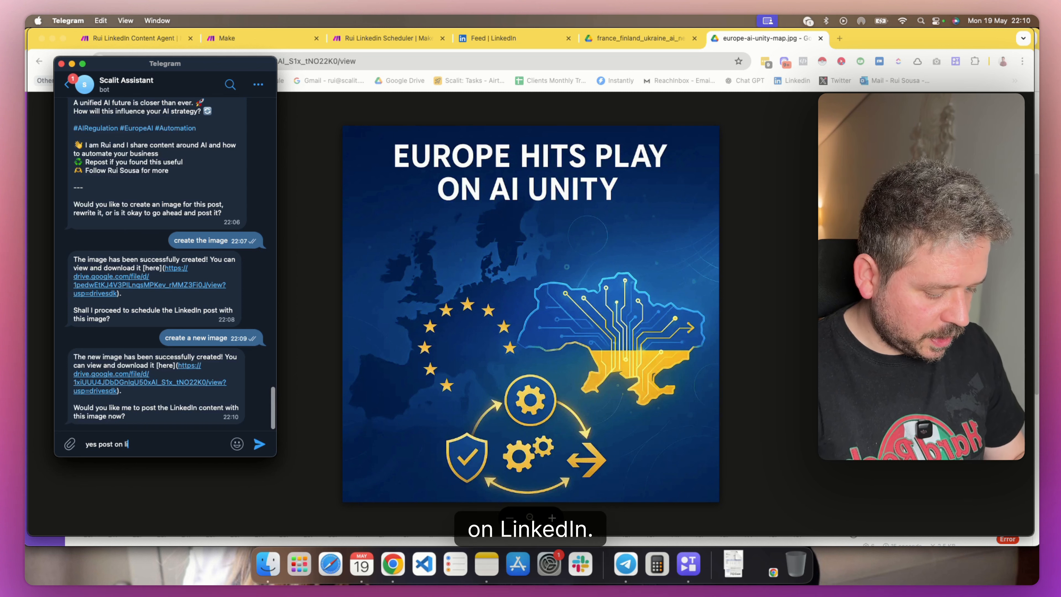
pyautogui.press('Return')
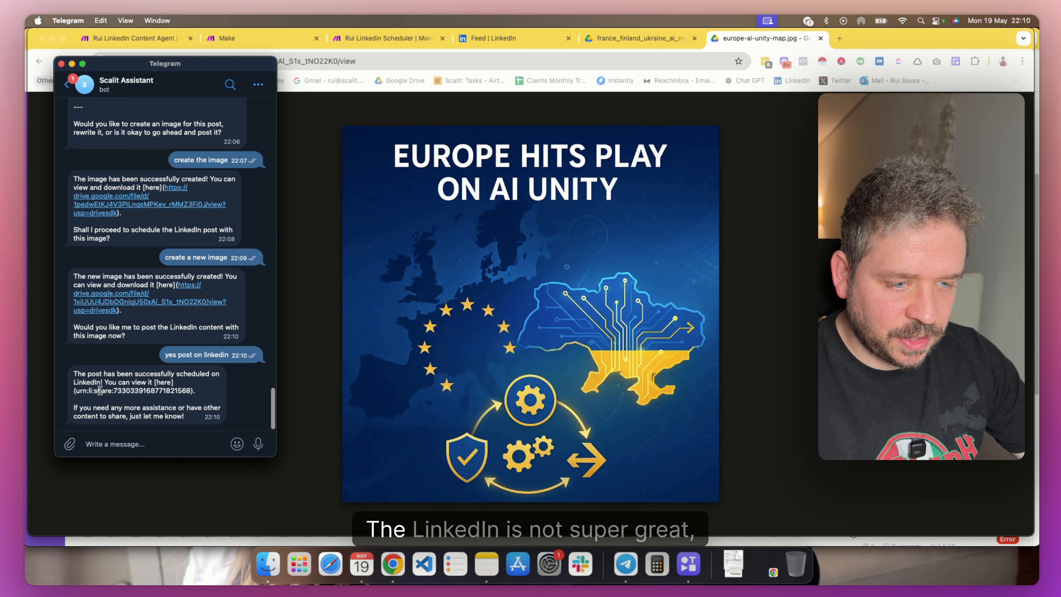
pyautogui.moveTo(100, 391); pyautogui.dragTo(147, 390)
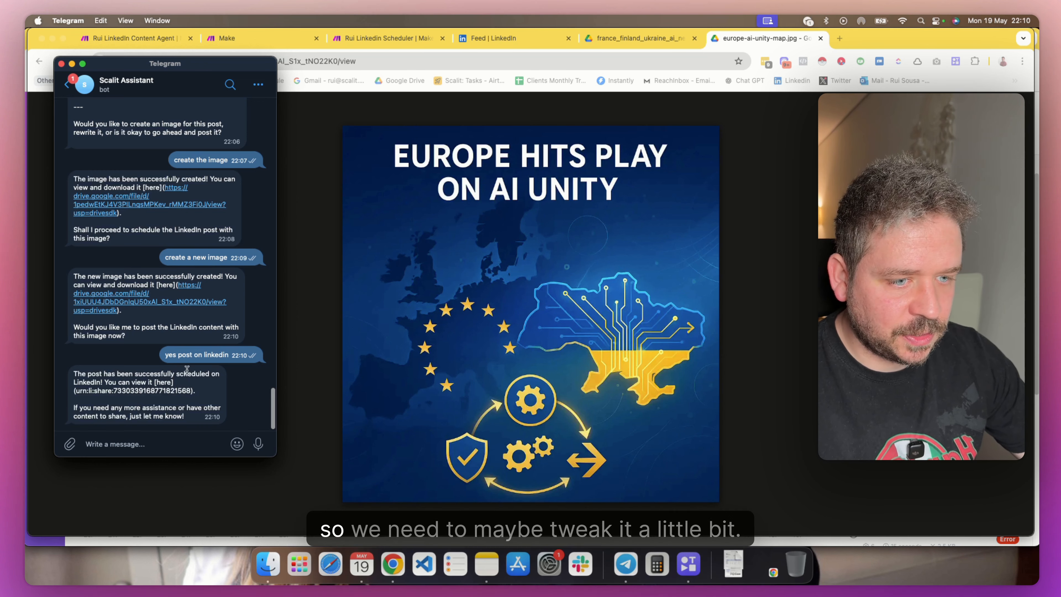
# Switch to LinkedIn in Chrome, open the newest post from the account's own profile, and read through its text
pyautogui.click(493, 40)
pyautogui.click(493, 41)
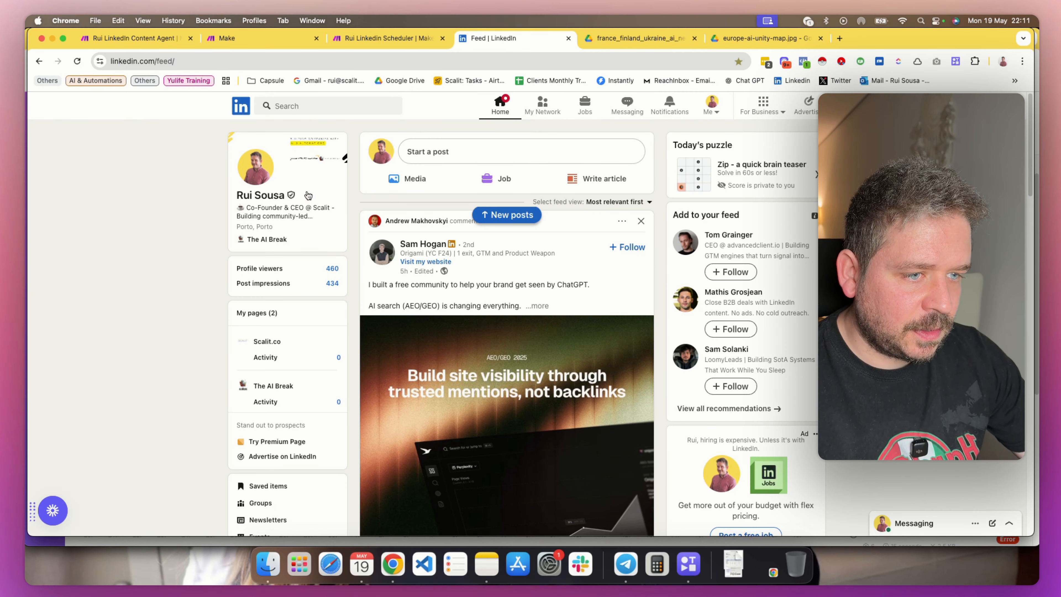
pyautogui.click(266, 197)
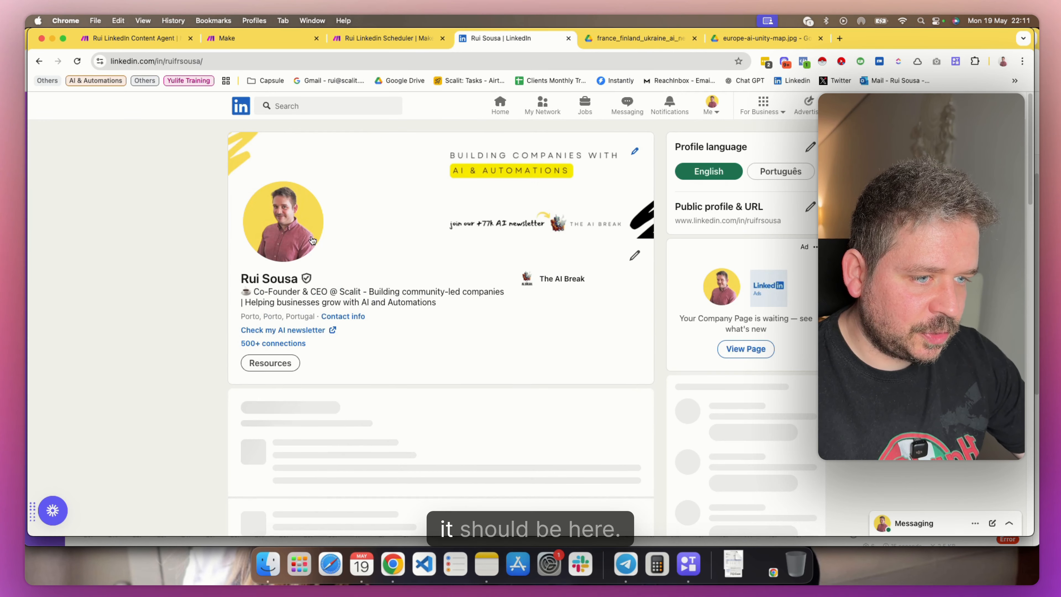
pyautogui.scroll(-5, 326, 209)
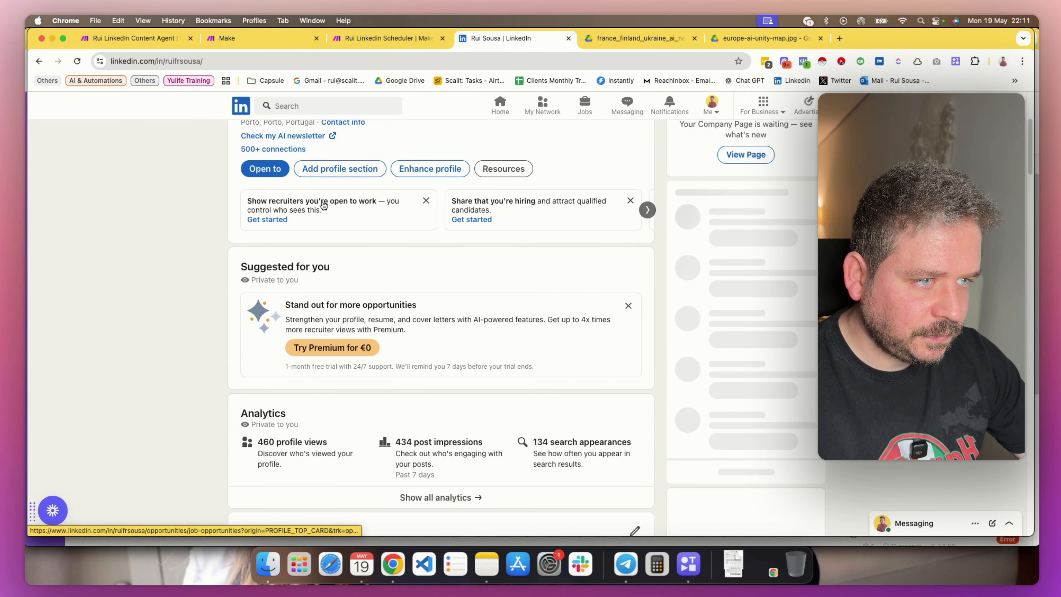
pyautogui.scroll(-7, 326, 203)
pyautogui.scroll(-5, 321, 204)
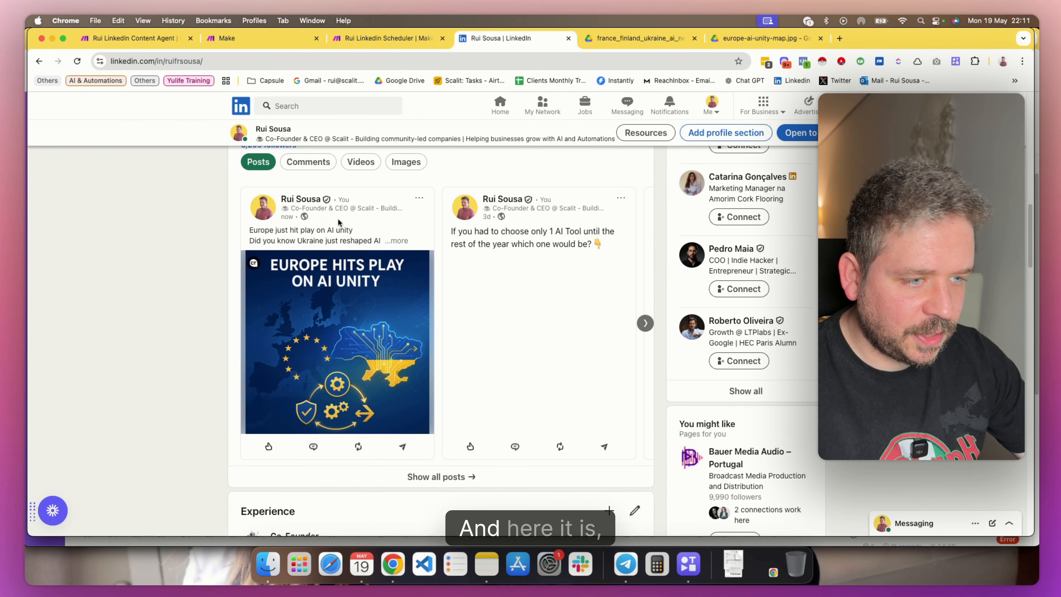
pyautogui.click(394, 237)
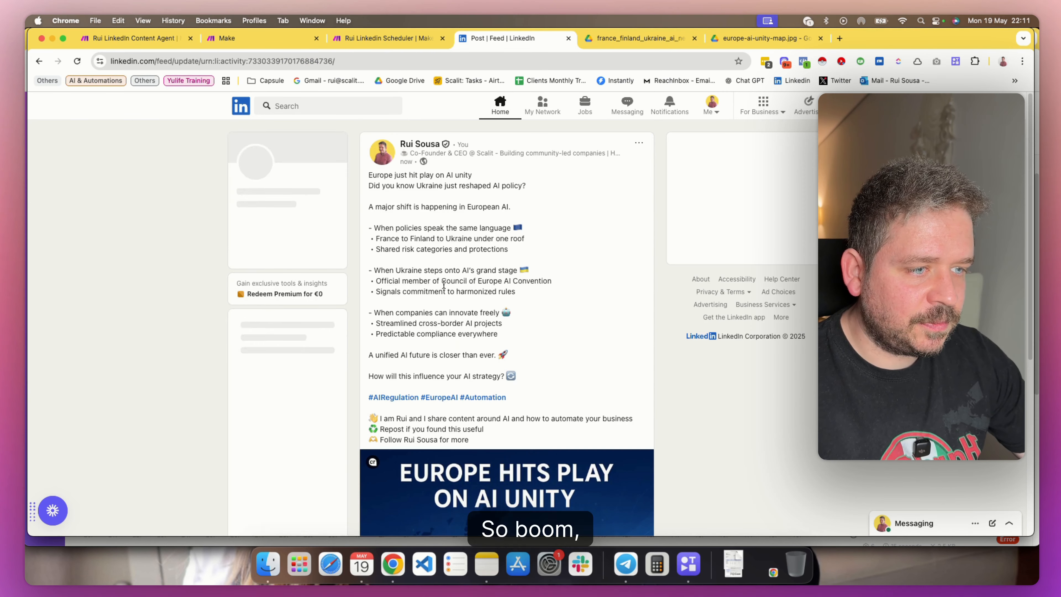
pyautogui.scroll(-7, 465, 222)
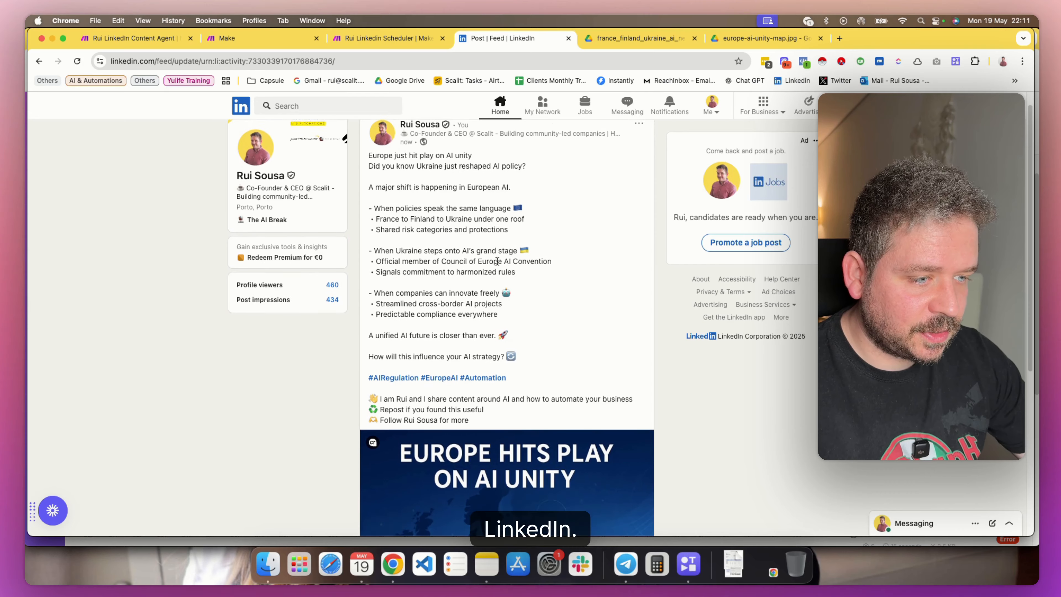
pyautogui.scroll(7, 496, 311)
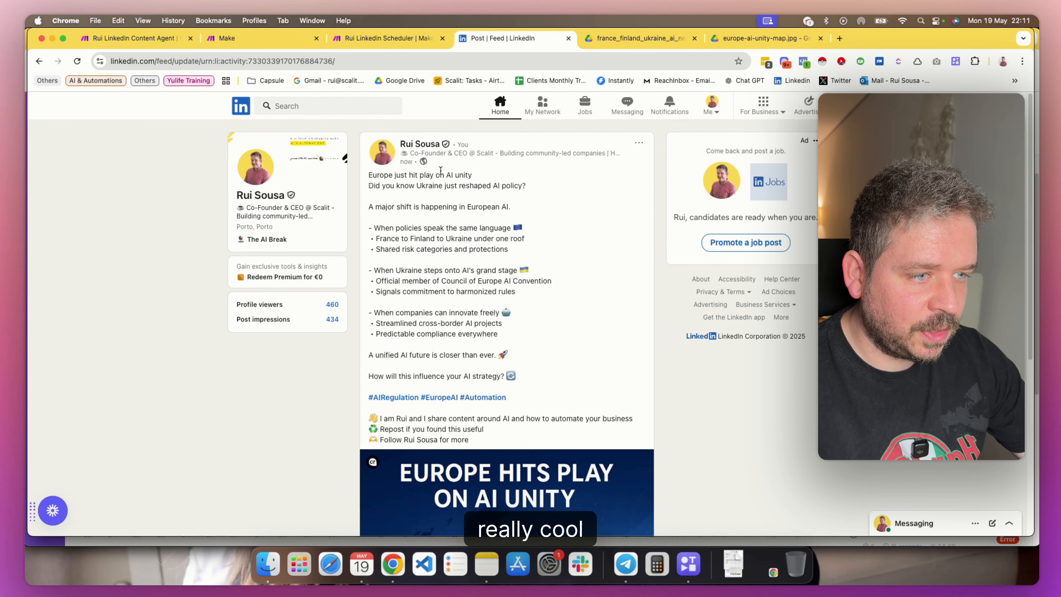
pyautogui.moveTo(382, 171); pyautogui.dragTo(474, 313)
pyautogui.click(793, 418)
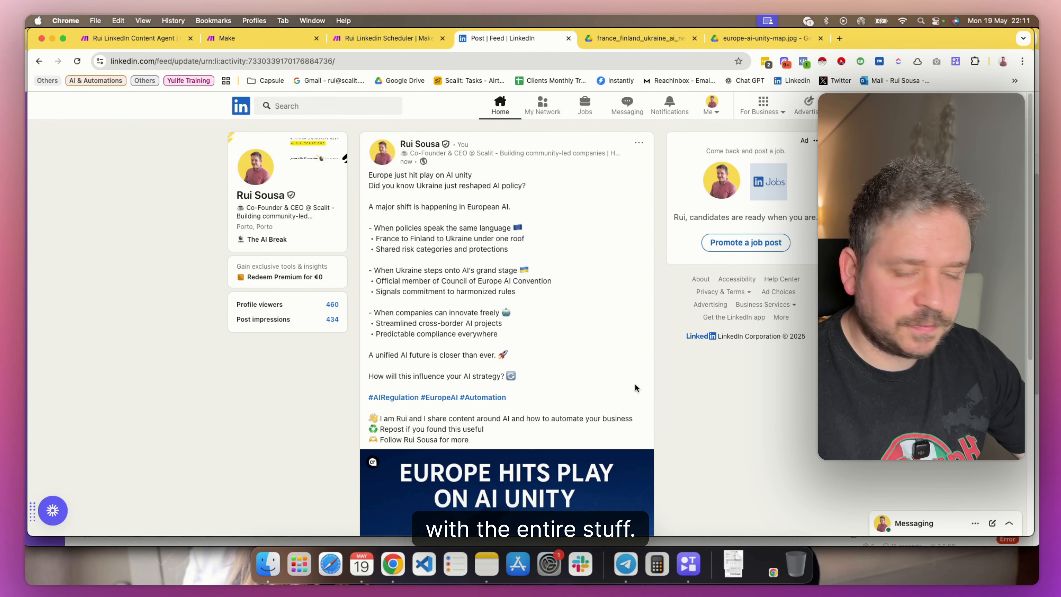
# Delete the "Europe just hit play on AI unity" post from LinkedIn
pyautogui.click(639, 143)
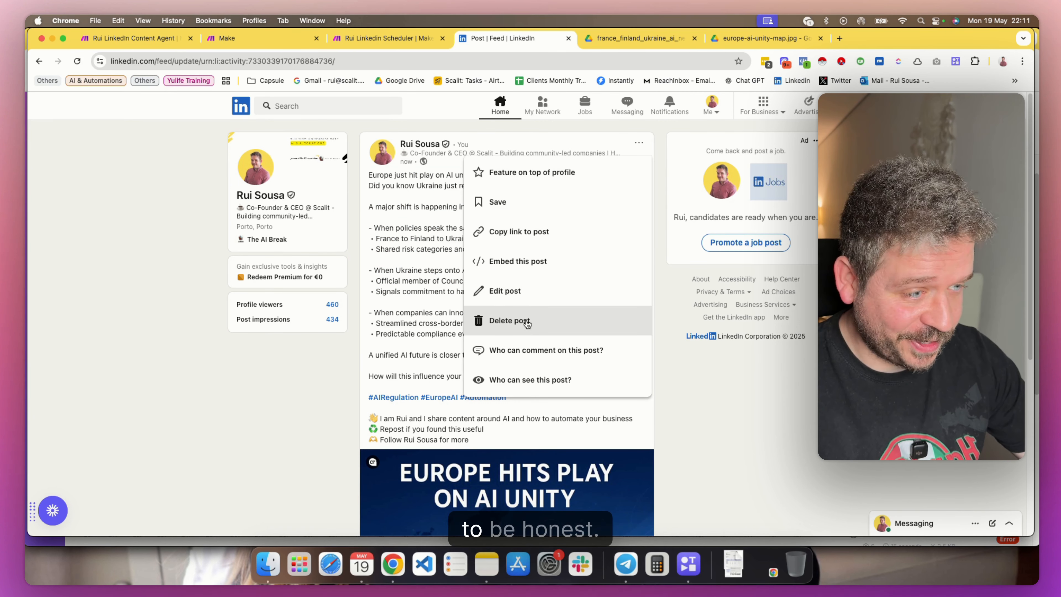
pyautogui.click(527, 323)
pyautogui.click(589, 181)
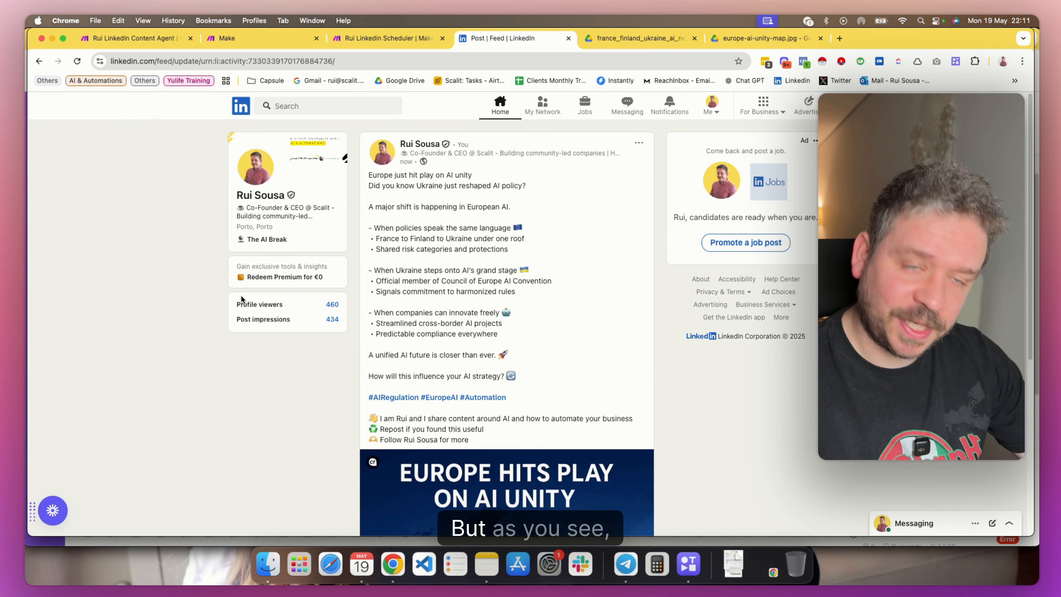
# Return to the content agent's scenario overview in Chrome and show the Telegram bot chat over it
pyautogui.click(154, 43)
pyautogui.click(625, 565)
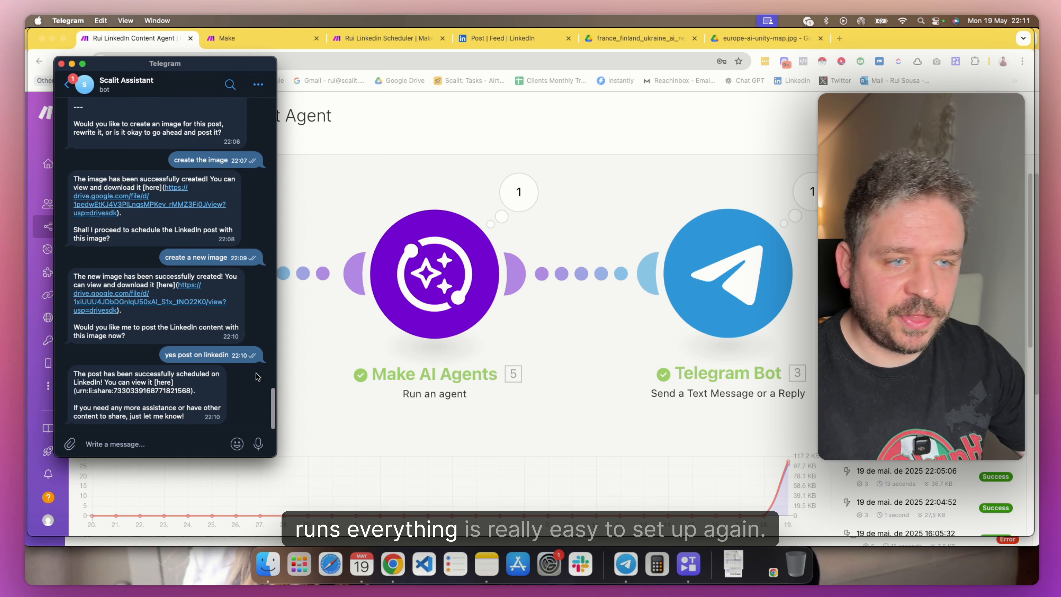